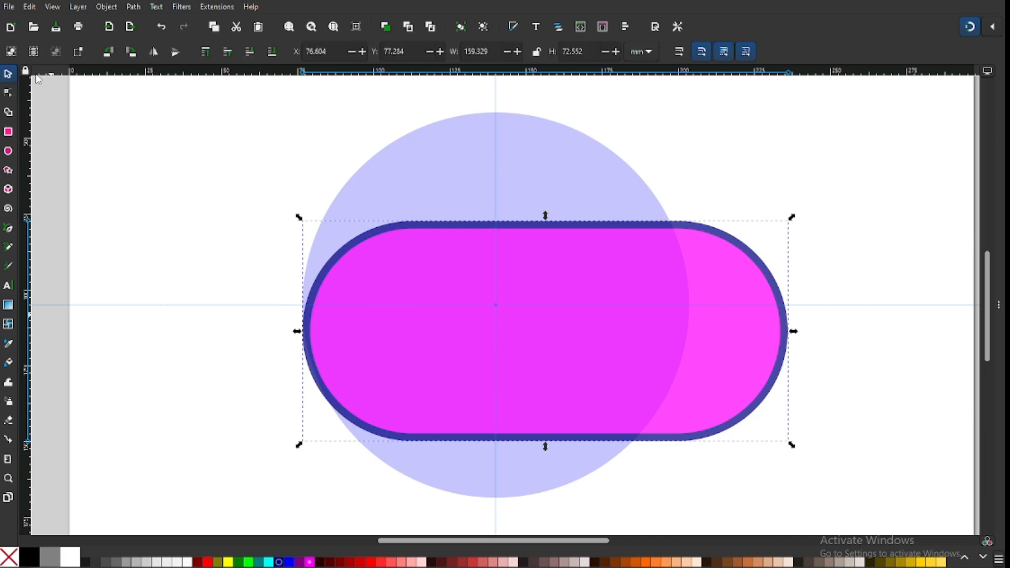
Step: Shift the rounded rectangle right to about X 78.05 mm, so its lower-left curve touches the circle's edge
key("z")
left_click_drag(257, 281, 475, 456)
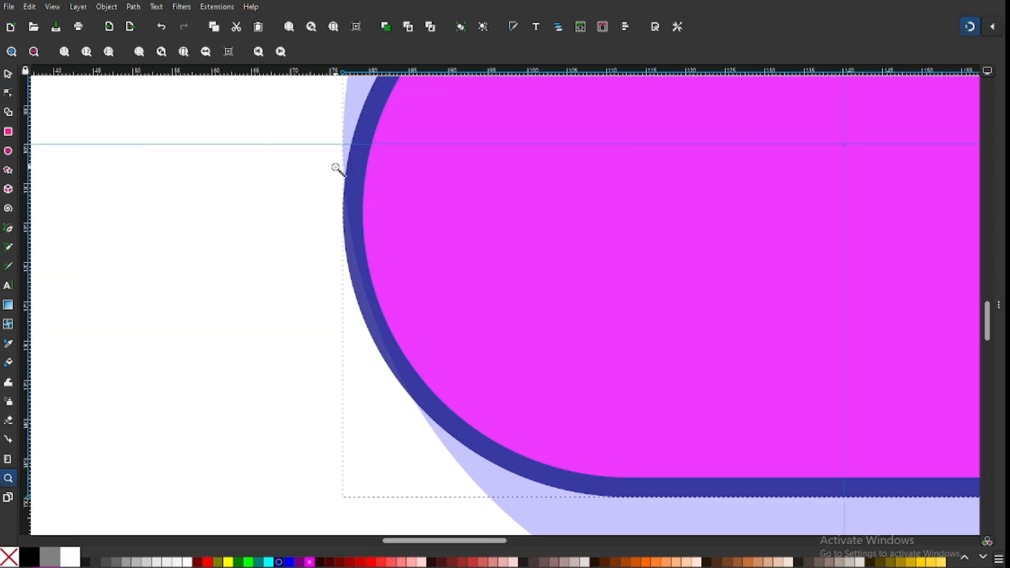
key("s")
left_click_drag(383, 259, 398, 261)
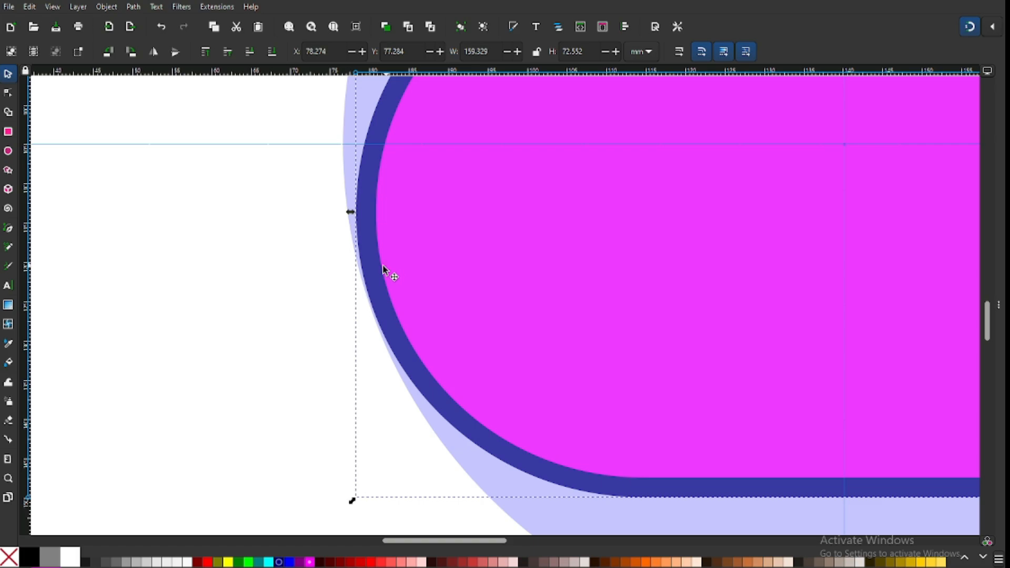
key("z")
left_click_drag(299, 248, 512, 338)
left_click(7, 75)
left_click_drag(367, 284, 355, 280)
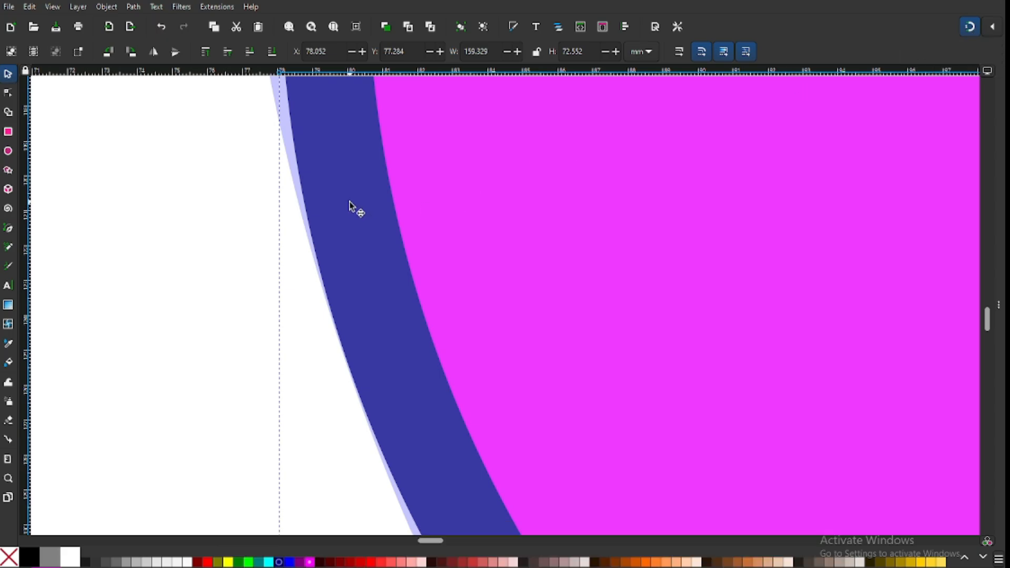
scroll(349, 206, "down", 5)
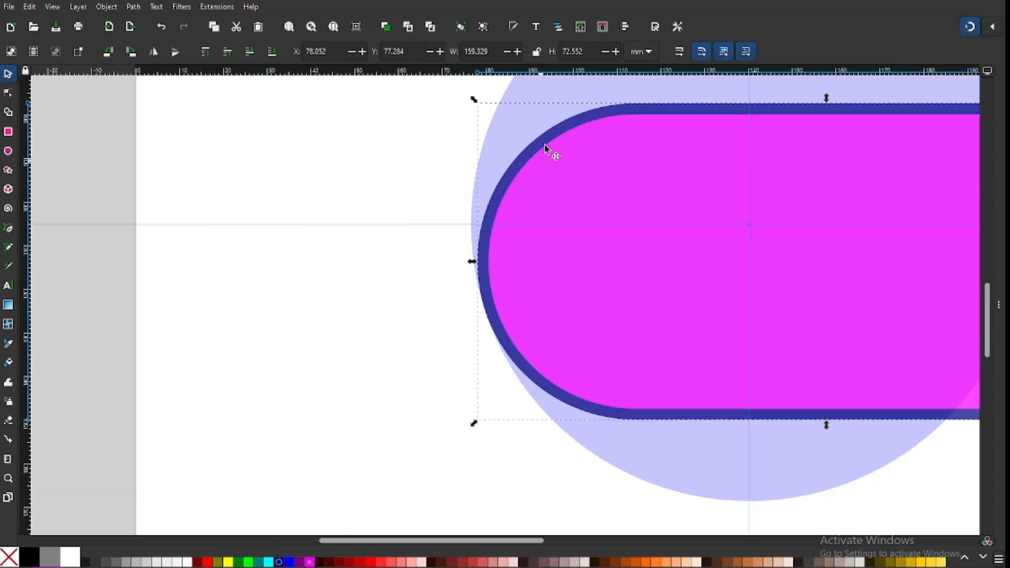
Step: Convert the rounded rectangle and the circle to paths with Object to Path
left_click(524, 125, "shift")
left_click(135, 7)
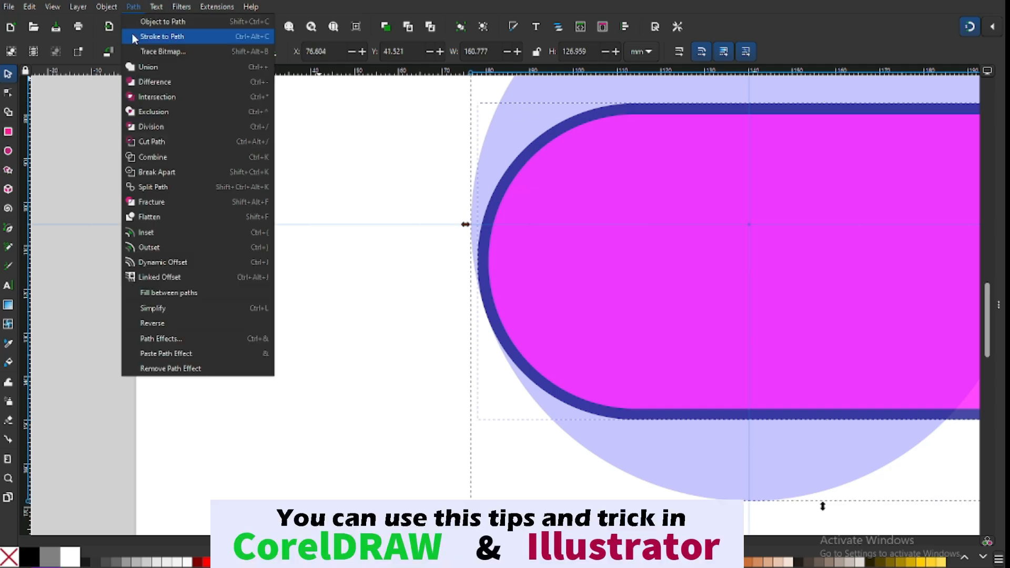
left_click(162, 24)
left_click(298, 284)
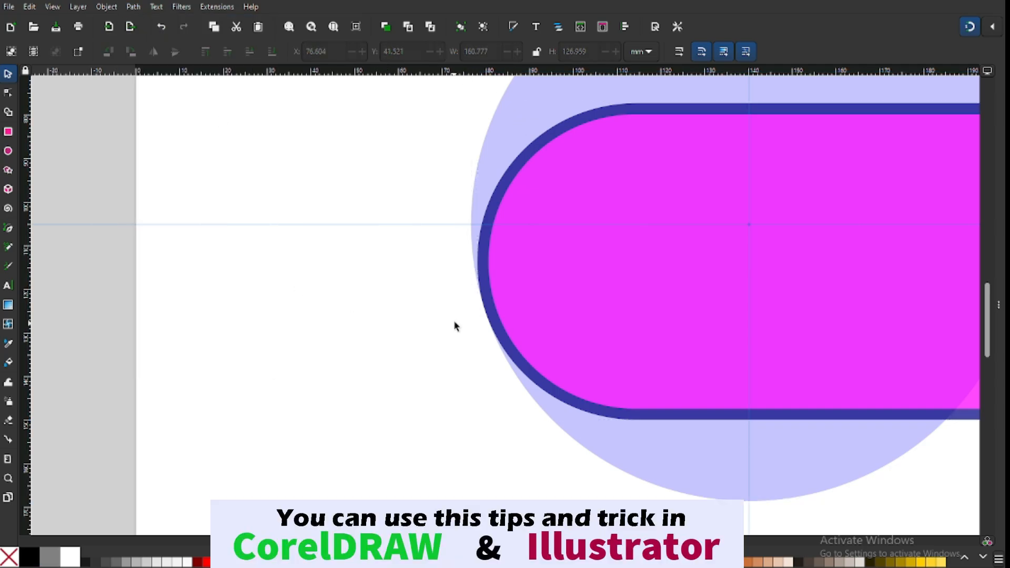
Step: Nudge the rounded rectangle onto the circle's left edge at about X 77.93, Y 77.23 mm
key("z")
left_click_drag(425, 258, 621, 360)
left_click(7, 74)
left_click(387, 362)
left_click_drag(387, 362, 362, 320)
left_click(995, 28)
left_click(400, 358)
left_click(299, 361)
key("minus")
key("minus")
key("minus")
key("minus")
key("minus")
key("minus")
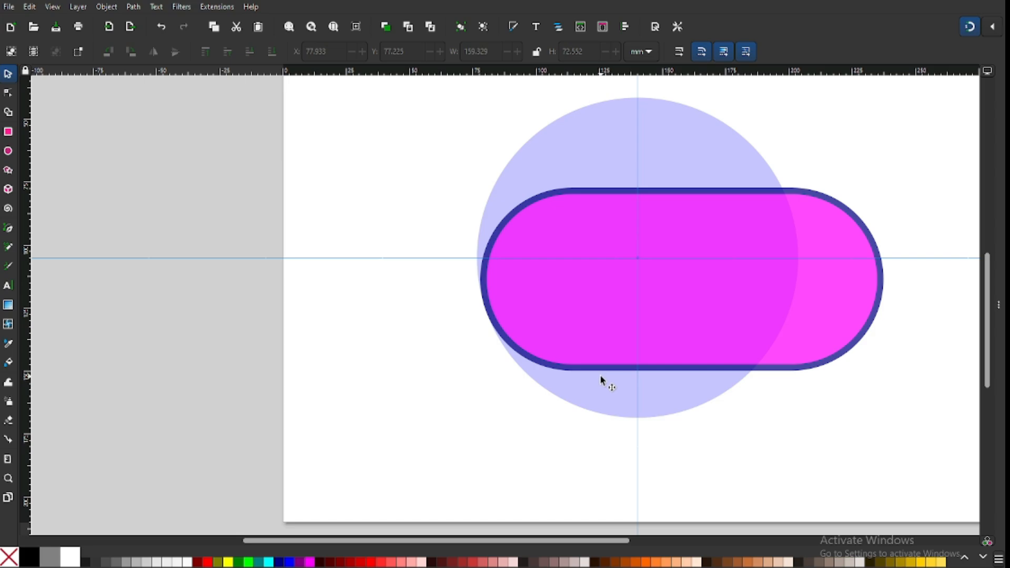
Step: Add a node to the rounded rectangle's lower-left curve where it meets the circle
key("z")
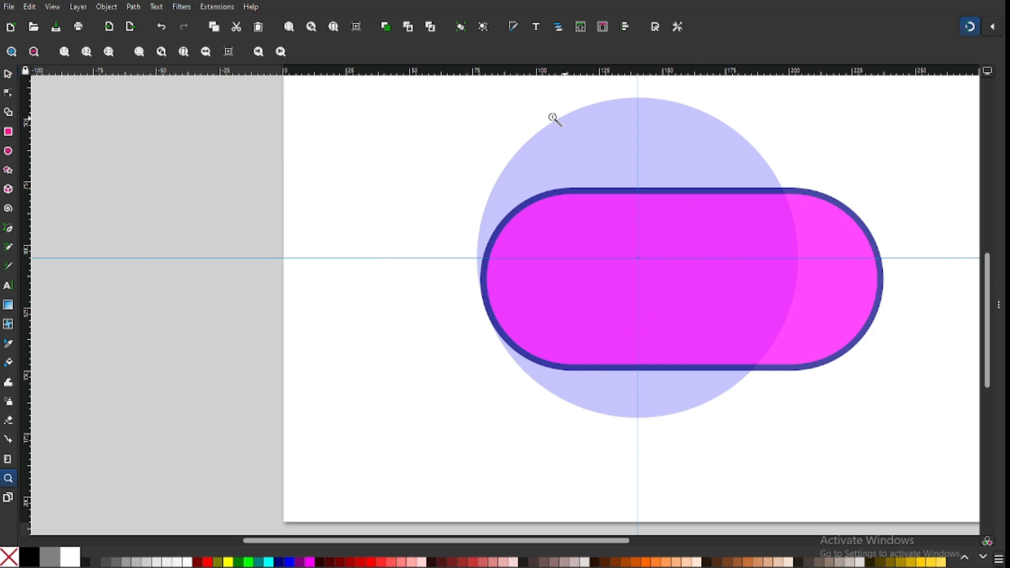
left_click_drag(468, 111, 844, 439)
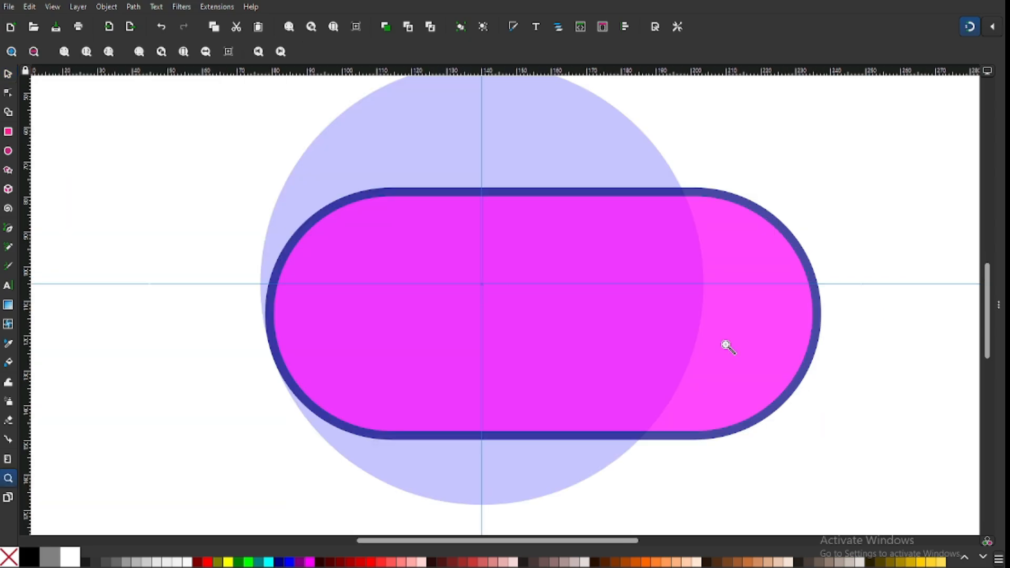
left_click(7, 77)
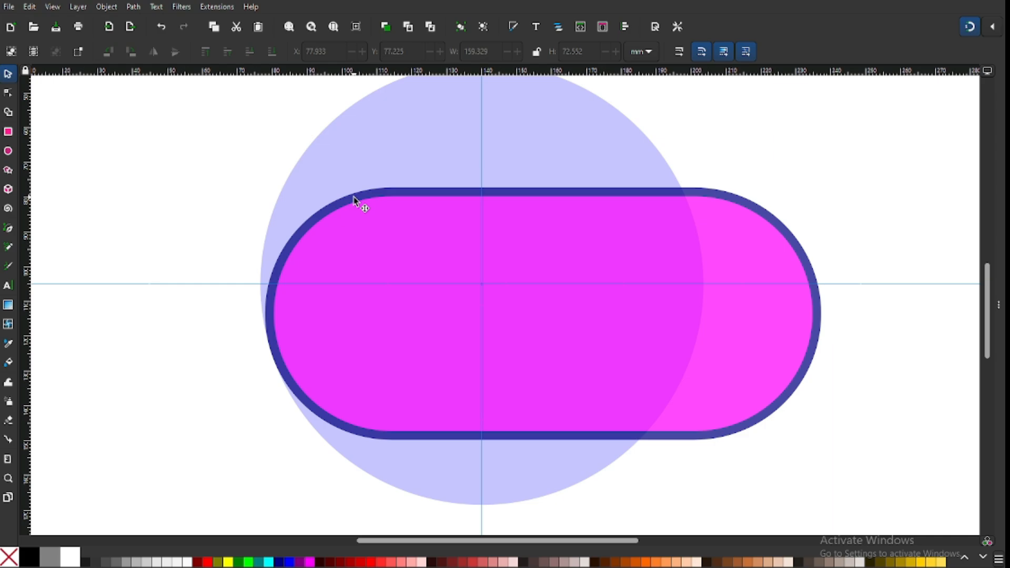
left_click(372, 198)
left_click(6, 94)
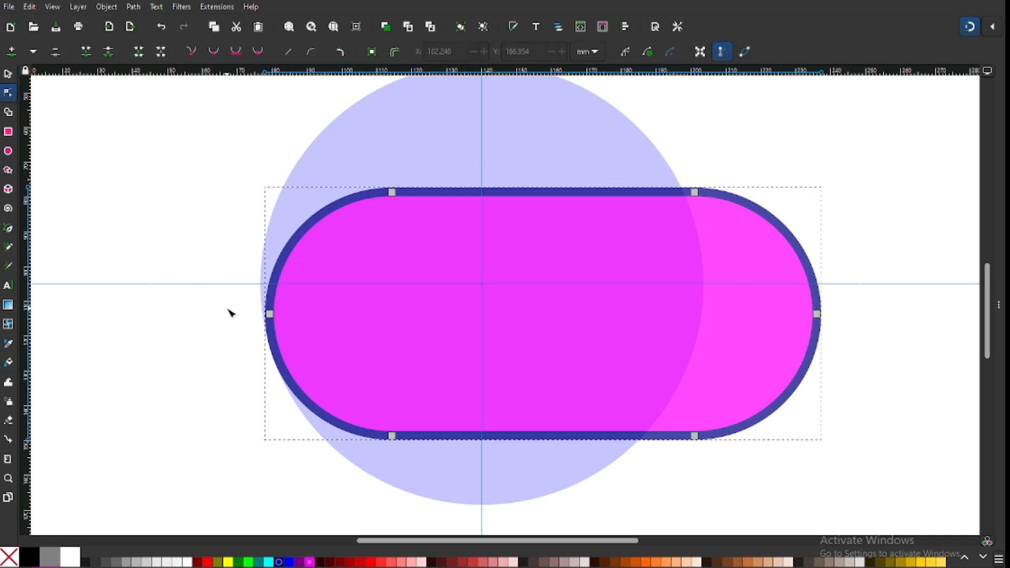
double_click(283, 369)
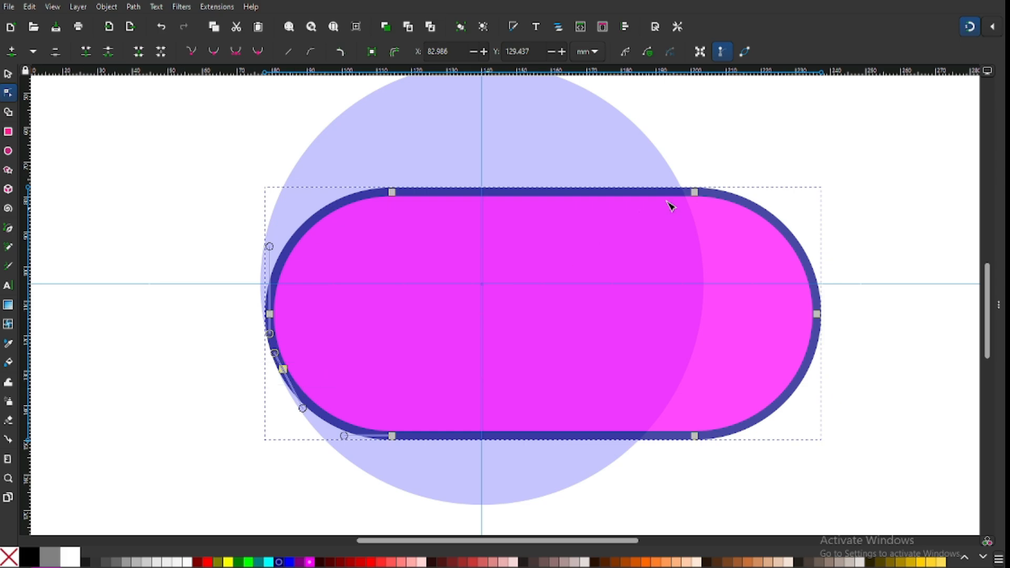
Step: Break the rounded rectangle's path at the new lower-left node and at the upper-right node
left_click_drag(736, 170, 656, 239)
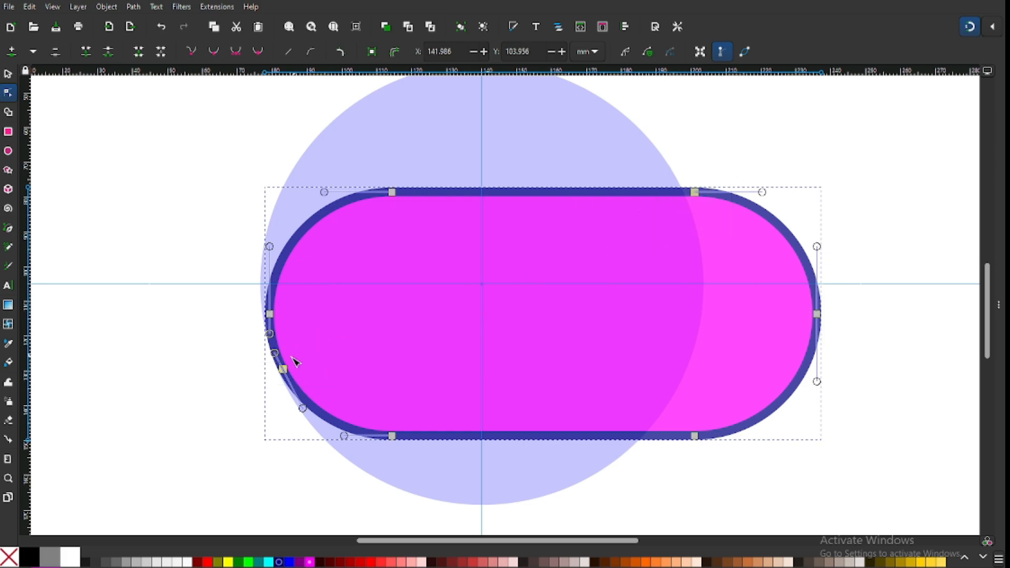
left_click(742, 164)
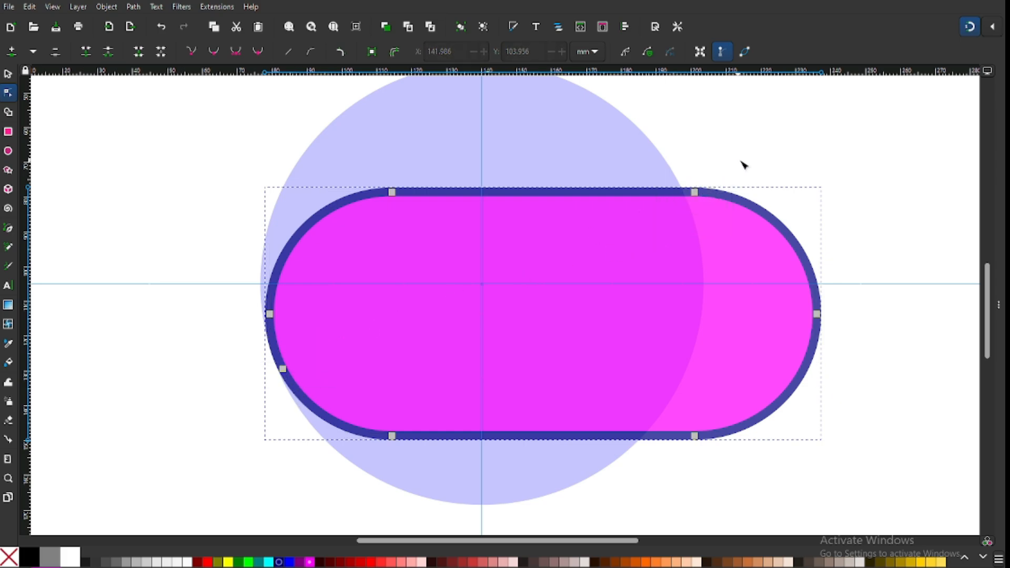
left_click_drag(743, 165, 684, 221)
left_click_drag(232, 345, 320, 392)
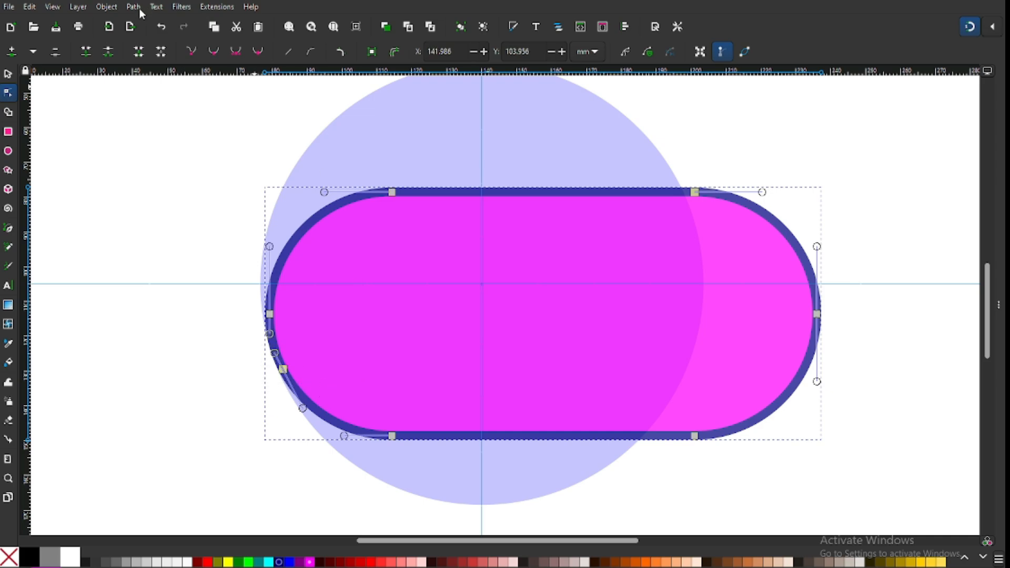
left_click(112, 51)
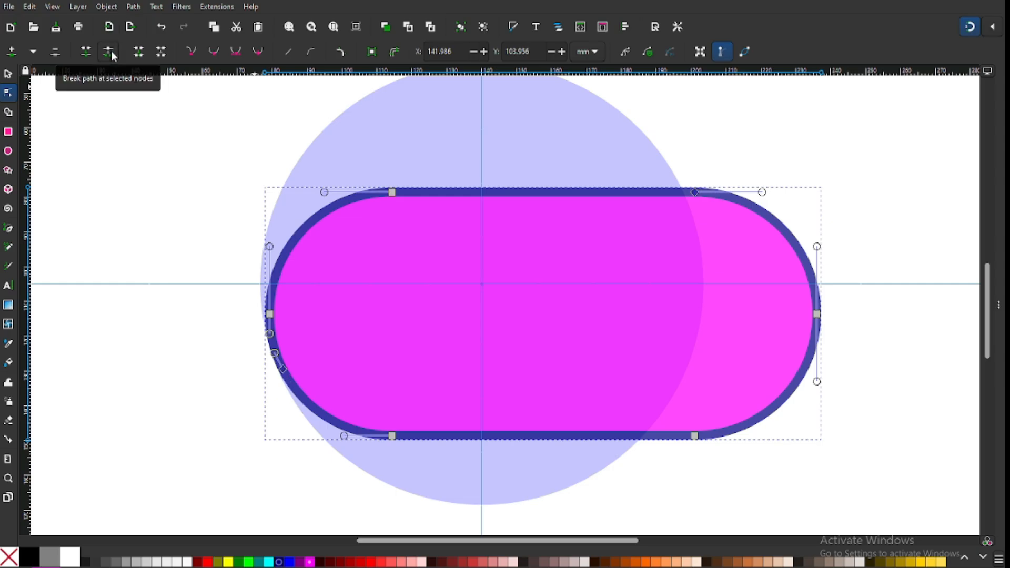
Step: Break the rounded rectangle apart and delete its lower-right piece
left_click(8, 74)
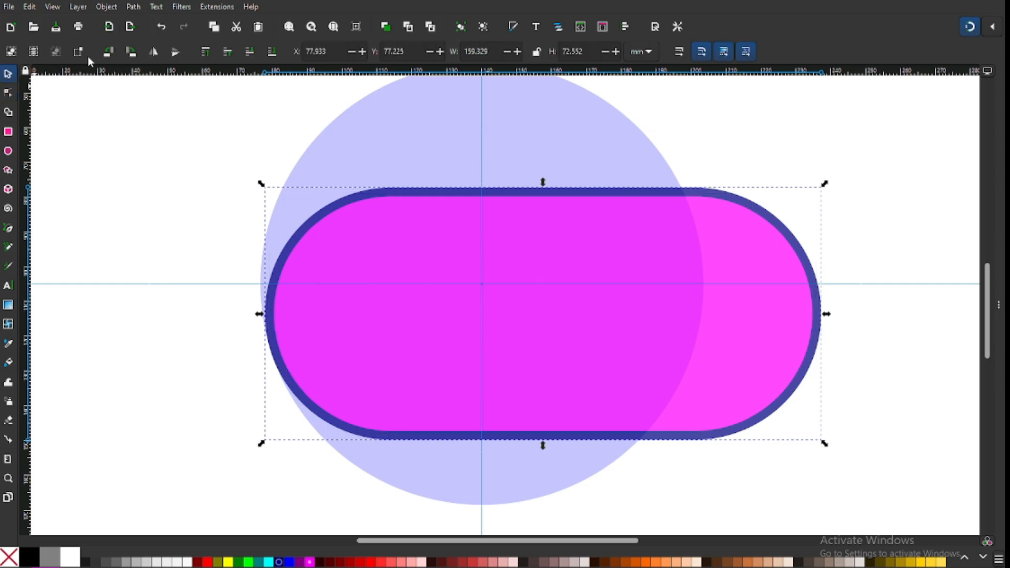
left_click(134, 8)
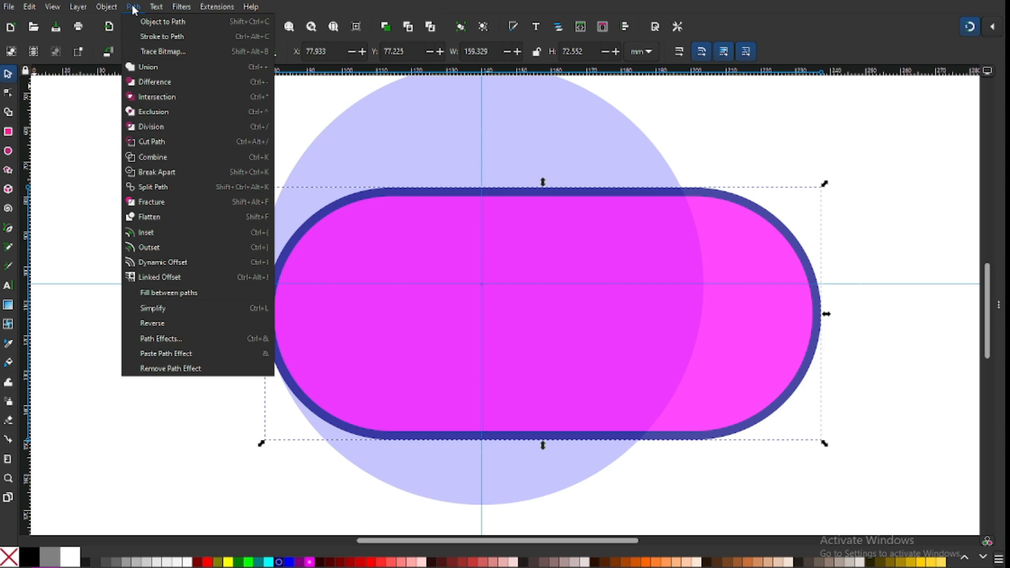
left_click(142, 172)
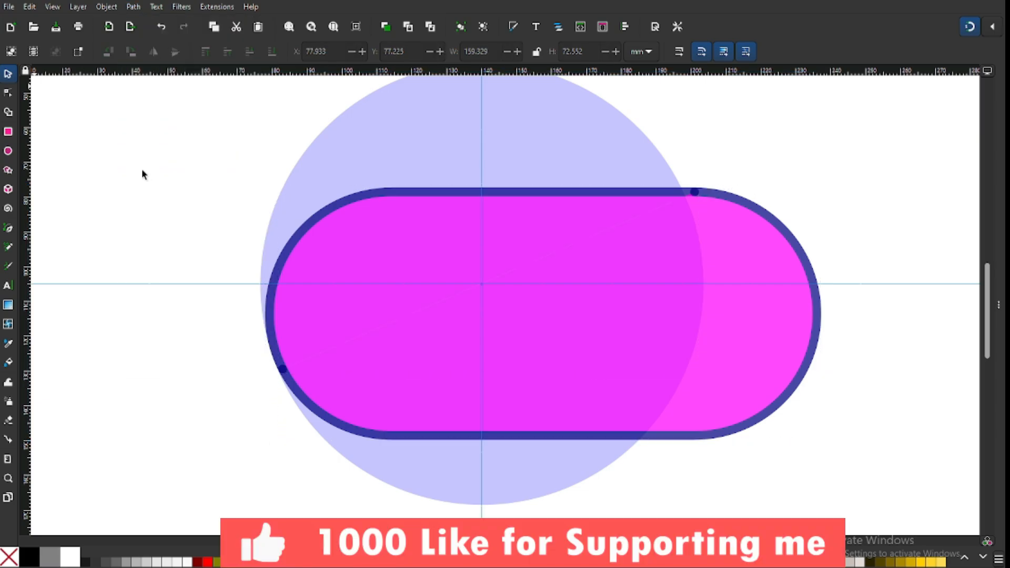
left_click(753, 257)
left_click_drag(752, 258, 781, 305)
key("Delete")
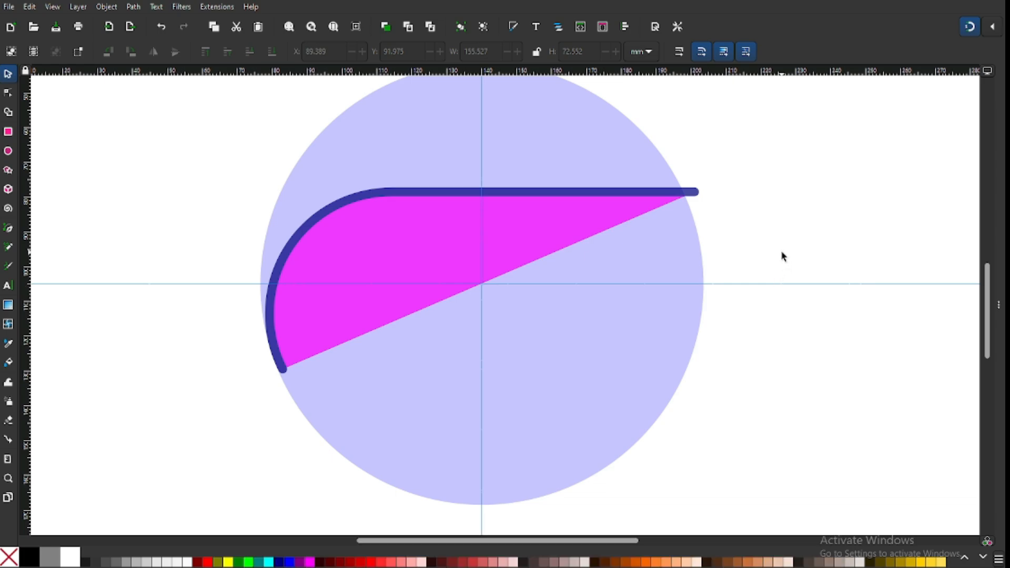
Step: Convert the remaining piece's stroke to a path and ungroup it from the fill
left_click(296, 238)
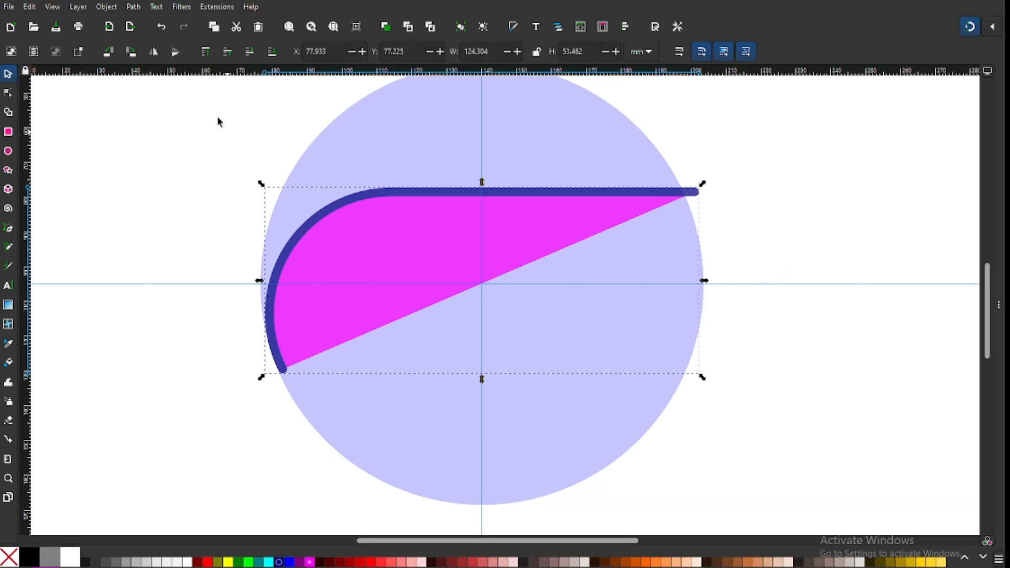
left_click(134, 8)
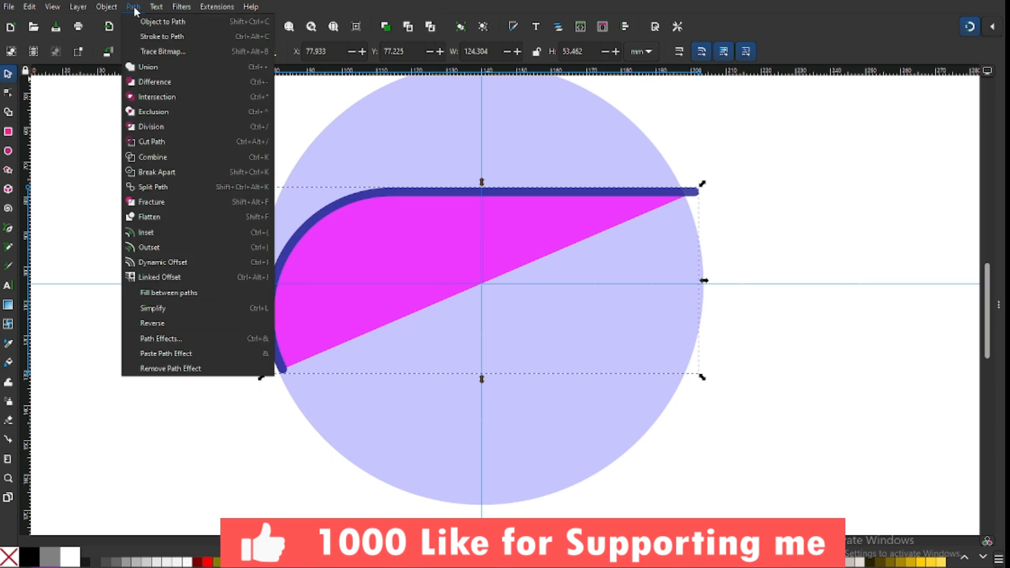
left_click(189, 39)
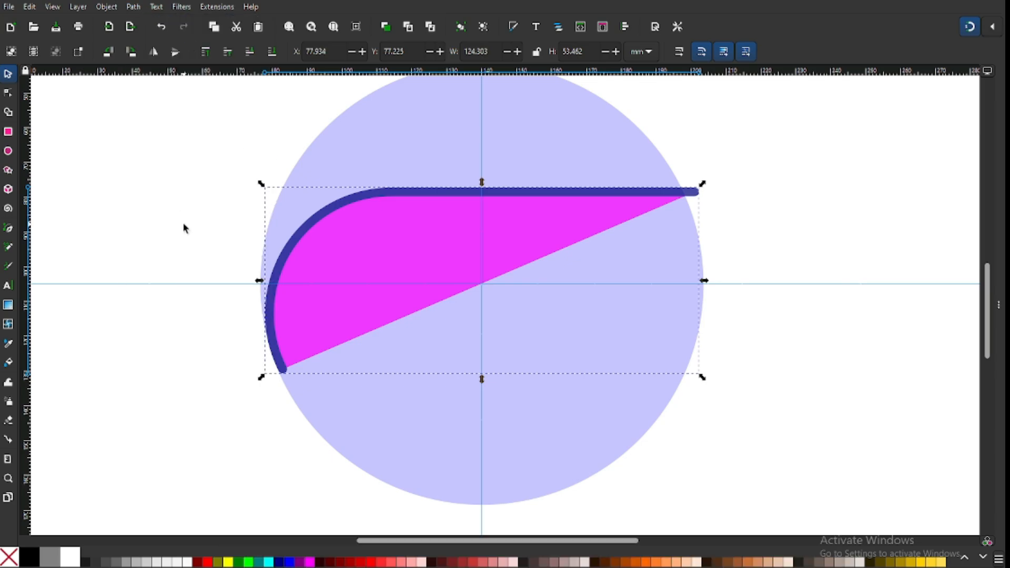
left_click(107, 6)
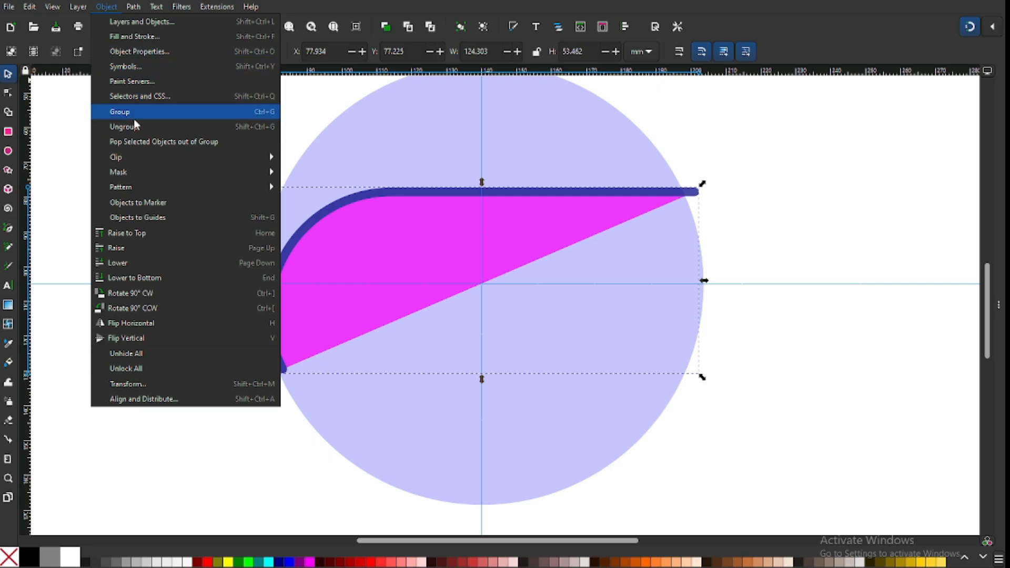
left_click(159, 126)
left_click(132, 136)
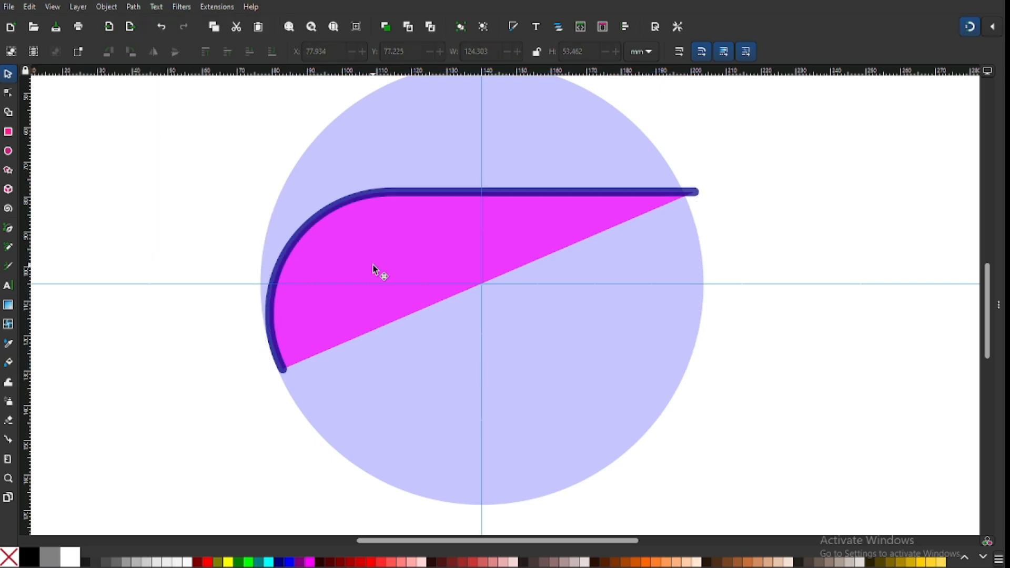
left_click(384, 246)
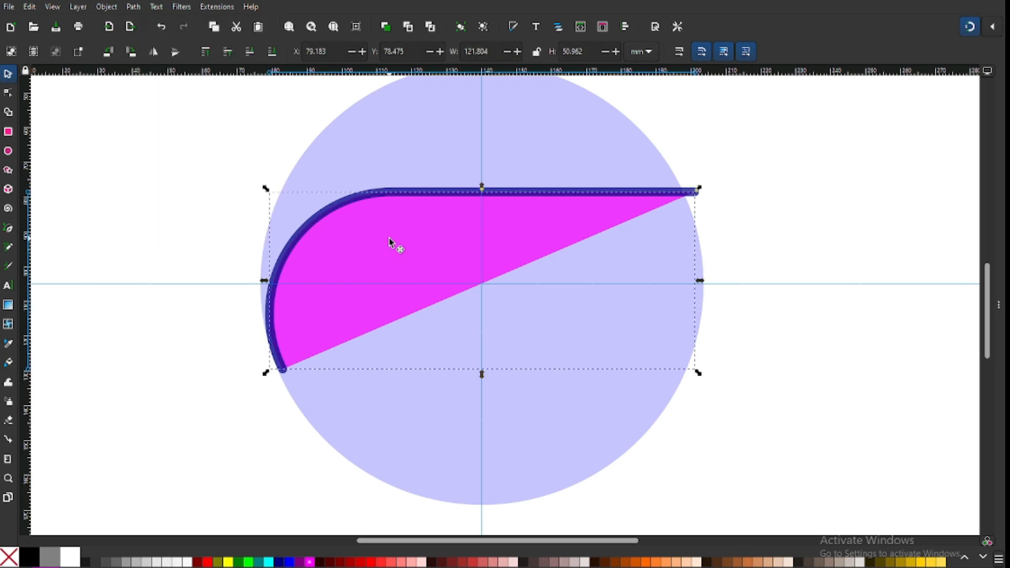
key("Delete")
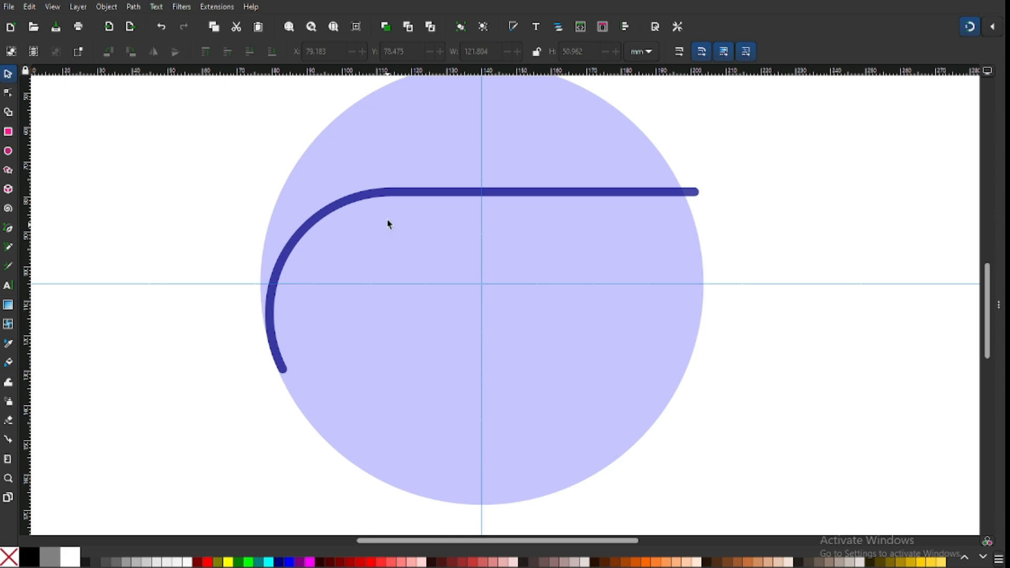
key("ctrl+z")
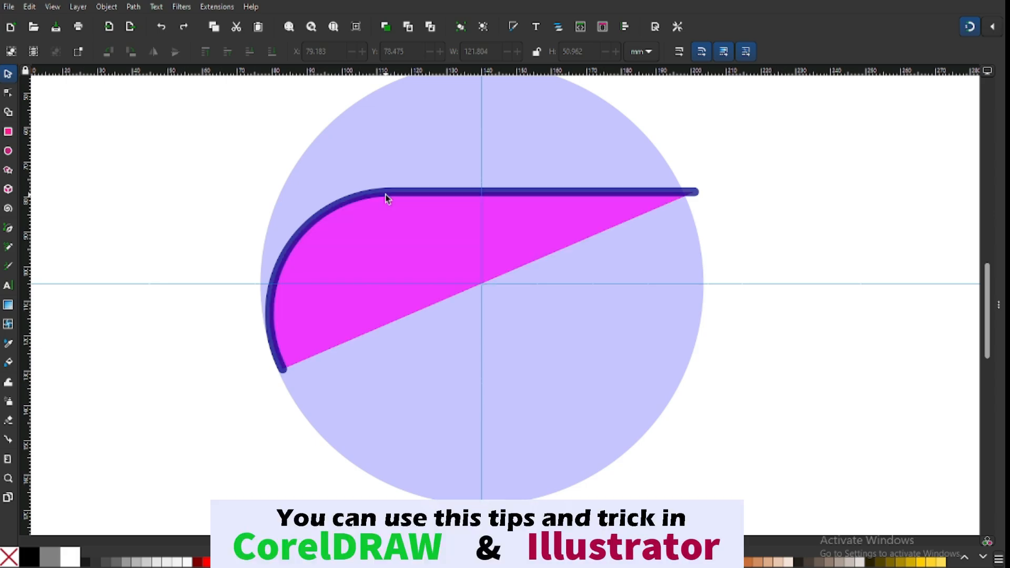
Step: Move the outline up and left off the magenta fill, and shift the fill left to about X 77.7 mm so its lower corner meets the circle
mouse_move(385, 197)
left_mouse_down()
mouse_move(396, 197)
mouse_move(387, 168)
mouse_move(363, 167)
left_mouse_up()
left_click(383, 223)
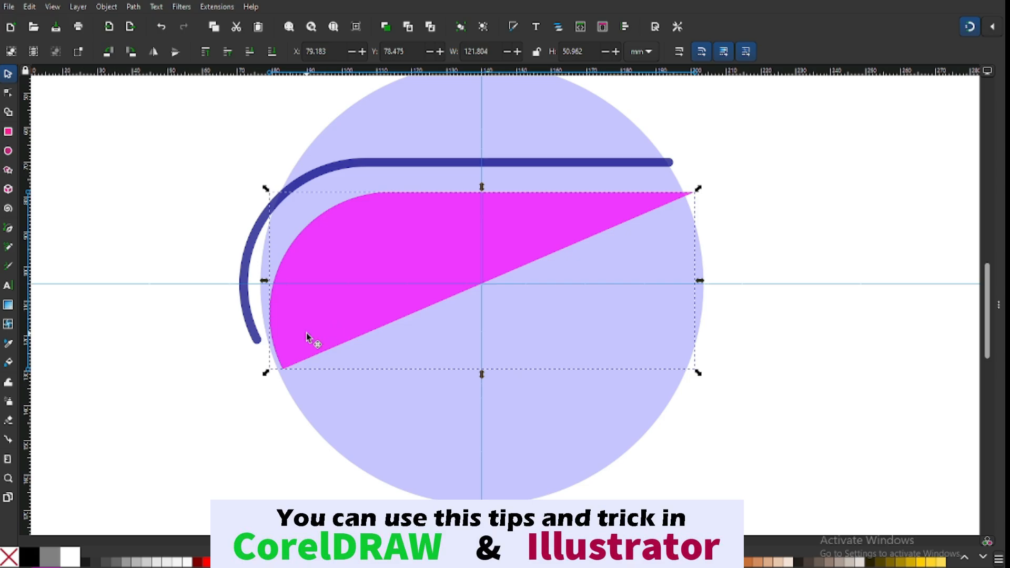
key("z")
left_click_drag(251, 322, 339, 394)
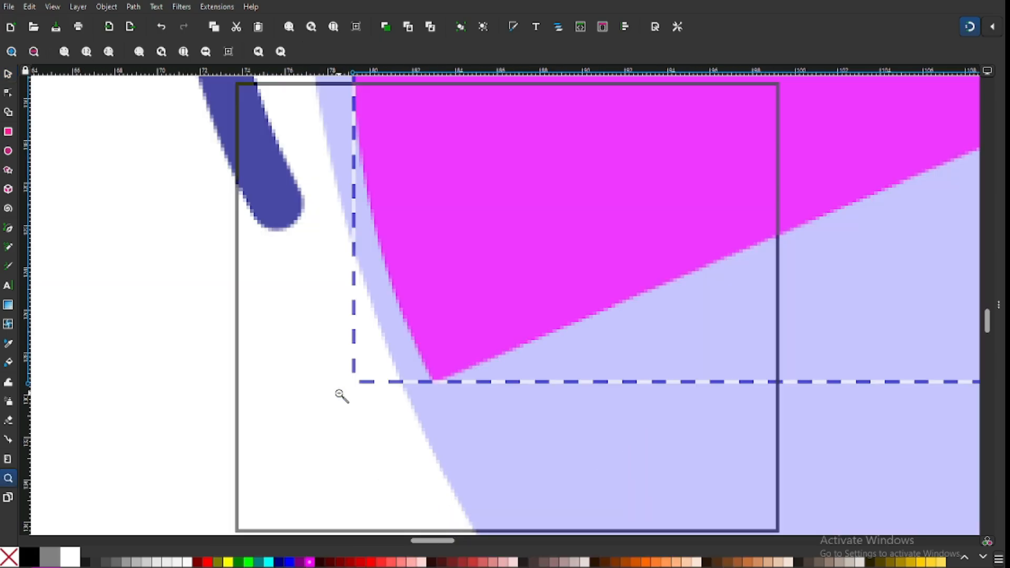
left_click(8, 73)
left_click_drag(477, 316, 446, 312)
key("minus")
key("minus")
key("minus")
key("minus")
key("minus")
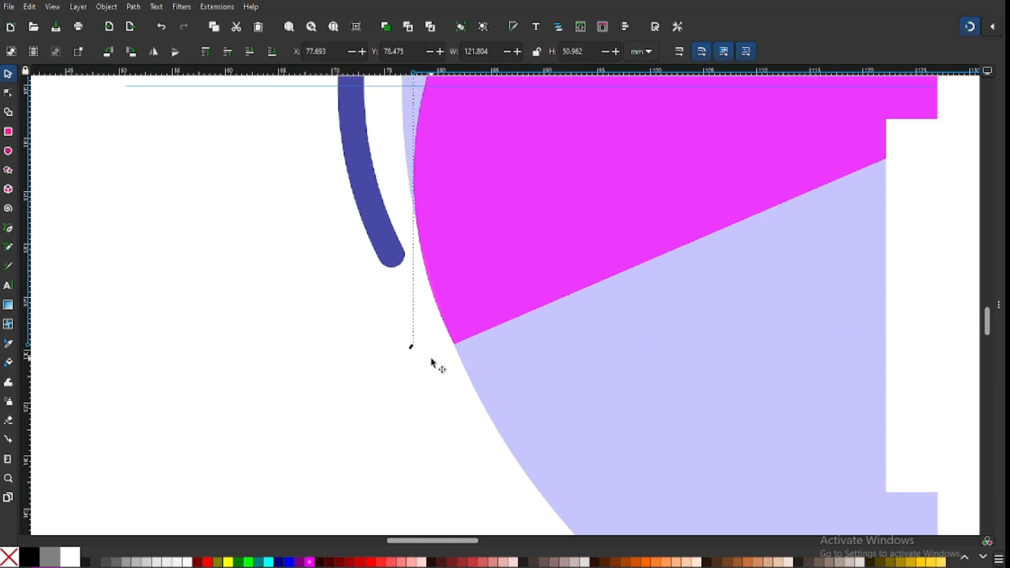
key("minus")
key("minus")
Step: Move the magenta shape's lower-left corner node down along the circle's edge to about X 89.4, Y 143.2 mm
key("z")
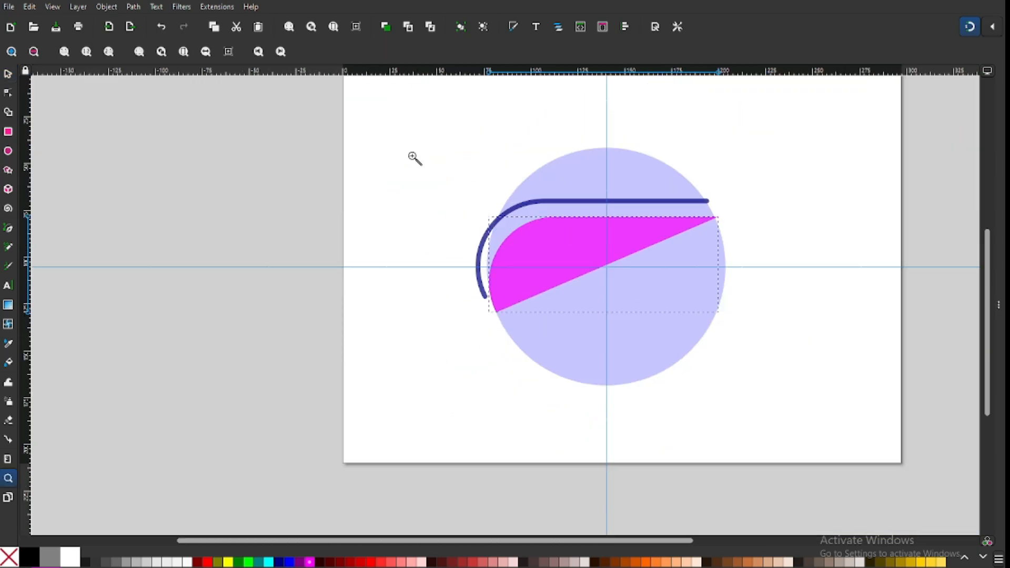
left_click_drag(411, 156, 778, 321)
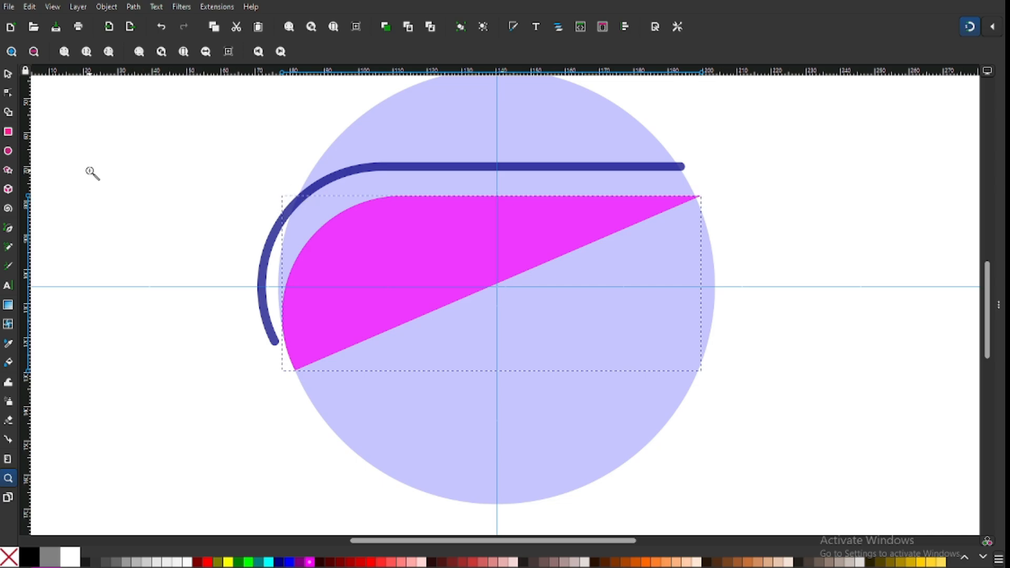
left_click(7, 93)
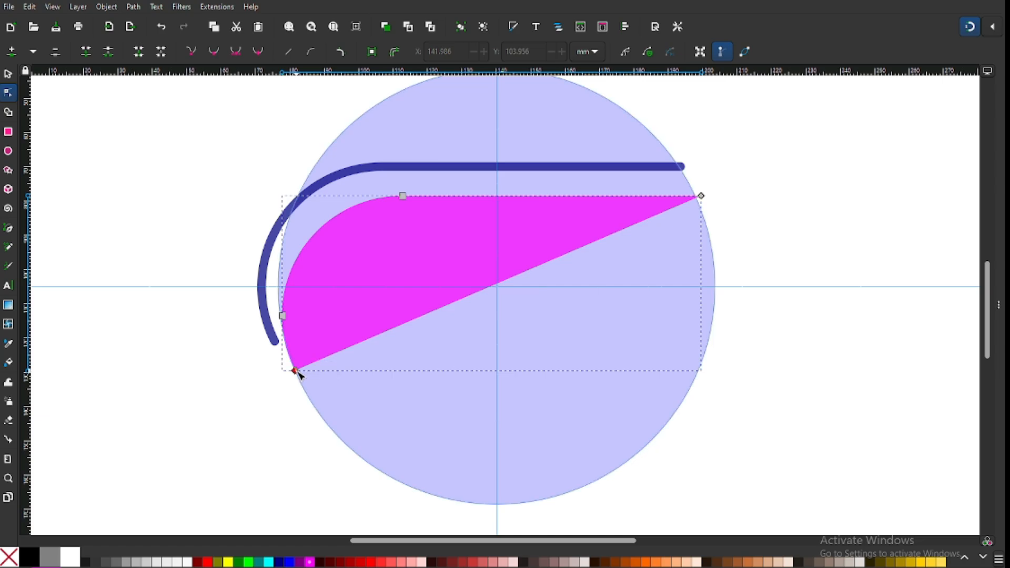
left_click_drag(295, 370, 331, 415)
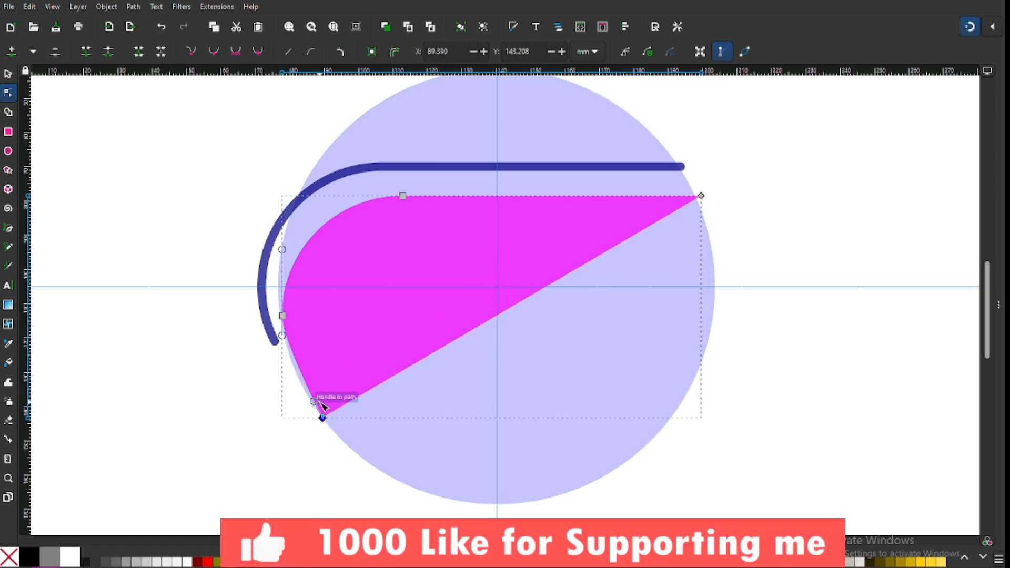
Step: Curve the magenta shape's lower-left edge to follow the circle by adjusting the bottom corner node's handle, with snapping turned off
key("z")
left_click_drag(224, 180, 707, 445)
left_click(8, 92)
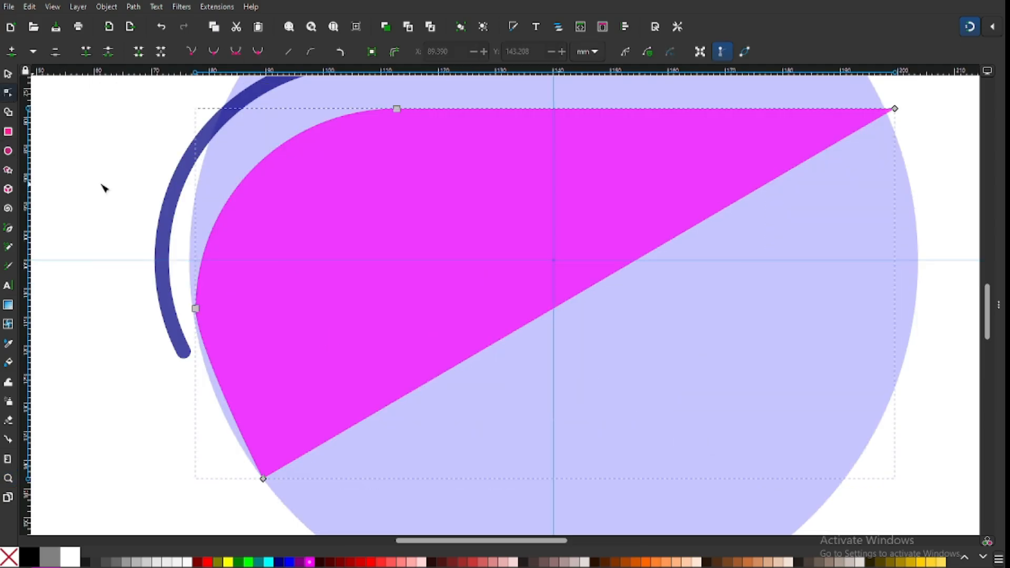
left_click(263, 479)
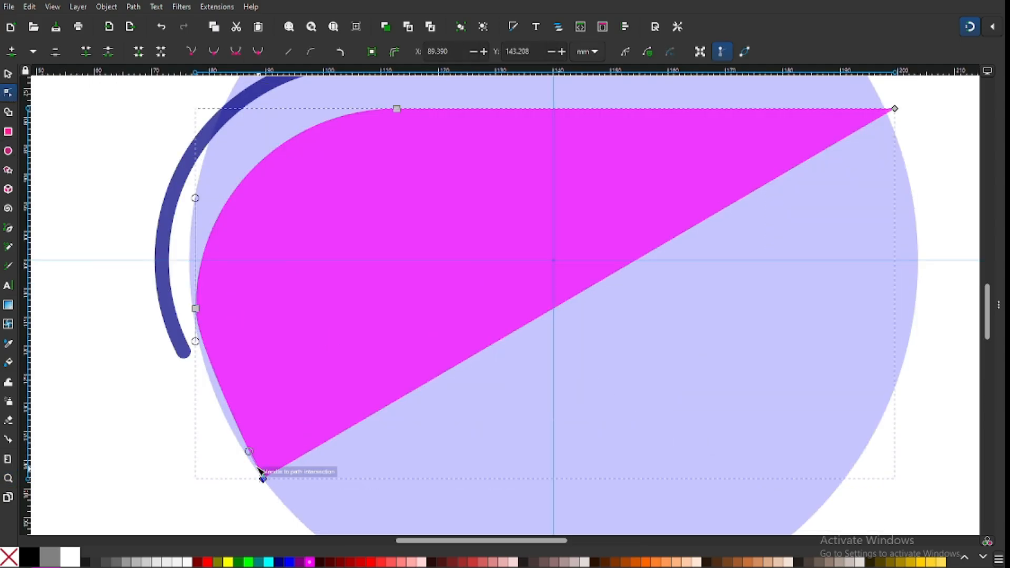
mouse_move(231, 436)
left_mouse_down()
mouse_move(210, 425)
mouse_move(221, 414)
mouse_move(209, 398)
left_mouse_up()
left_click(977, 30)
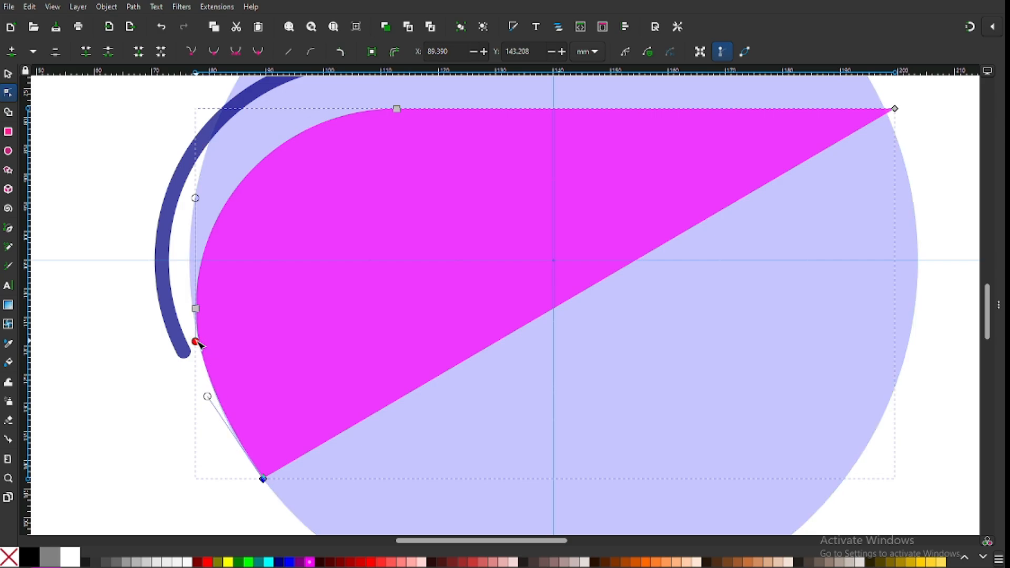
left_click(184, 476)
left_click(184, 477)
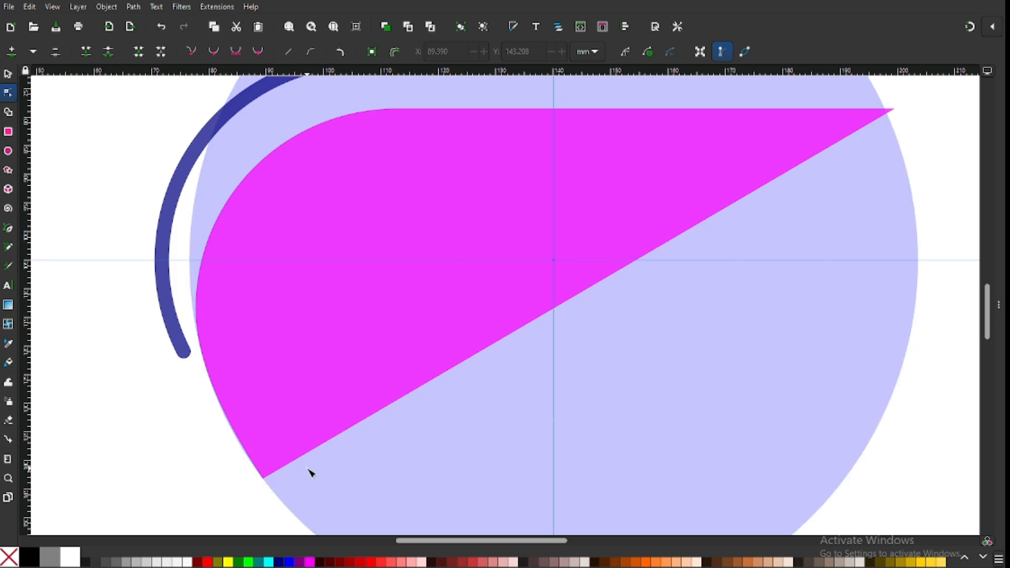
Step: Duplicate the magenta shape in place and recolour the copy teal-blue
key("5")
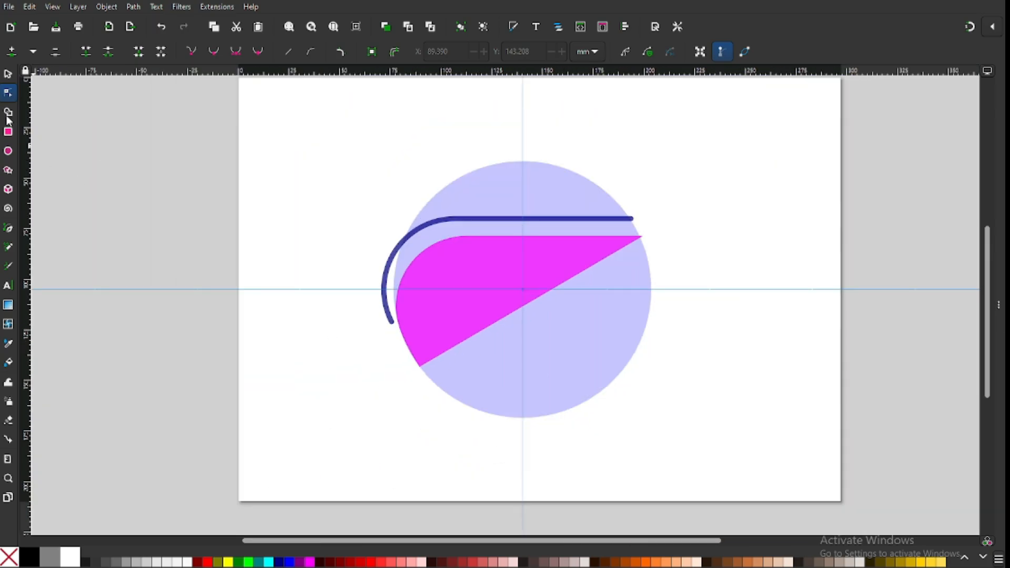
left_click(8, 75)
left_click(467, 269)
right_click(463, 262)
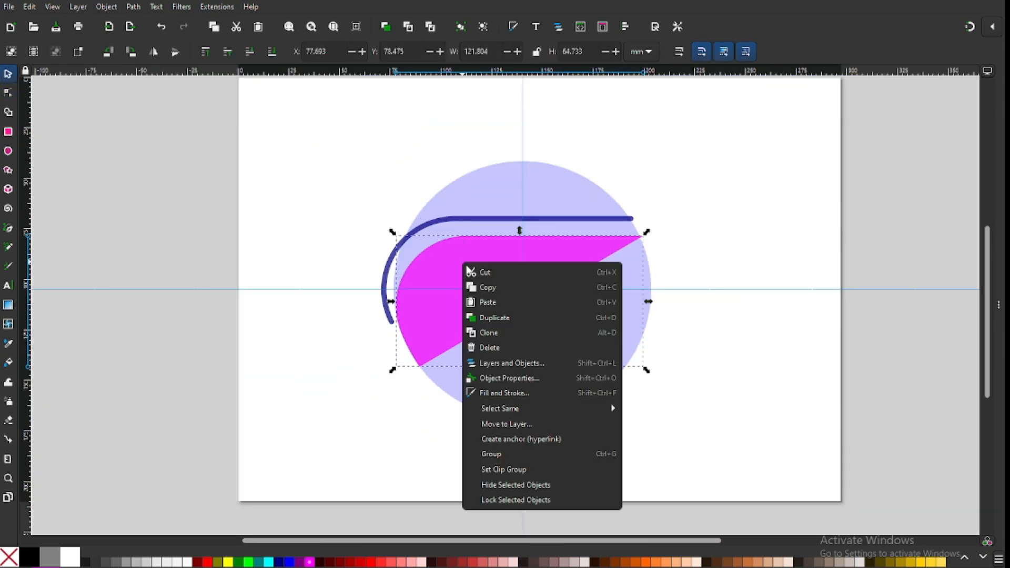
left_click(499, 319)
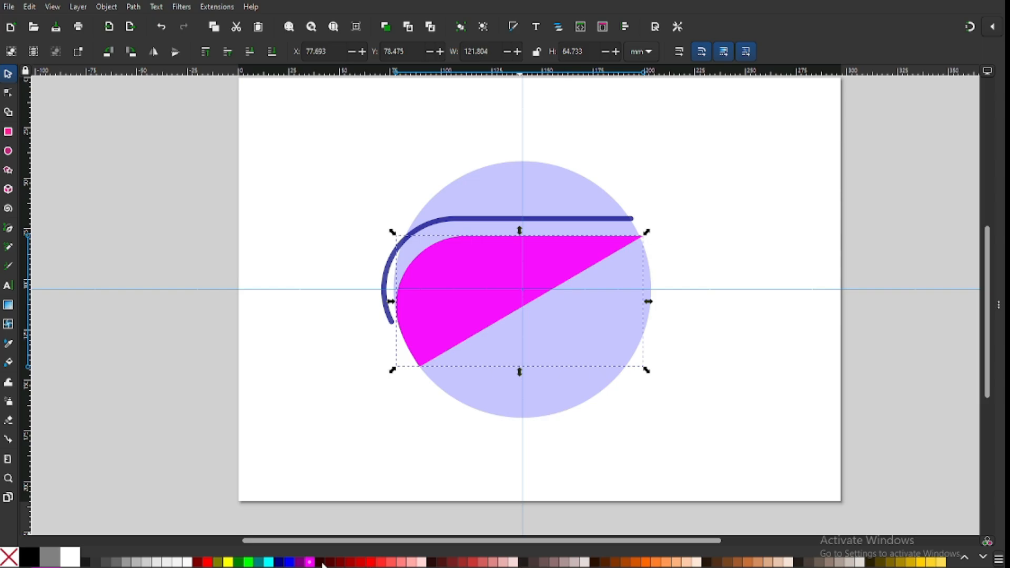
left_click(261, 564)
Step: Move the teal-blue copy's left node inward to about X 81.7 mm and its upper-left node to about X 113.4, Y 81.6 mm
key("z")
left_click_drag(349, 163, 682, 425)
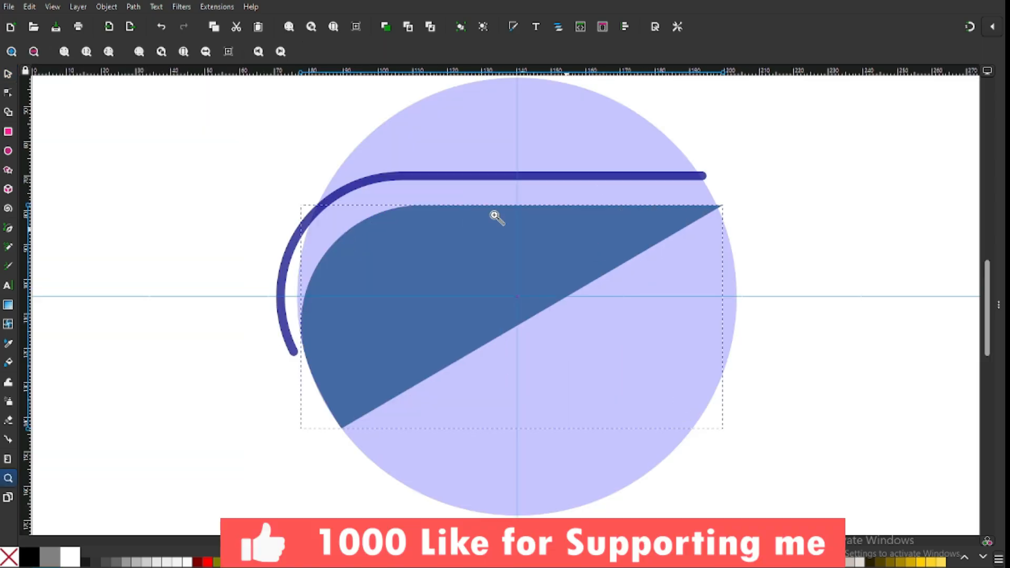
left_click(8, 93)
left_click(342, 429)
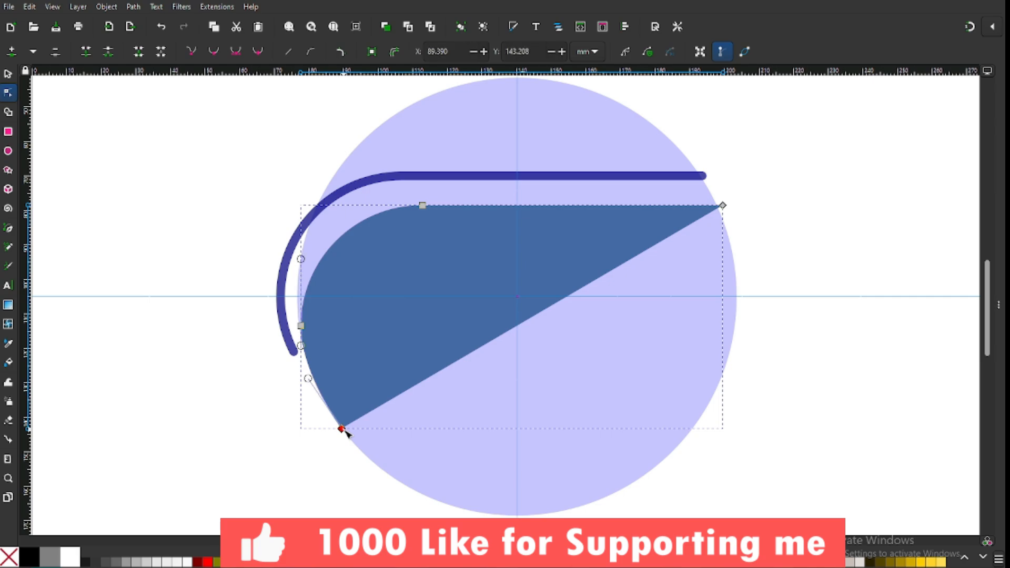
left_click_drag(305, 328, 313, 330)
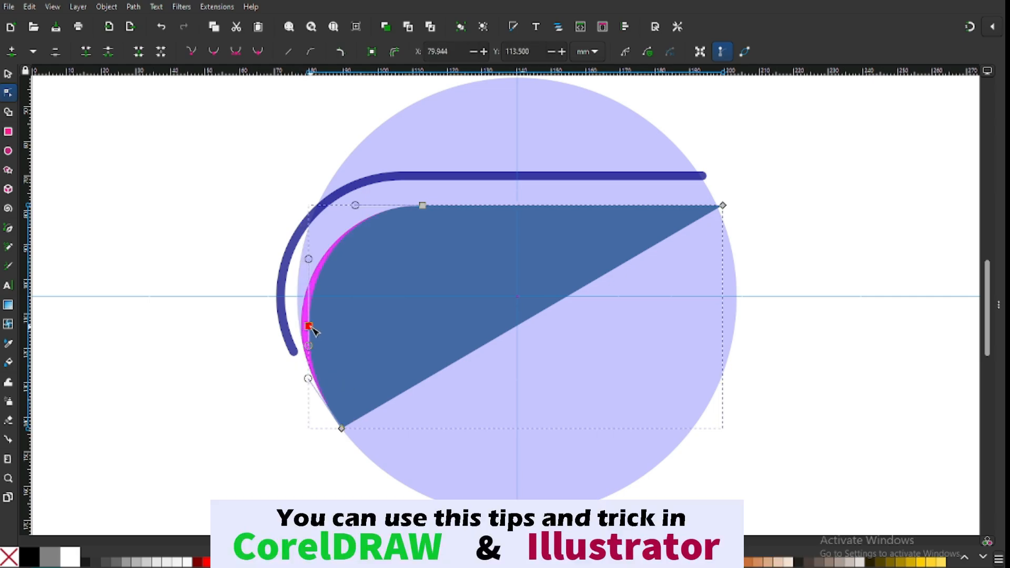
left_click(423, 206)
left_click_drag(424, 207, 427, 217)
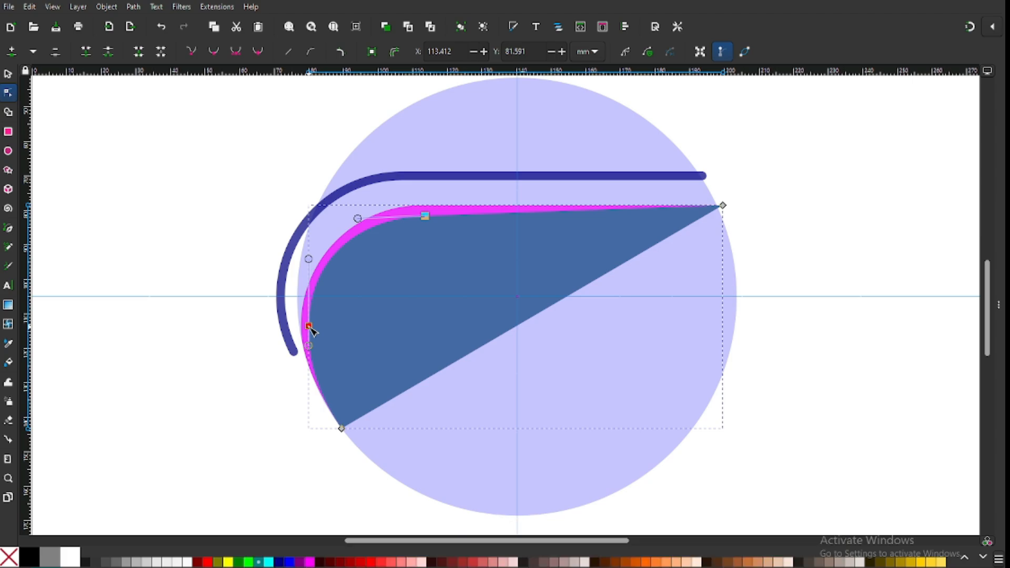
left_click_drag(311, 330, 316, 329)
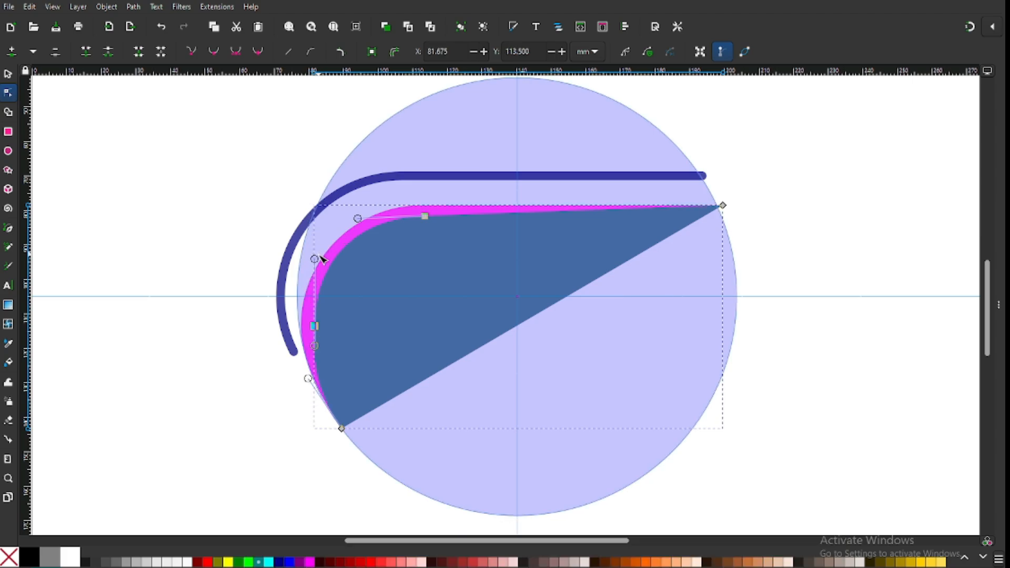
Step: Shorten the left node's upper handle and pull the bottom corner's handle inward to smooth the copy's left curve
left_click_drag(315, 260, 315, 273)
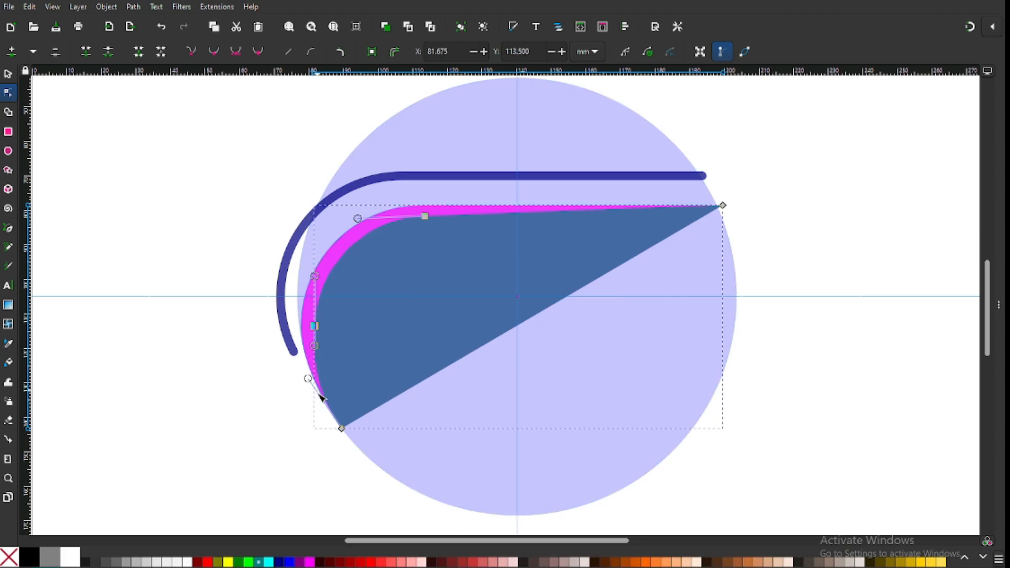
left_click_drag(311, 380, 319, 370)
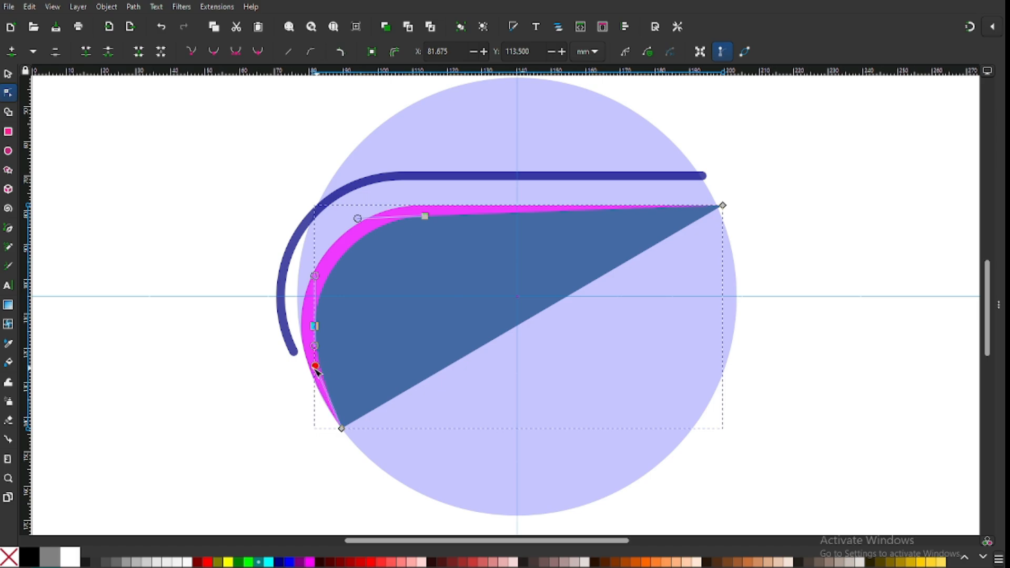
left_click(246, 403)
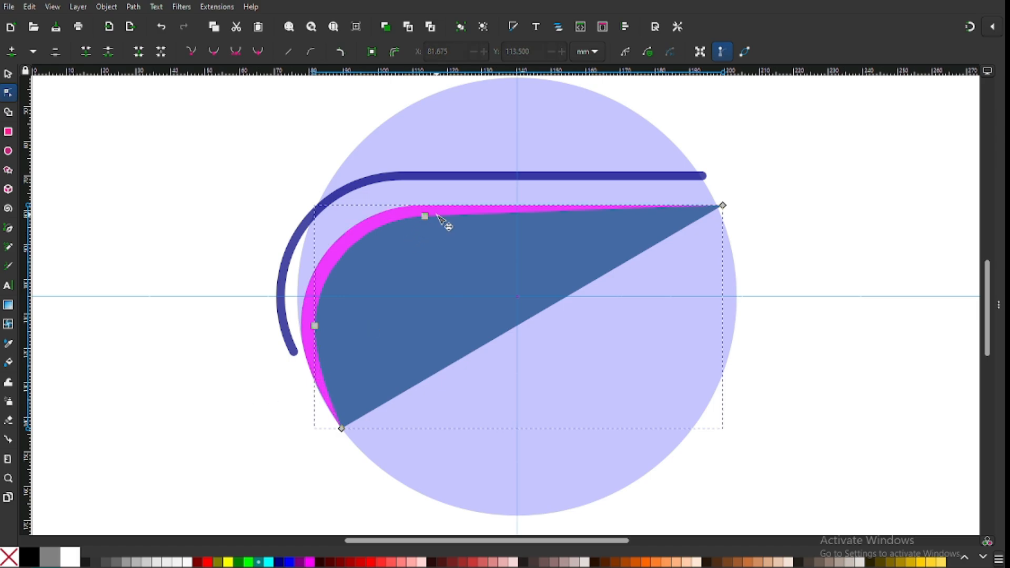
Step: Add a node on the copy's upper edge and move it near the right tip, at about X 190.6, Y 80.0 mm
double_click(590, 212)
left_click_drag(591, 212, 694, 216)
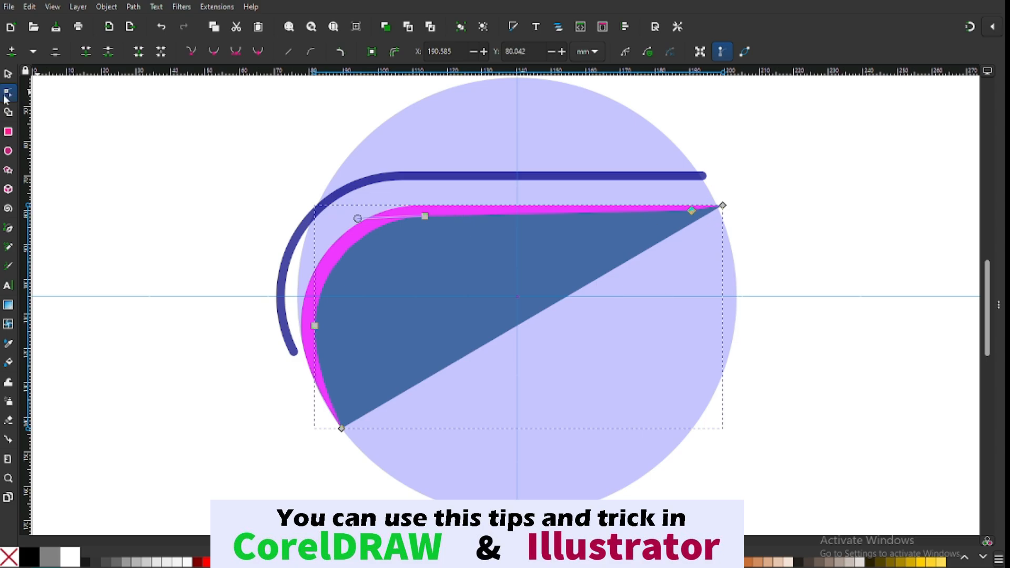
left_click(8, 74)
left_click(124, 160)
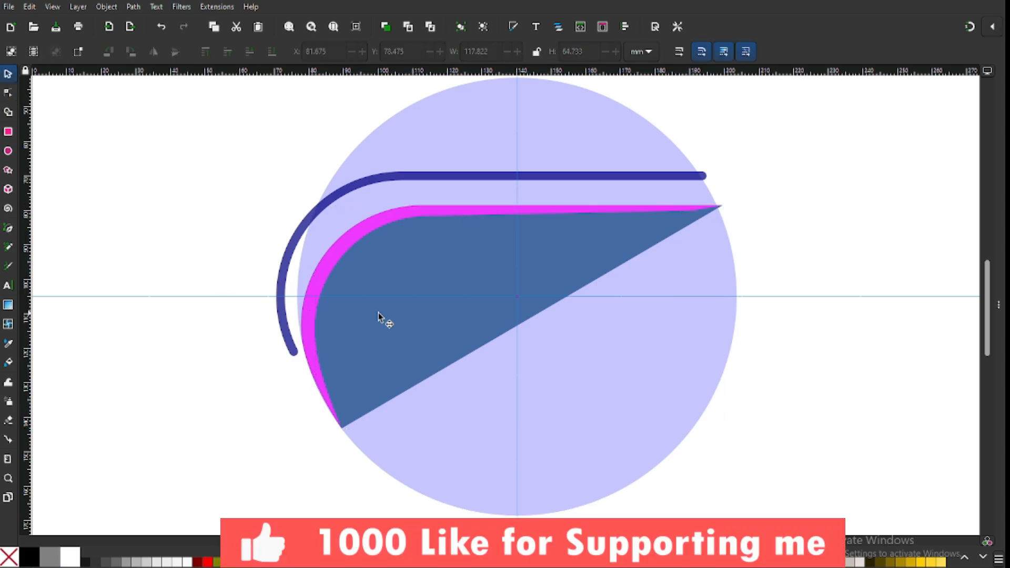
Step: Subtract the teal-blue copy from the magenta shape with Difference, leaving a thin curved band
left_click(456, 271)
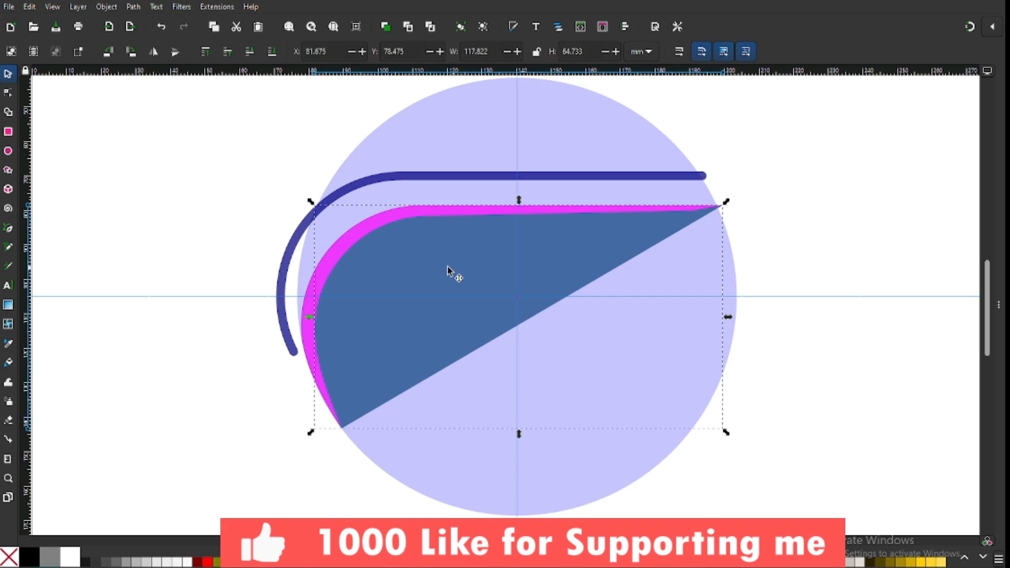
left_click(346, 247, "shift")
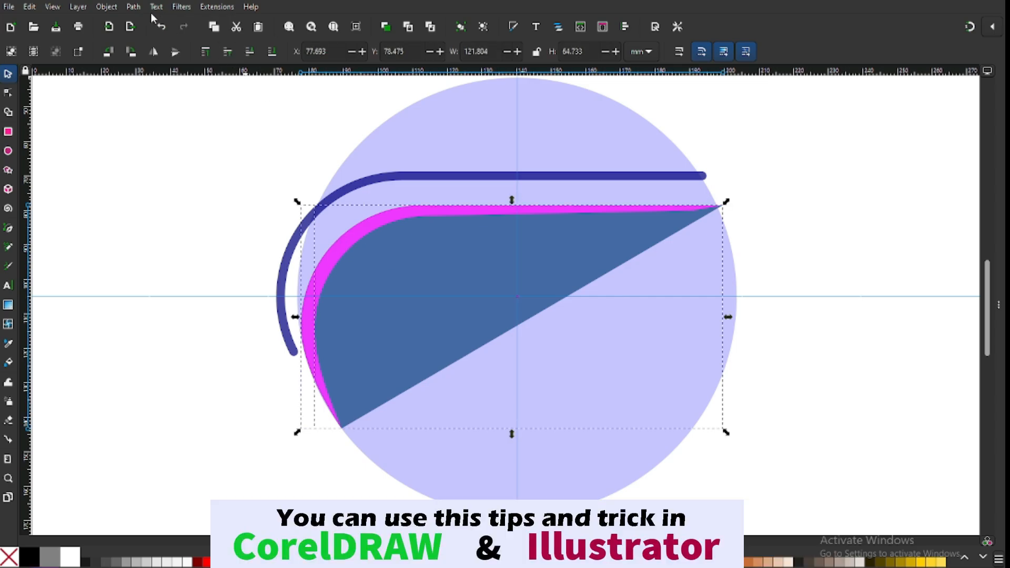
left_click(133, 6)
left_click(150, 82)
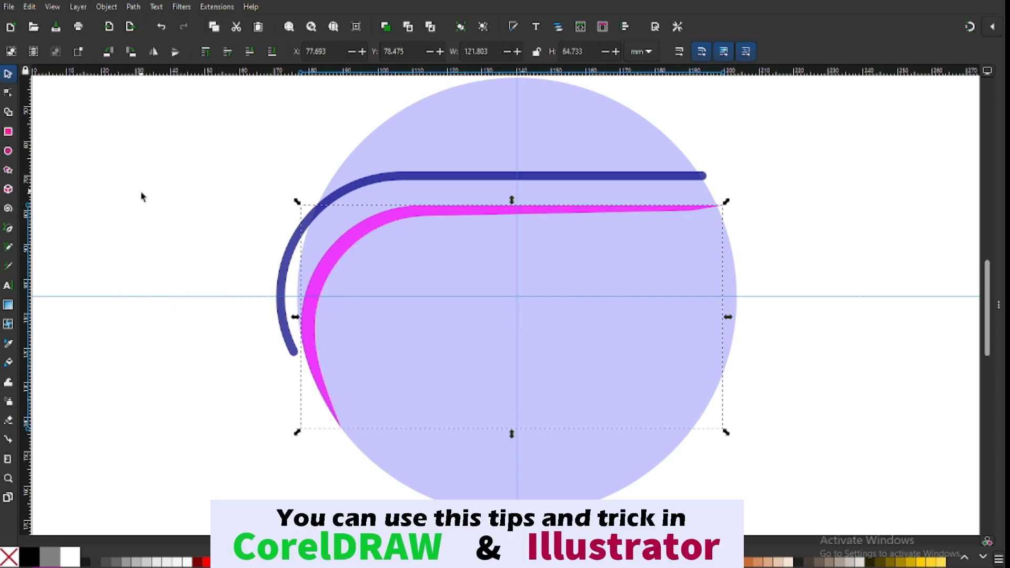
Step: Delete the dark blue rounded outline above the magenta band
left_click(142, 196)
left_click(319, 214)
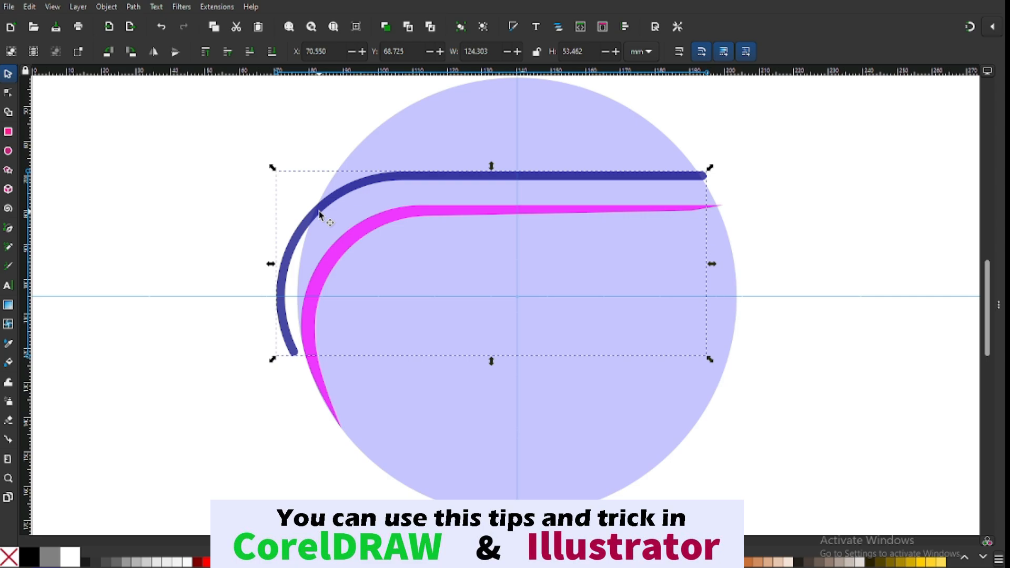
key("Delete")
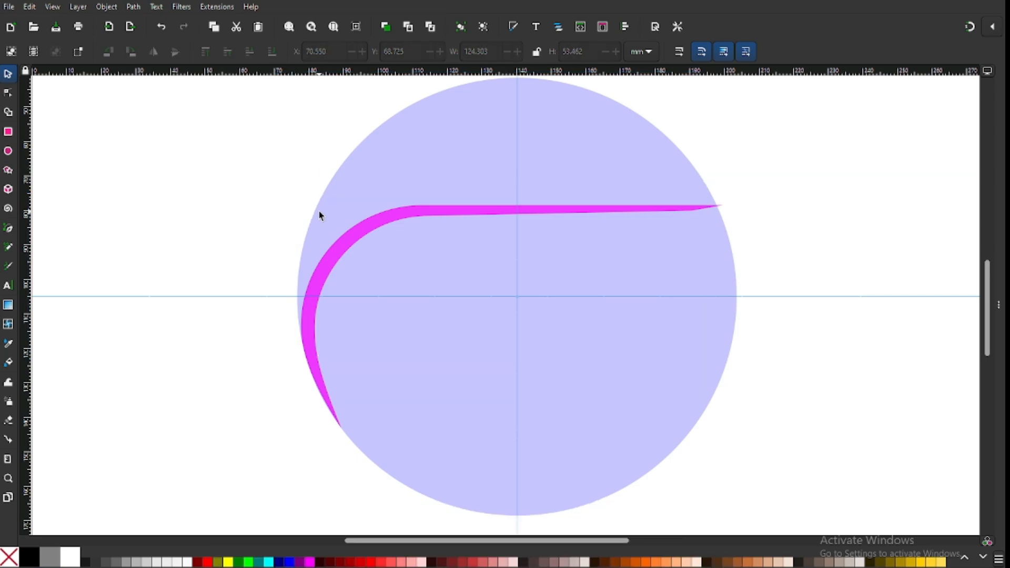
Step: Duplicate the magenta band and move the copy up and left to about X 71.8, Y 70.9 mm
left_click(356, 239)
right_click(356, 240)
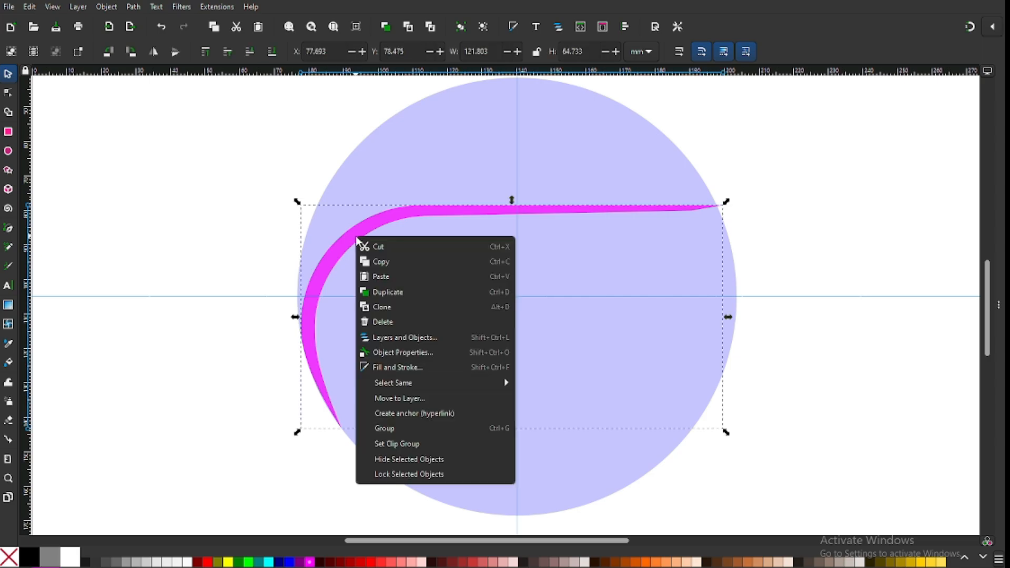
left_click(367, 288)
left_click_drag(333, 261, 308, 227)
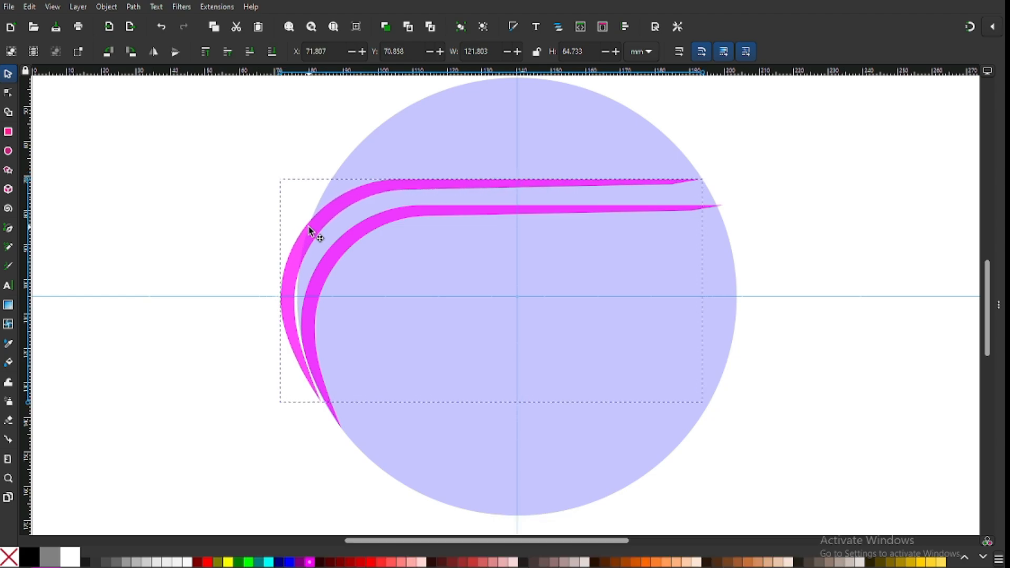
left_click_drag(310, 230, 310, 230)
Step: Duplicate the circle and intersect the copy with the upper magenta band to trim it to the circle's edge
left_click(565, 266)
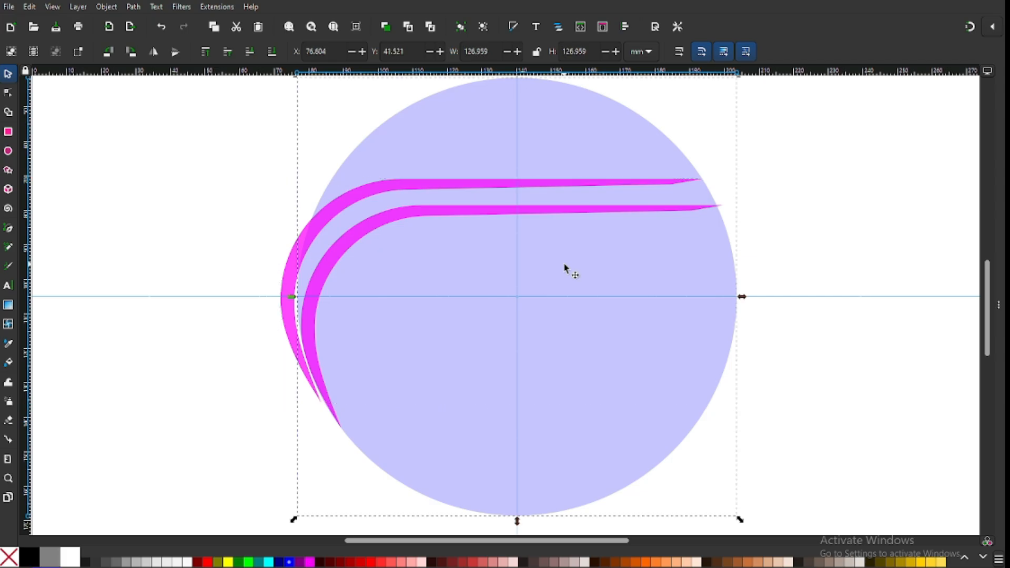
right_click(565, 265)
left_click(596, 321)
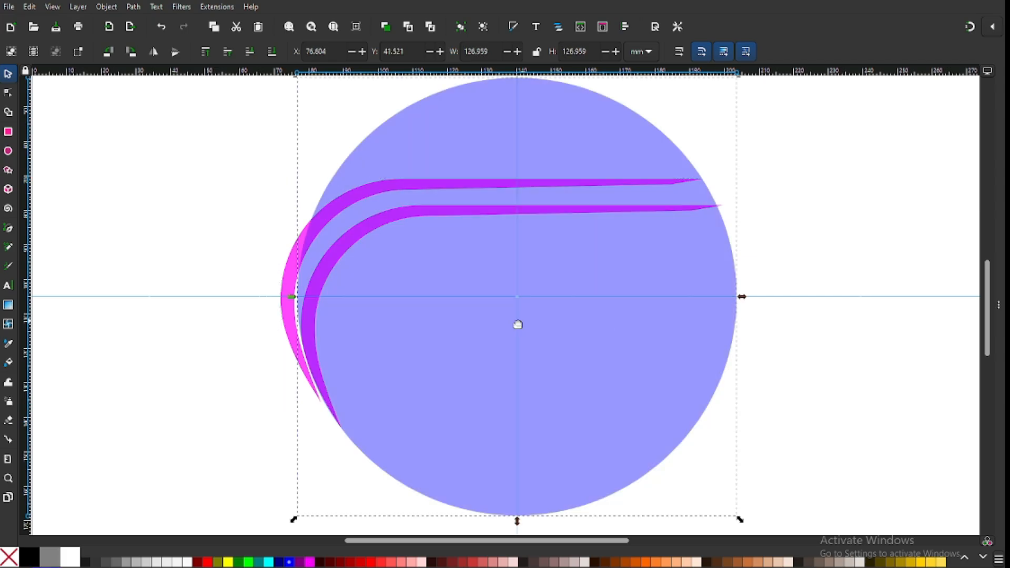
left_click(288, 288, "shift")
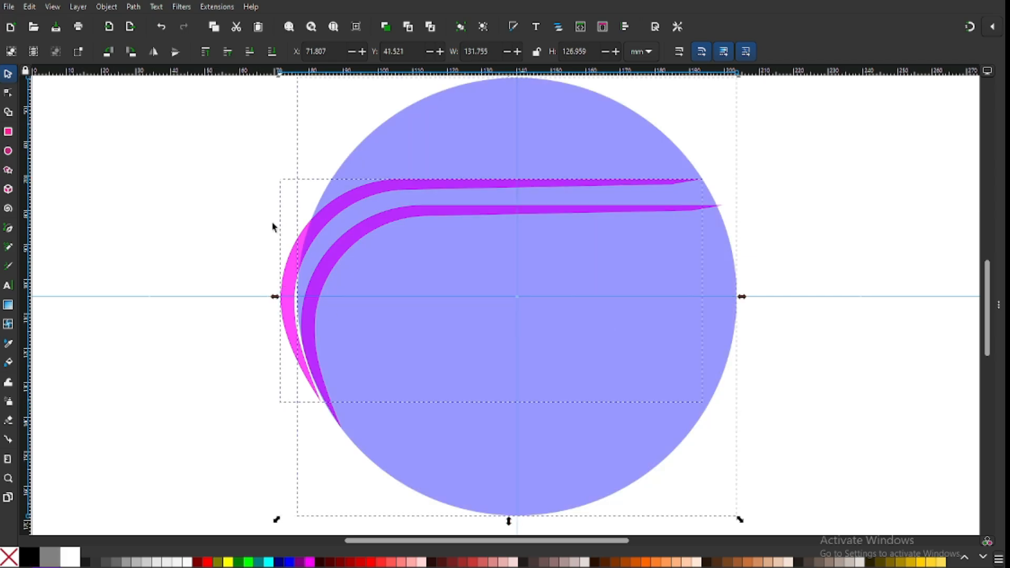
left_click(134, 7)
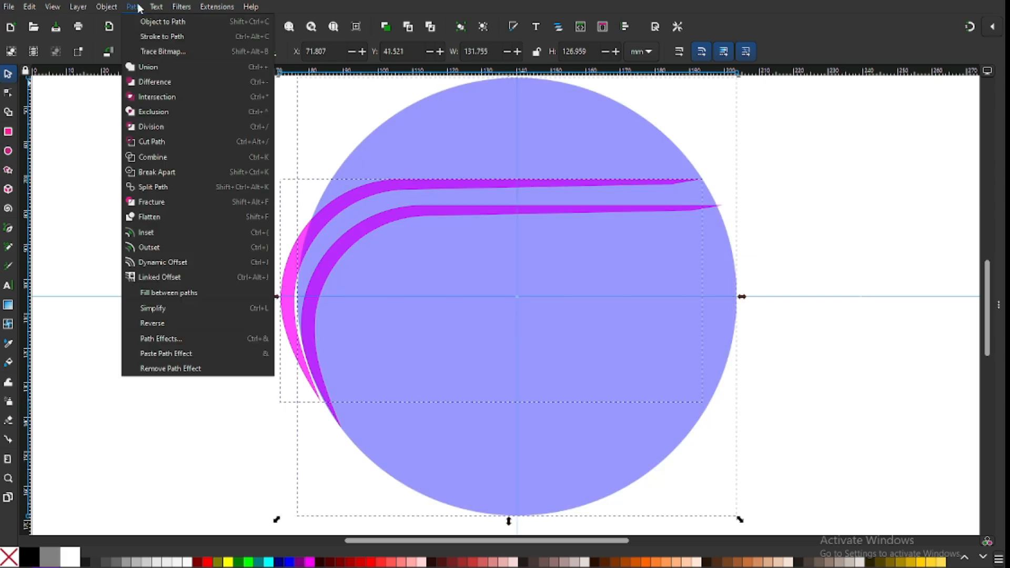
left_click(149, 98)
left_click(151, 117)
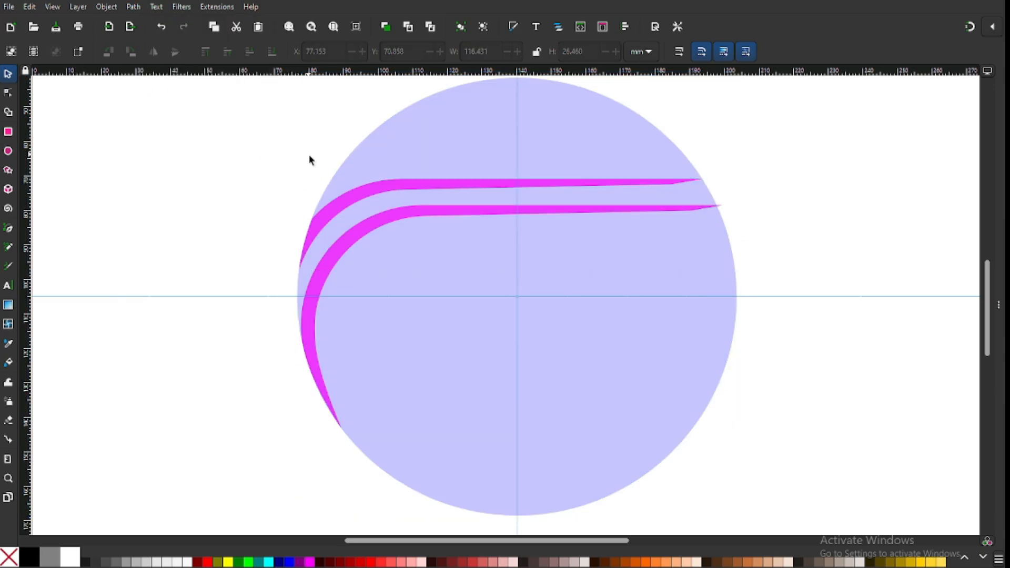
Step: Duplicate the trimmed band and move the copy up to about X 76.5, Y 62.0 mm
left_click(374, 197)
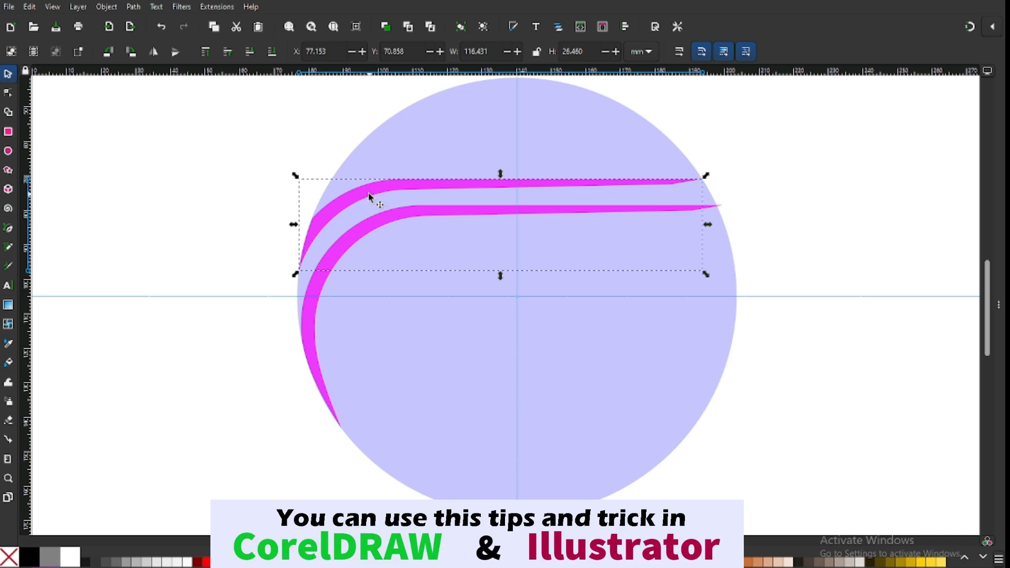
right_click(374, 199)
left_click(414, 247)
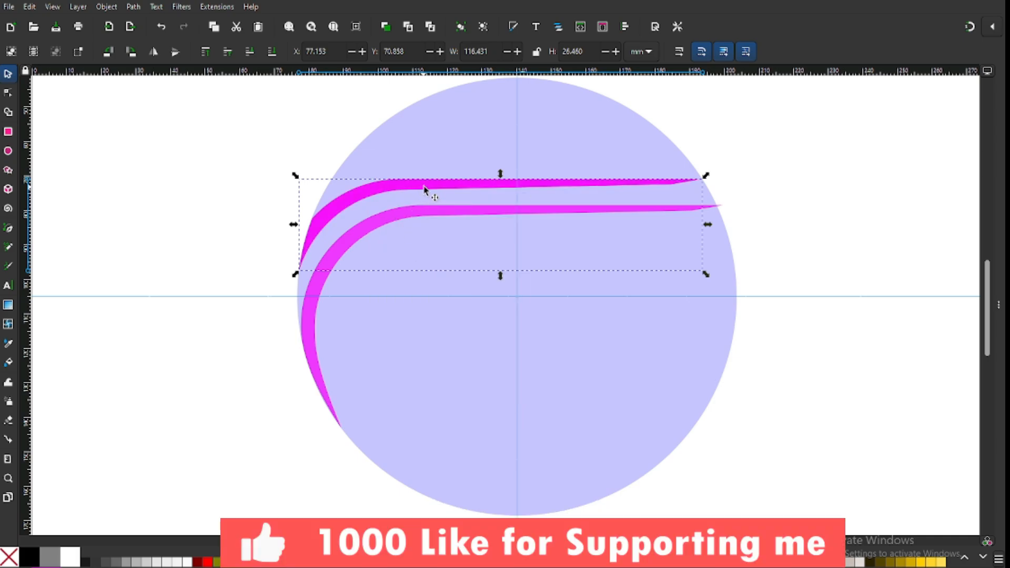
mouse_move(425, 184)
left_mouse_down()
mouse_move(437, 148)
mouse_move(423, 151)
left_mouse_up()
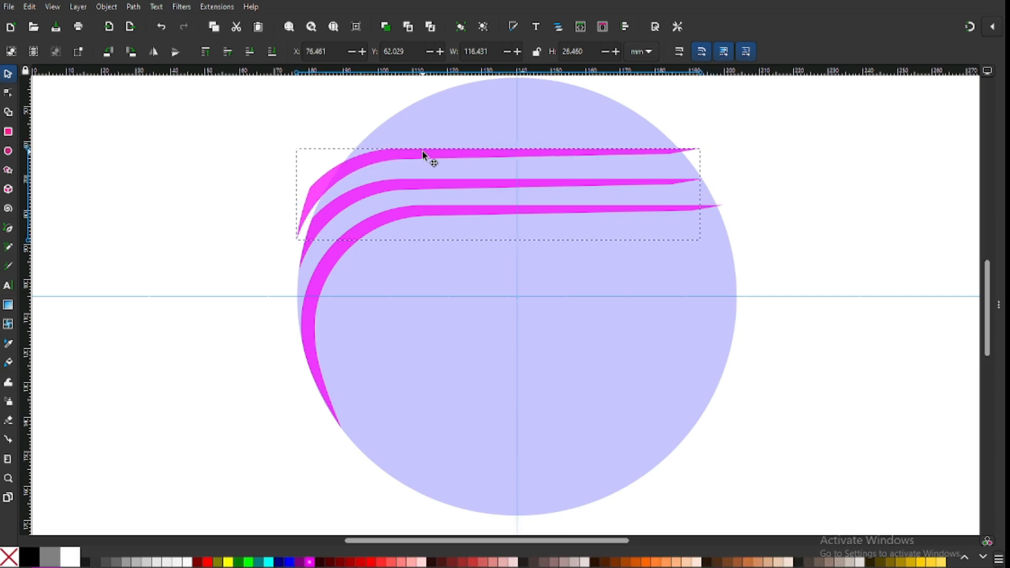
left_click_drag(422, 151, 423, 152)
Step: Duplicate the topmost band and move the copy above it as a fourth band, shifted slightly right
right_click(377, 163)
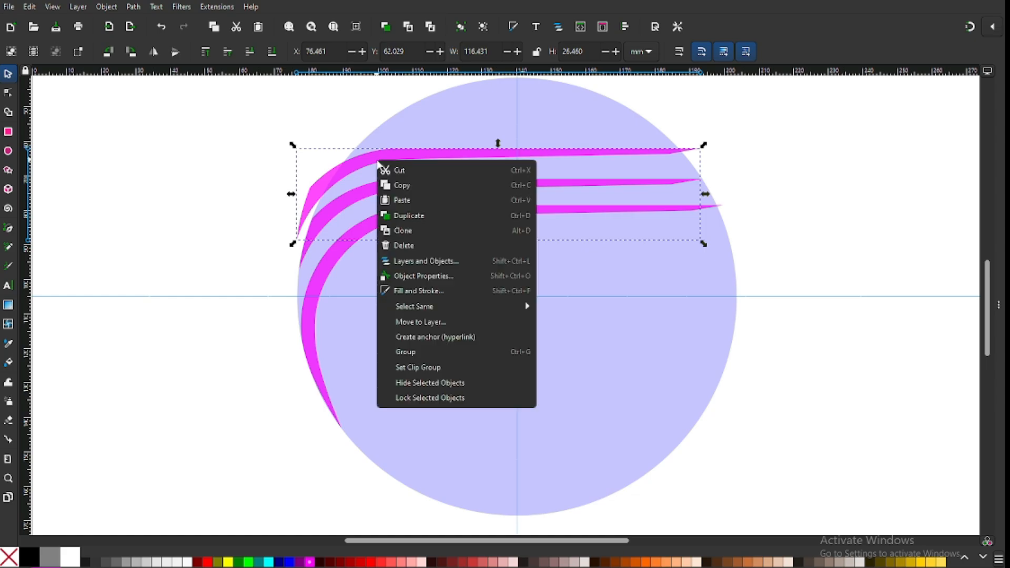
left_click(409, 215)
left_click_drag(390, 155, 396, 119)
Step: Duplicate the circle and intersect the copy with the third magenta band from the bottom to trim it to the circle's edge
left_click(419, 248)
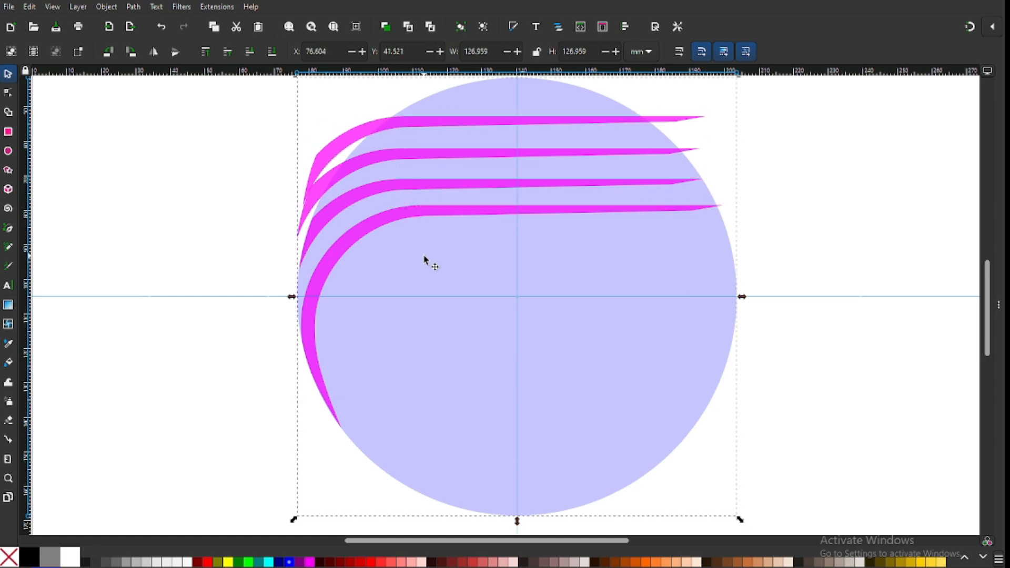
key("ctrl+d")
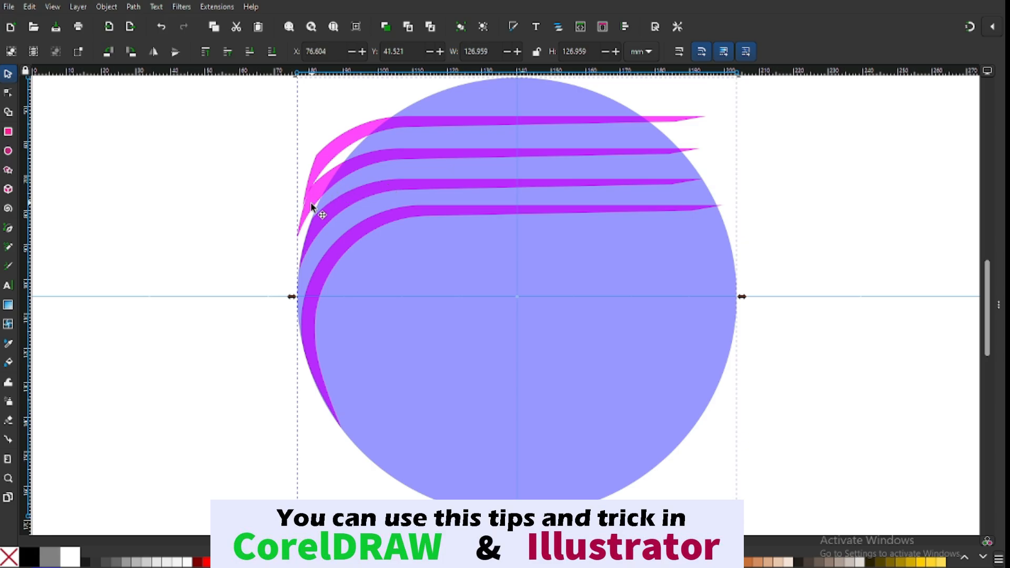
left_click(699, 154, "shift")
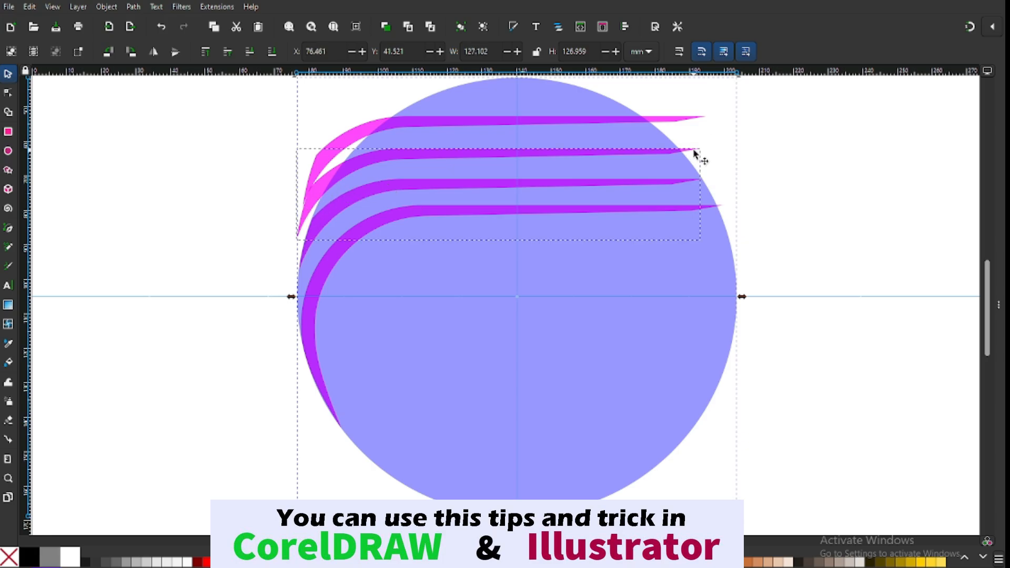
left_click(133, 6)
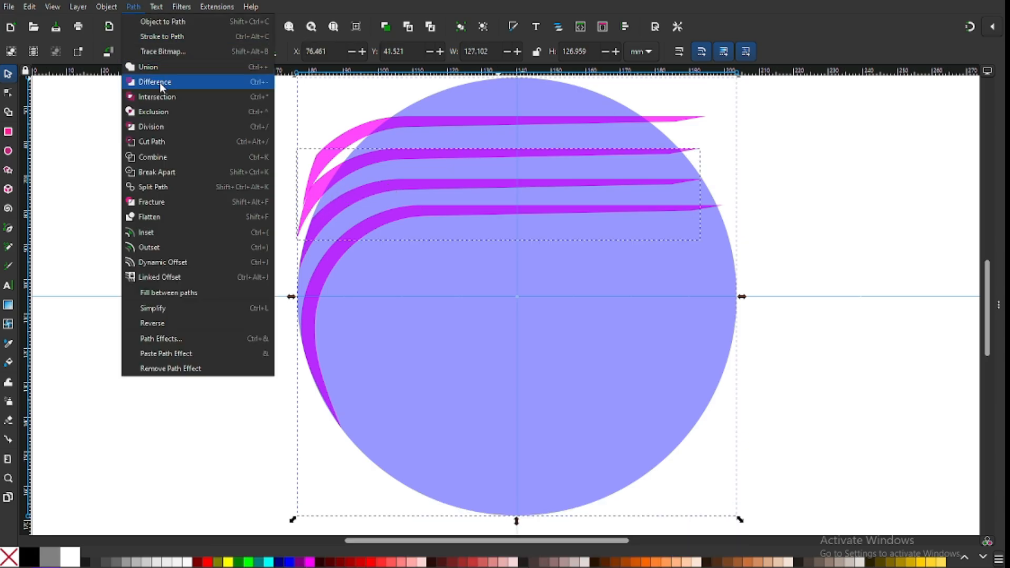
left_click(161, 97)
left_click(170, 120)
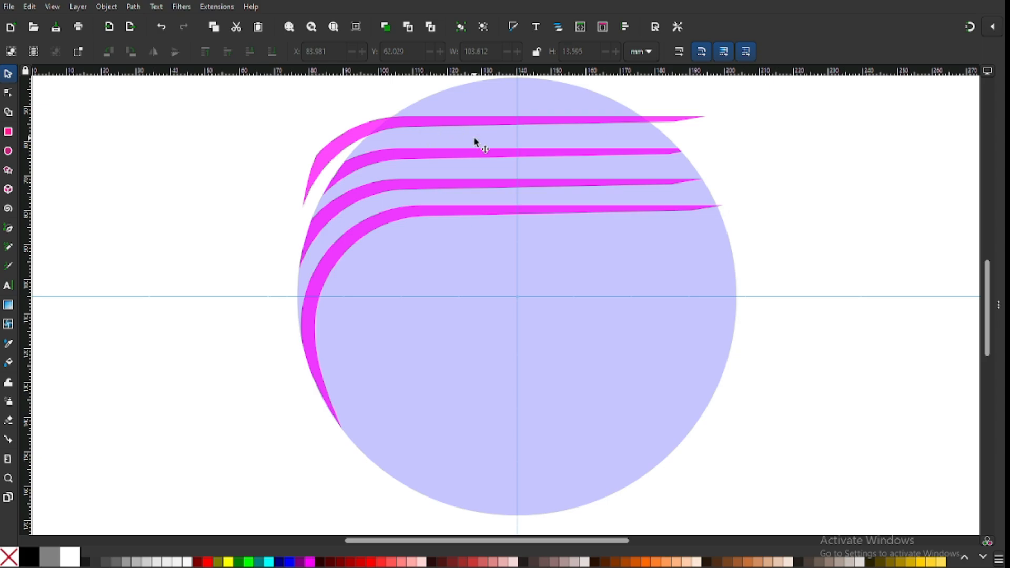
Step: Duplicate the circle again and intersect the copy with the topmost, fourth band to trim its overhanging ends
left_click(482, 282)
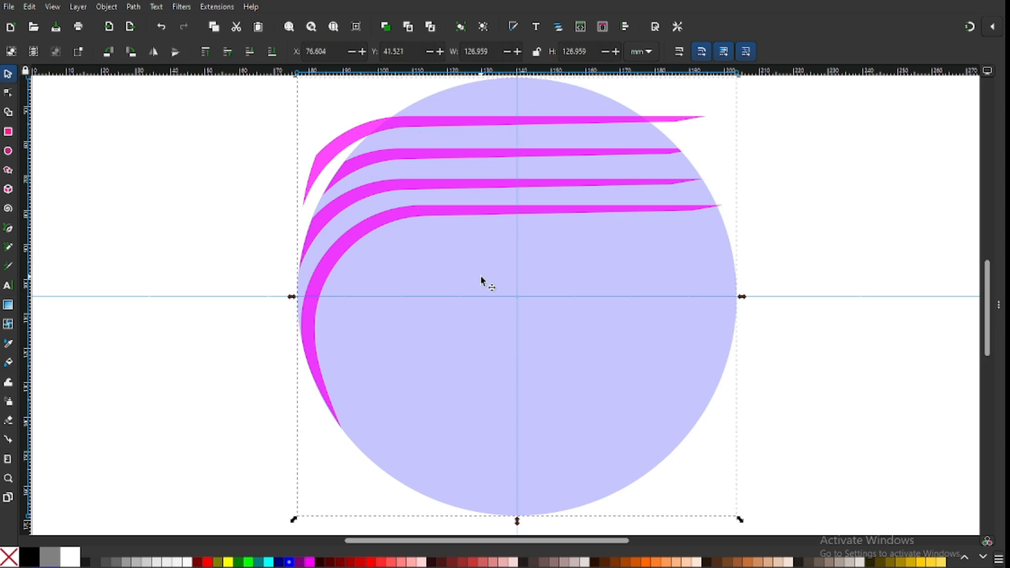
left_click(339, 145, "shift")
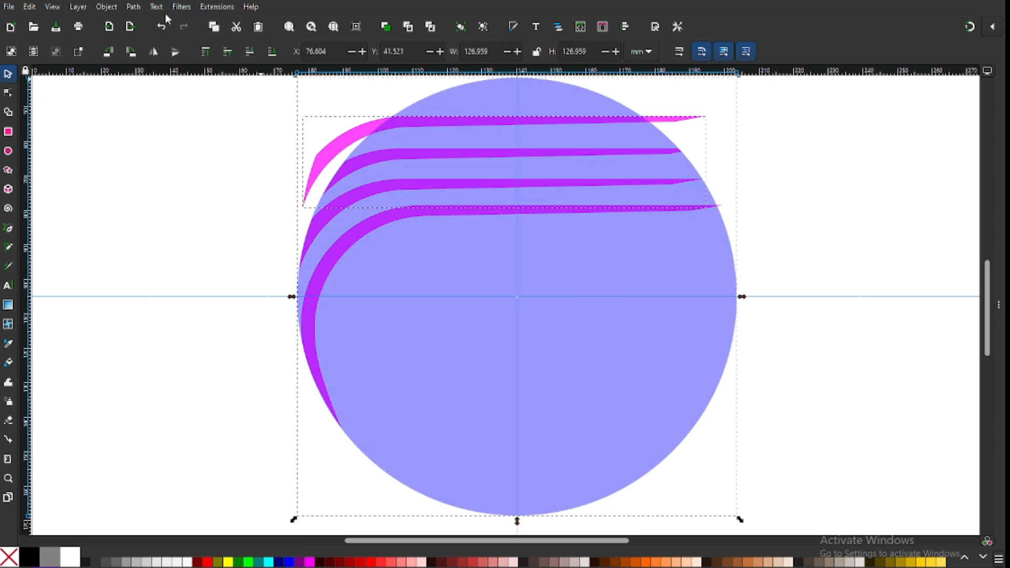
left_click(134, 6)
left_click(152, 98)
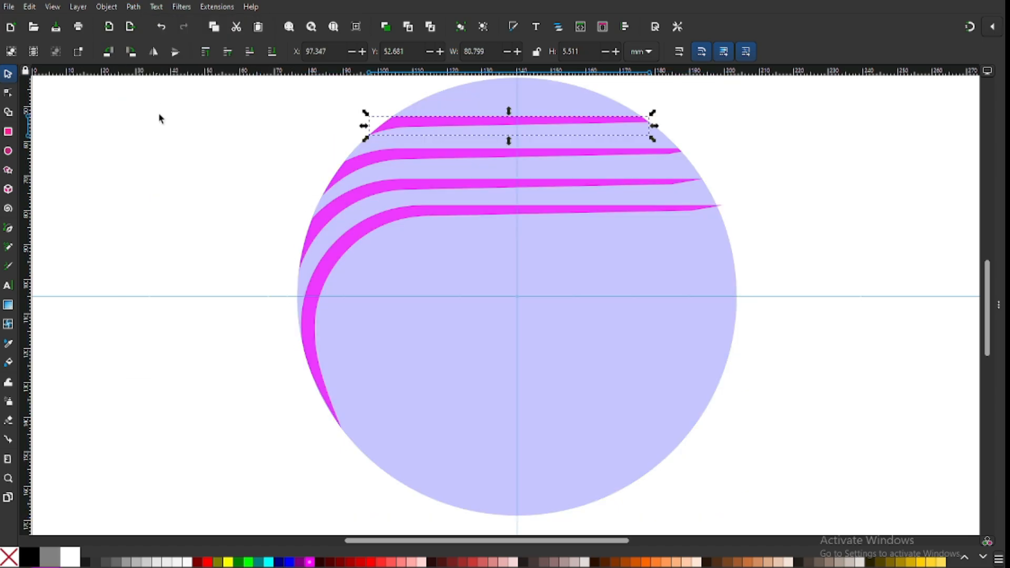
key("Escape")
Step: Duplicate the trimmed fourth band and move the copy up and slightly right to about Y 44.9 mm as a fifth band
left_click(557, 121)
key("ctrl+d")
left_click_drag(557, 119, 582, 98)
Step: Duplicate the circle and intersect the copy with the fifth band to trim it to the circle's edge
left_click(592, 343)
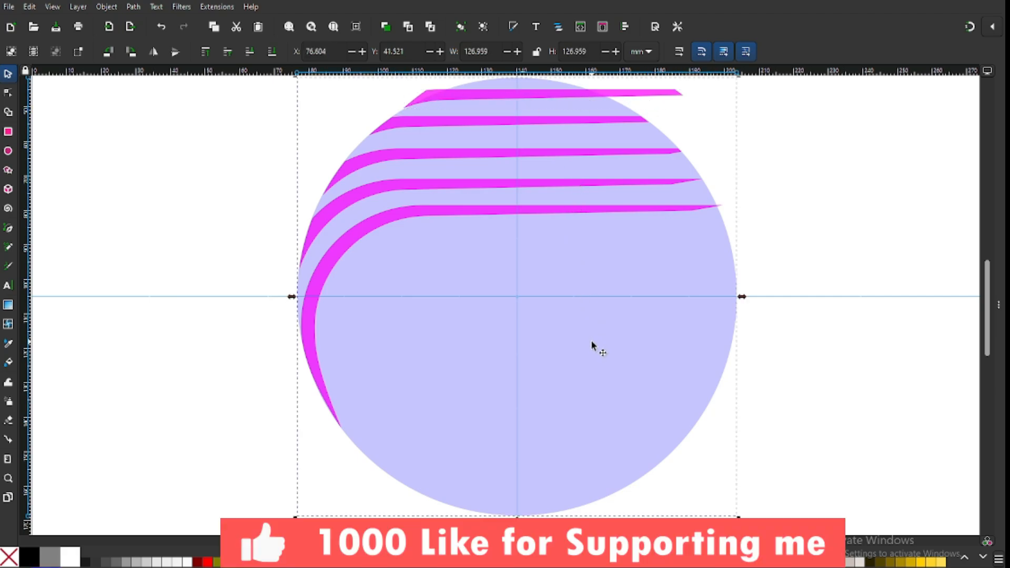
key("ctrl+d")
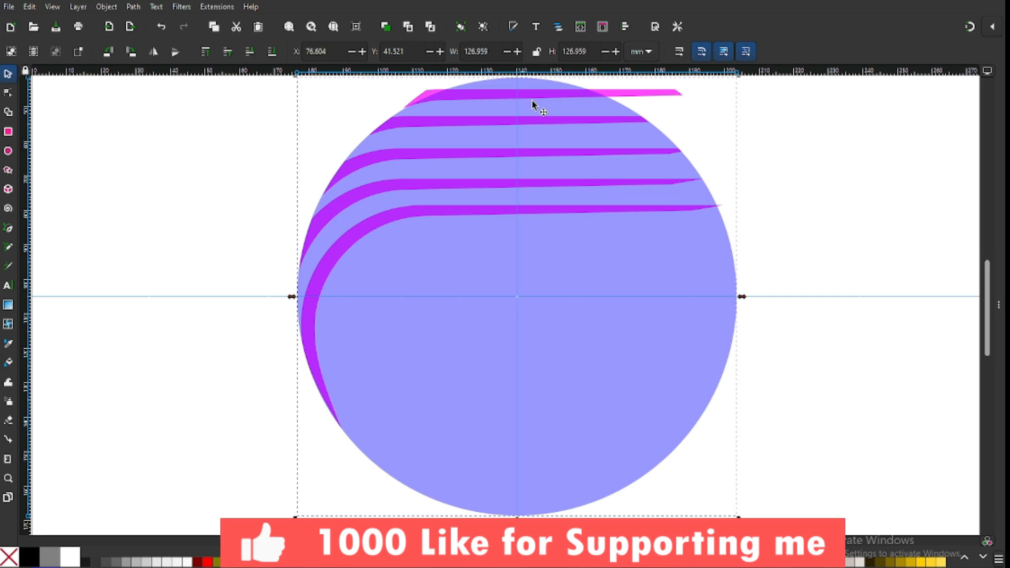
left_click(635, 95, "shift")
left_click(134, 7)
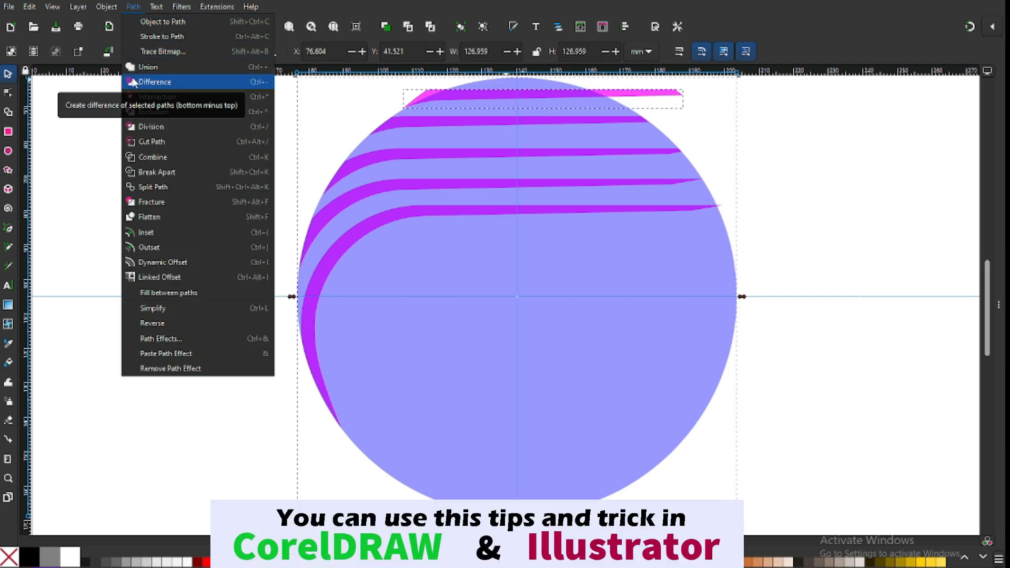
left_click(147, 98)
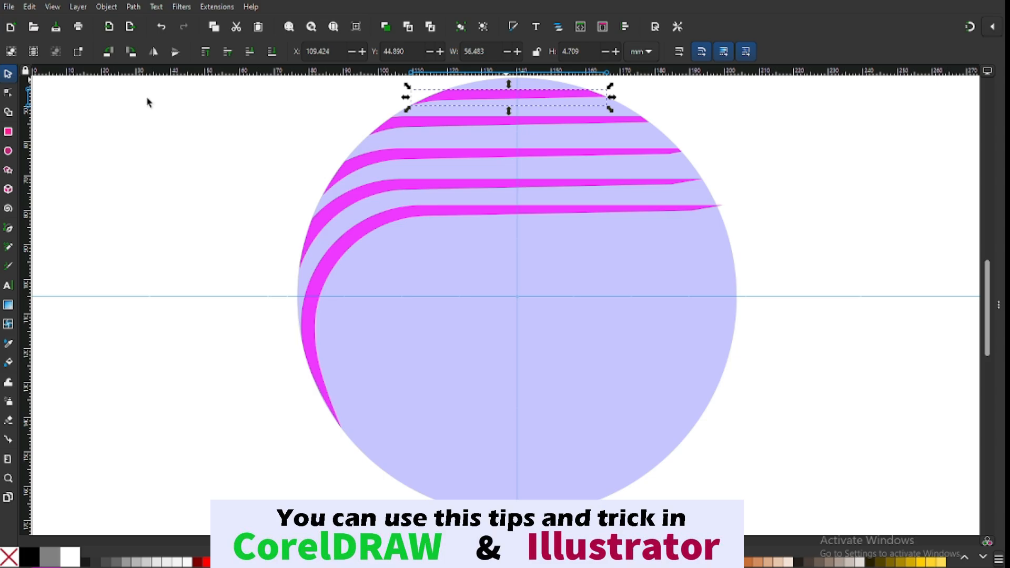
left_click(757, 143)
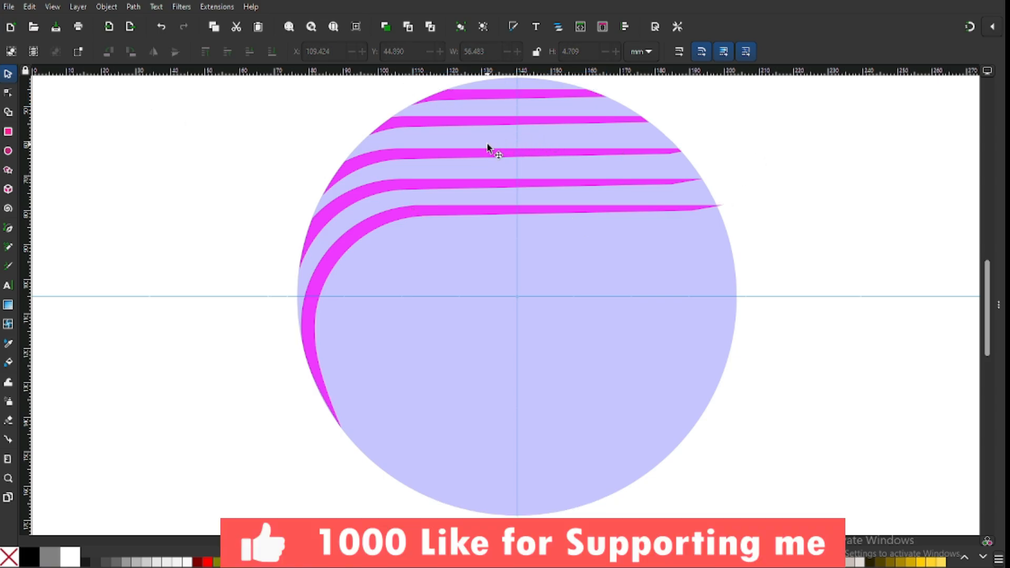
Step: Add the Corners effect to the sharp upper-left node of the second band from the bottom and round it into a smooth curve
key("z")
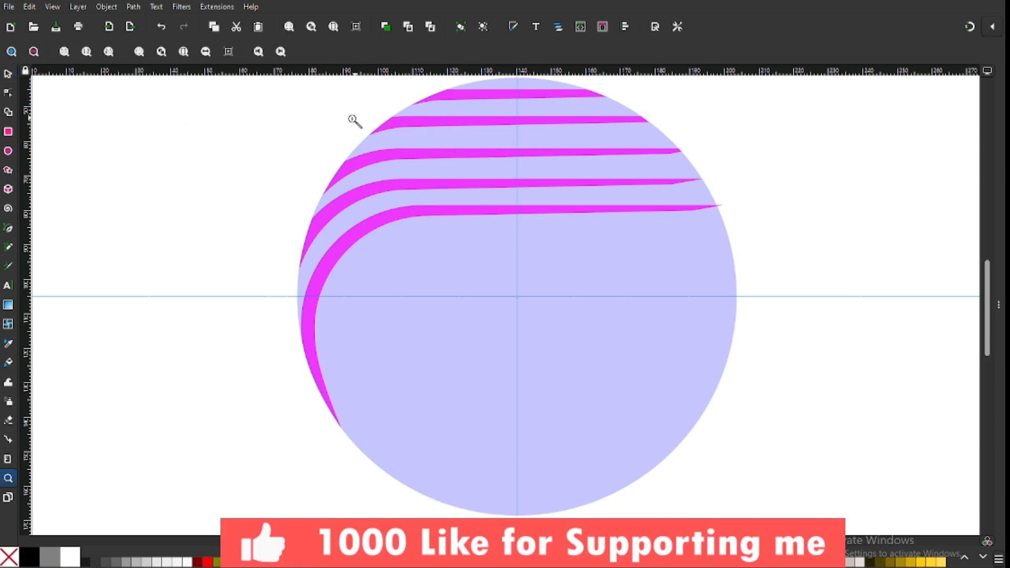
left_click_drag(250, 120, 495, 287)
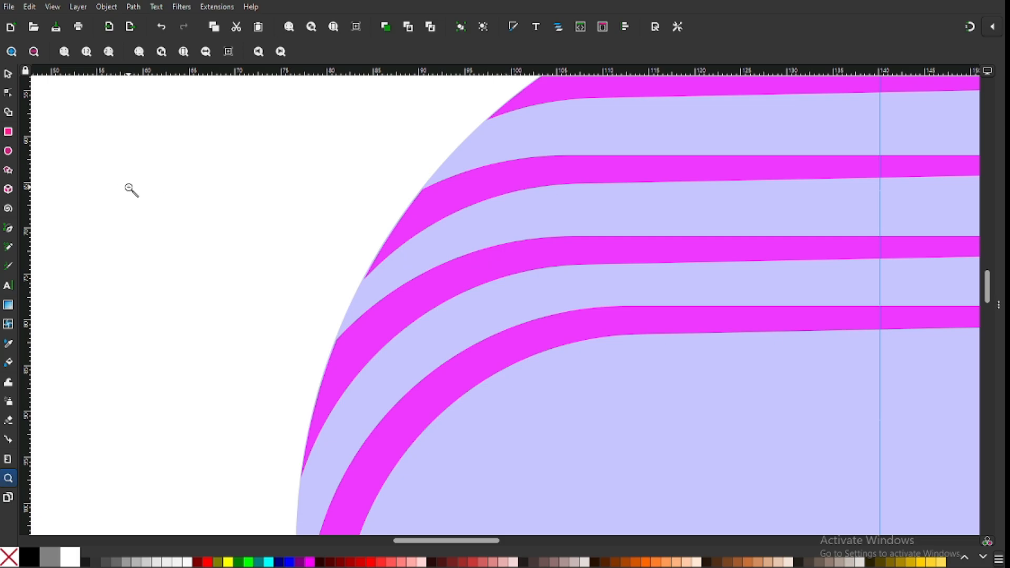
left_click(8, 93)
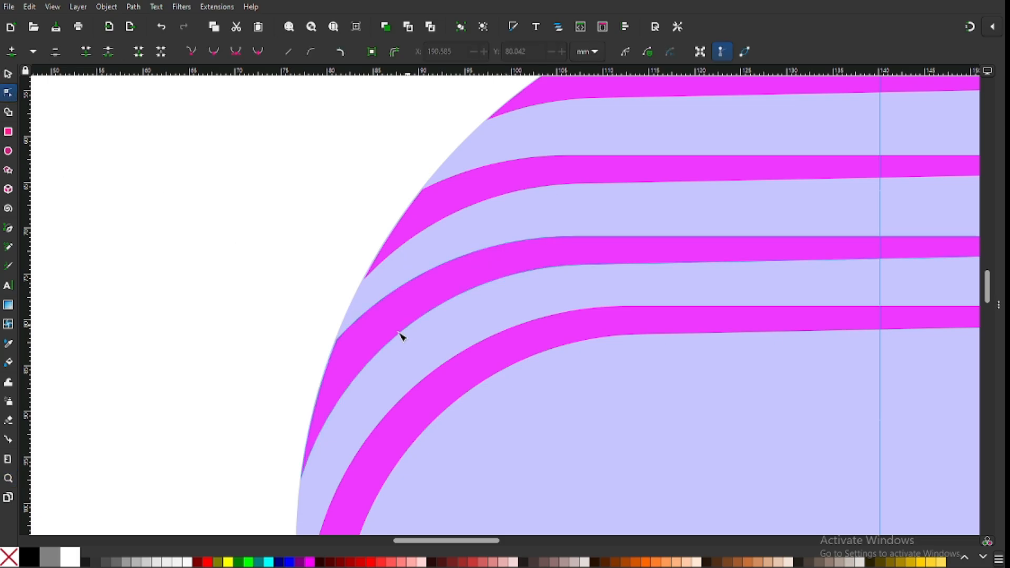
left_click(368, 343)
left_click(337, 340)
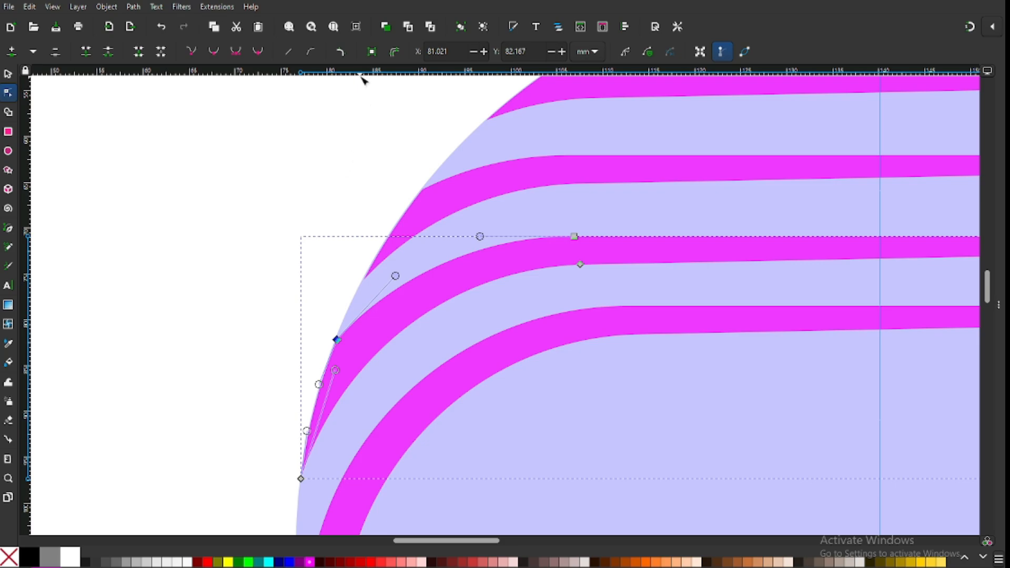
left_click(342, 52)
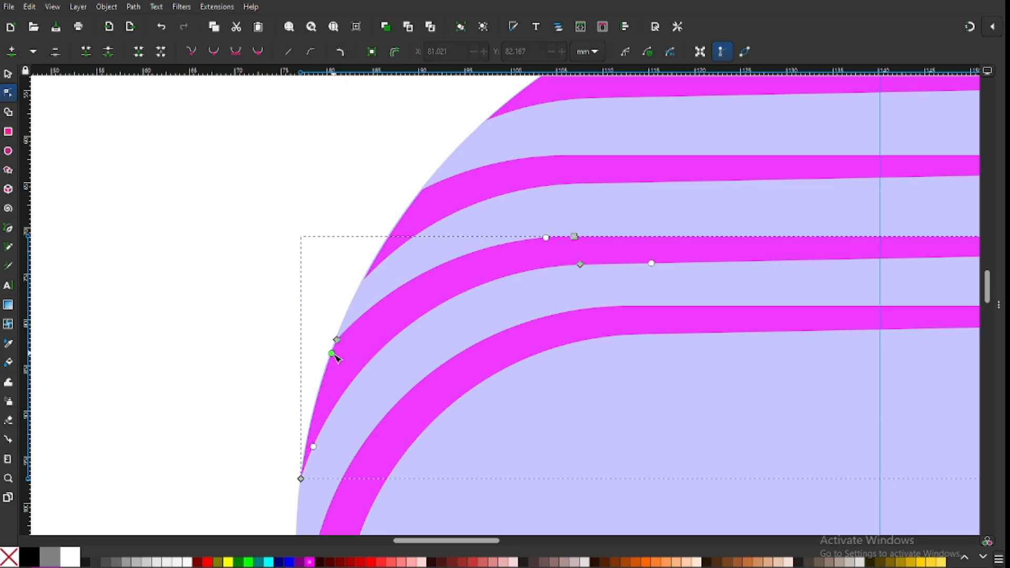
left_click_drag(332, 355, 258, 437)
Step: Add the Corners effect to the upper-left node of the third band from the bottom and round that corner
left_click(440, 207)
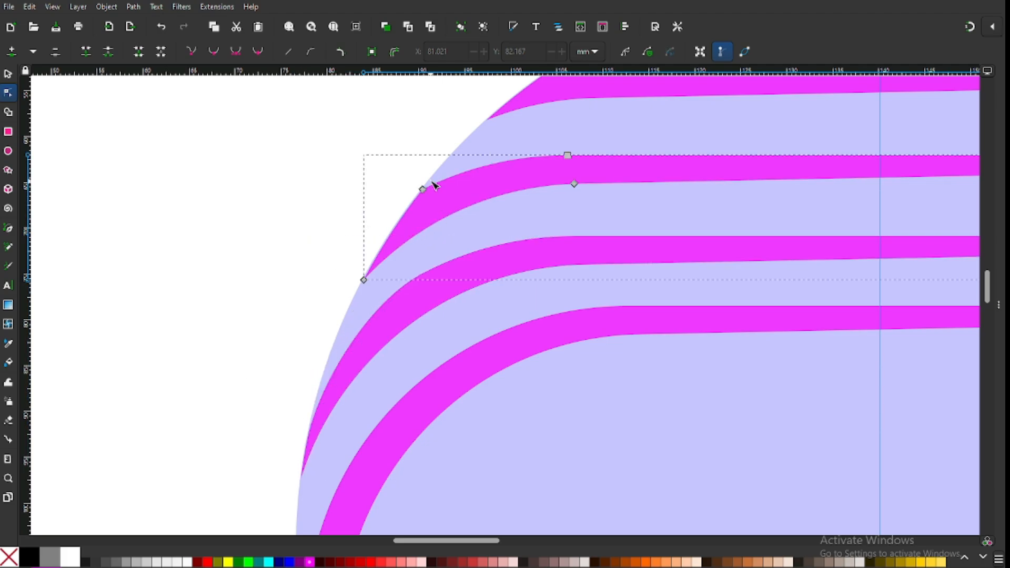
left_click_drag(404, 169, 446, 210)
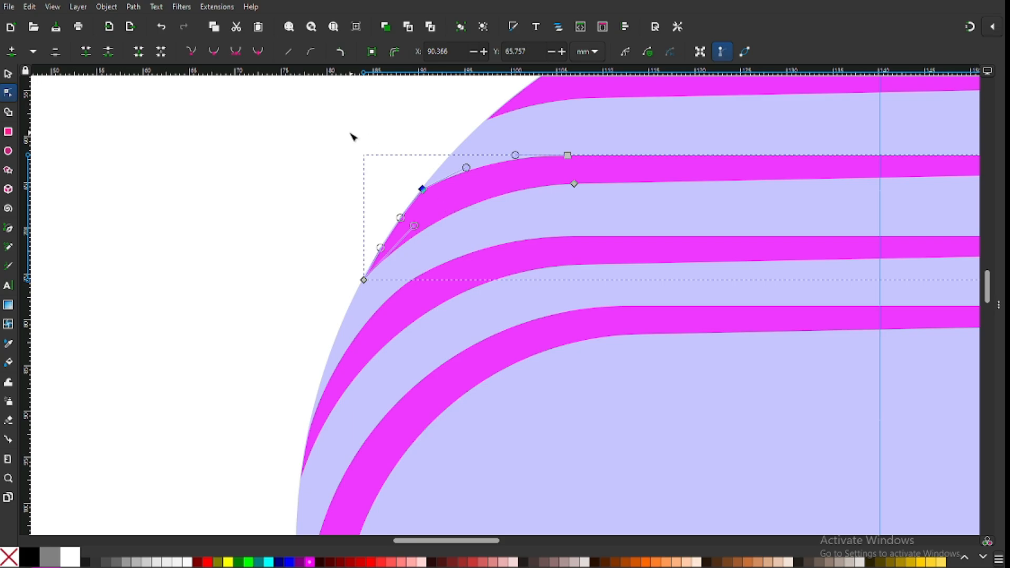
left_click(342, 53)
left_click_drag(419, 203, 350, 245)
left_click(281, 299)
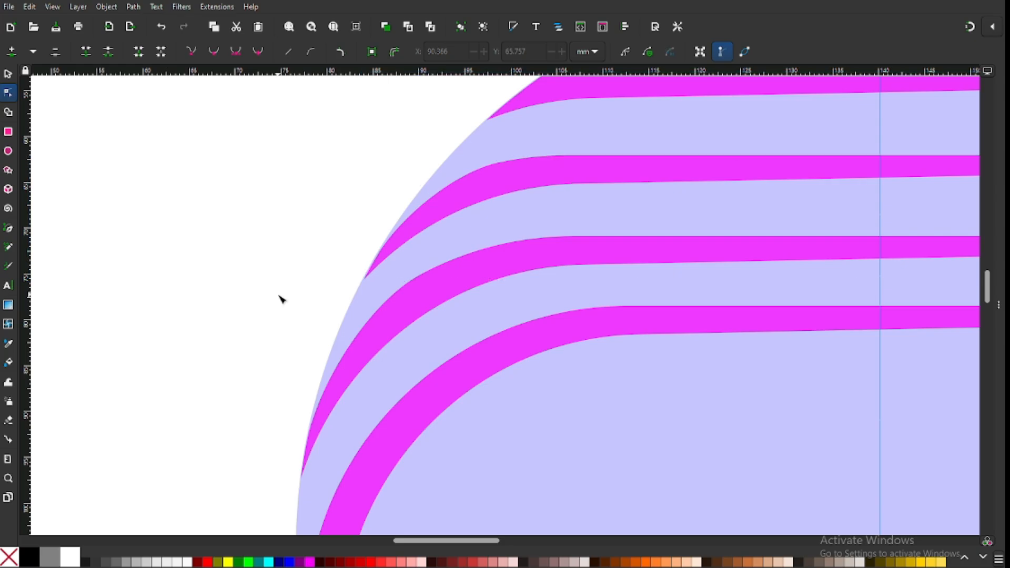
Step: Add the Corners effect to the upper-left node of the second band from the top and round it slightly
key("grave")
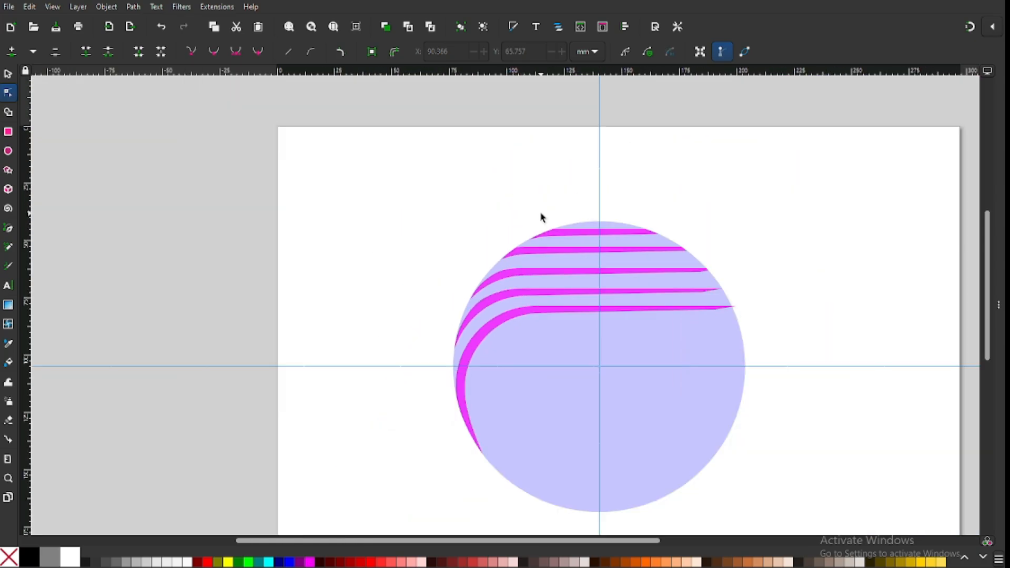
key("x")
left_click_drag(463, 187, 738, 312)
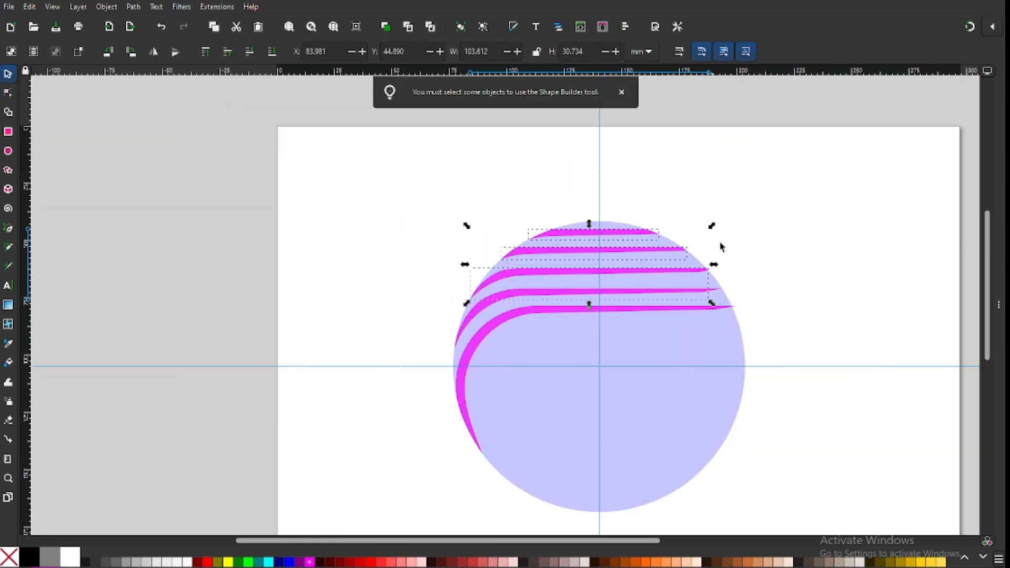
key("z")
left_click_drag(466, 201, 699, 300)
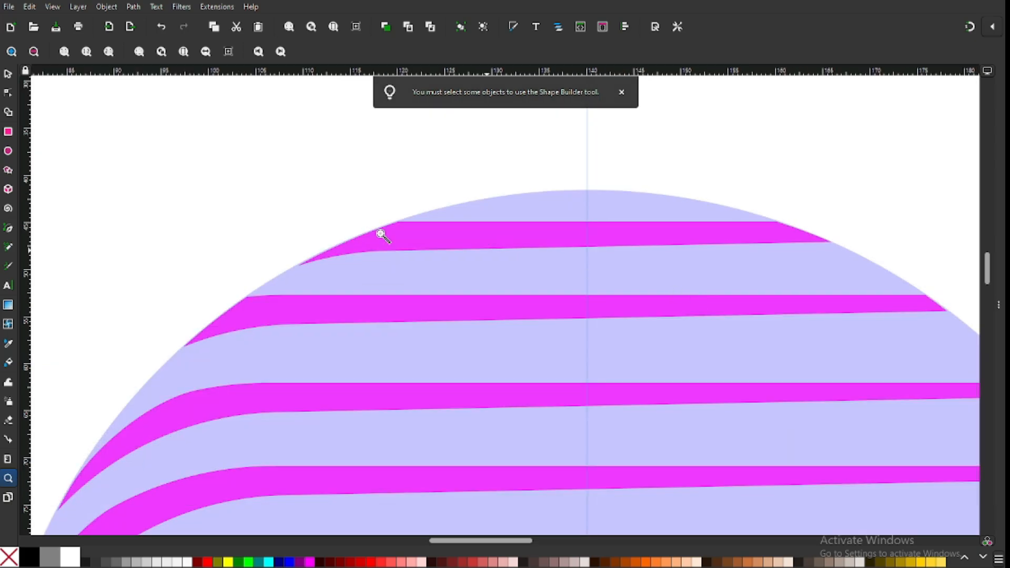
left_click(9, 93)
left_click(262, 320)
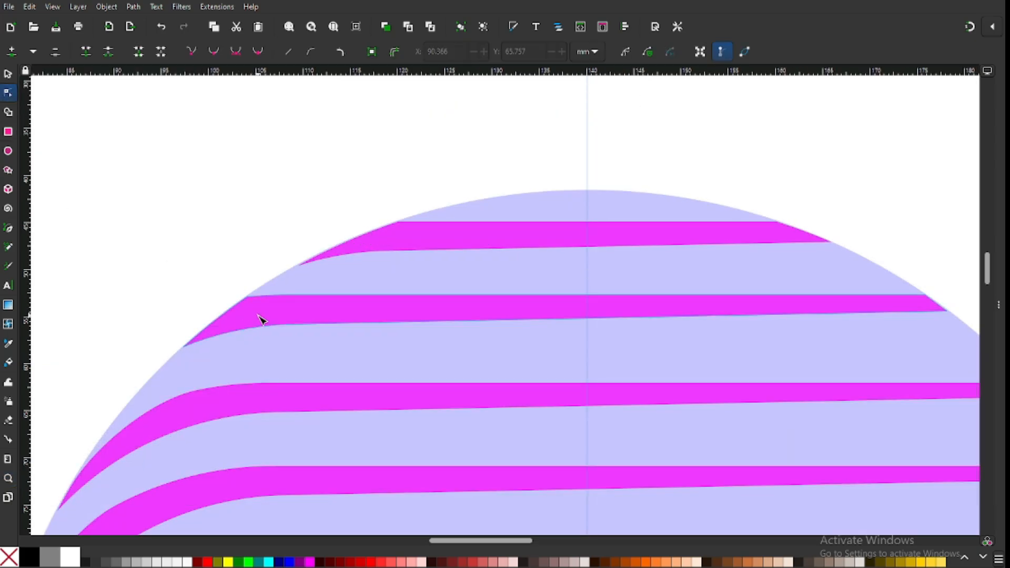
left_click(260, 316)
left_click_drag(230, 268, 262, 307)
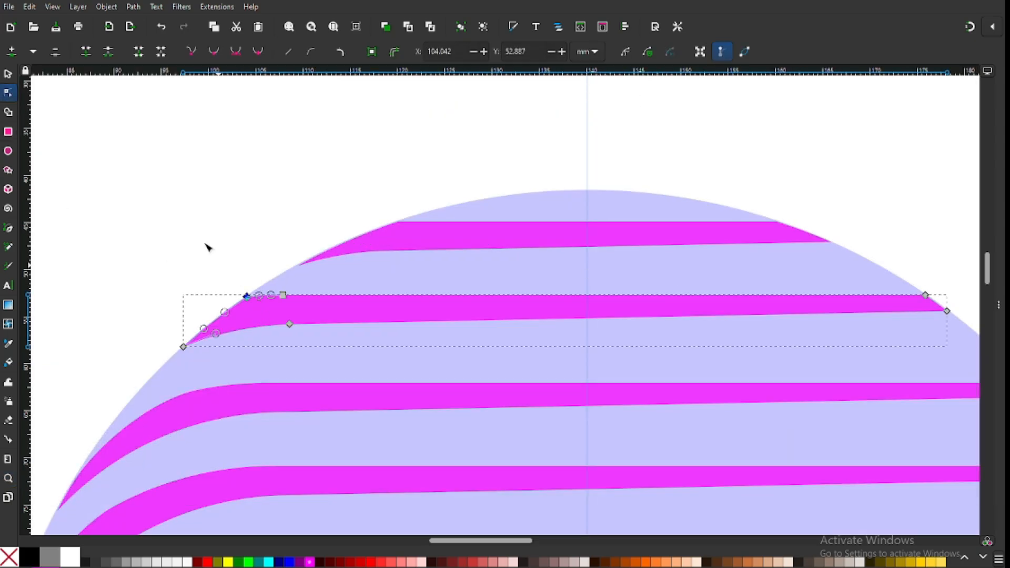
left_click(346, 52)
left_click_drag(238, 308, 215, 318)
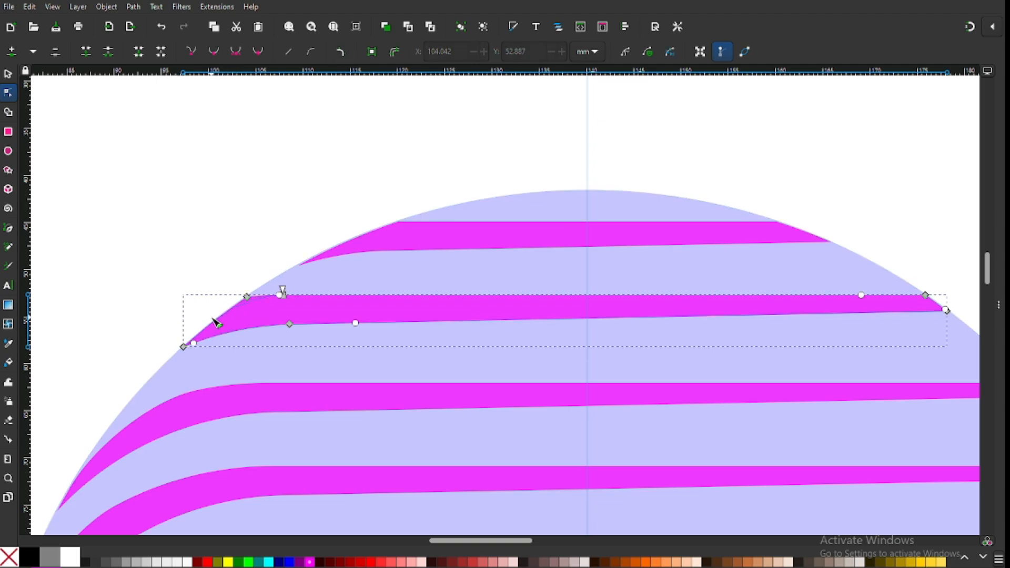
left_click(296, 223)
Step: Add the Corners effect to the topmost band's upper-left node and round it into a smooth curve
left_click(385, 239)
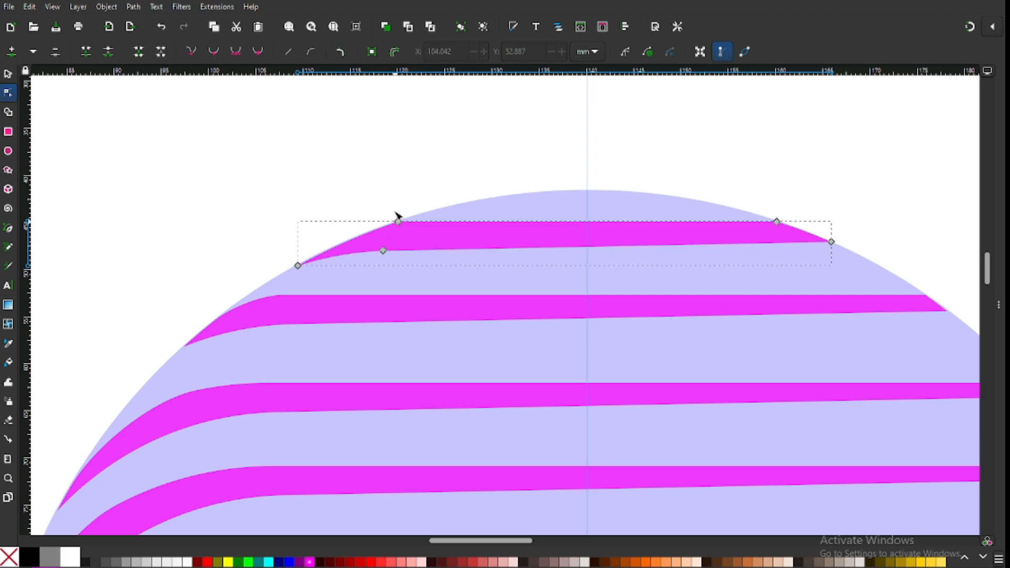
left_click(399, 221)
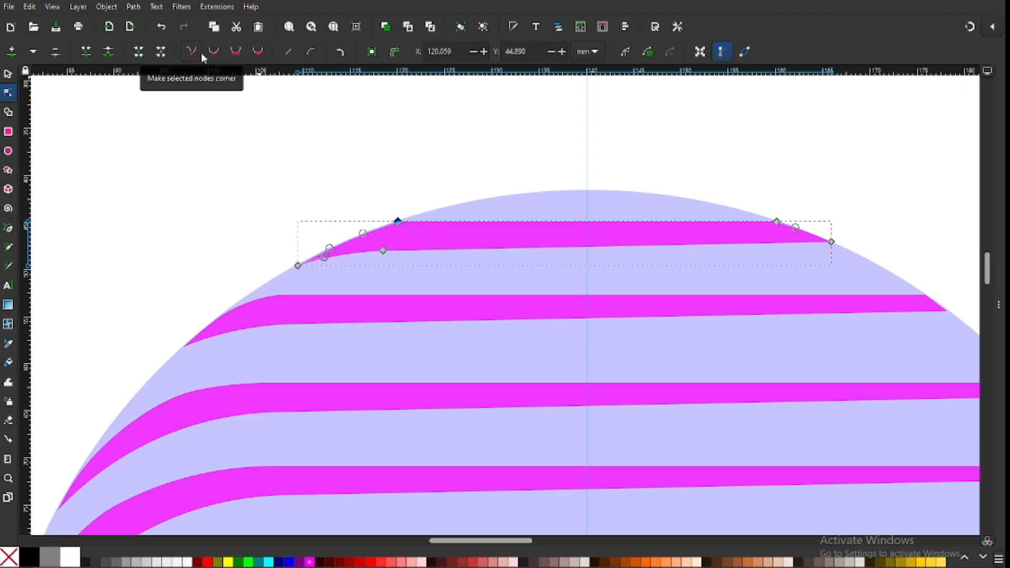
left_click(341, 51)
left_click_drag(390, 225, 345, 237)
left_click(353, 207)
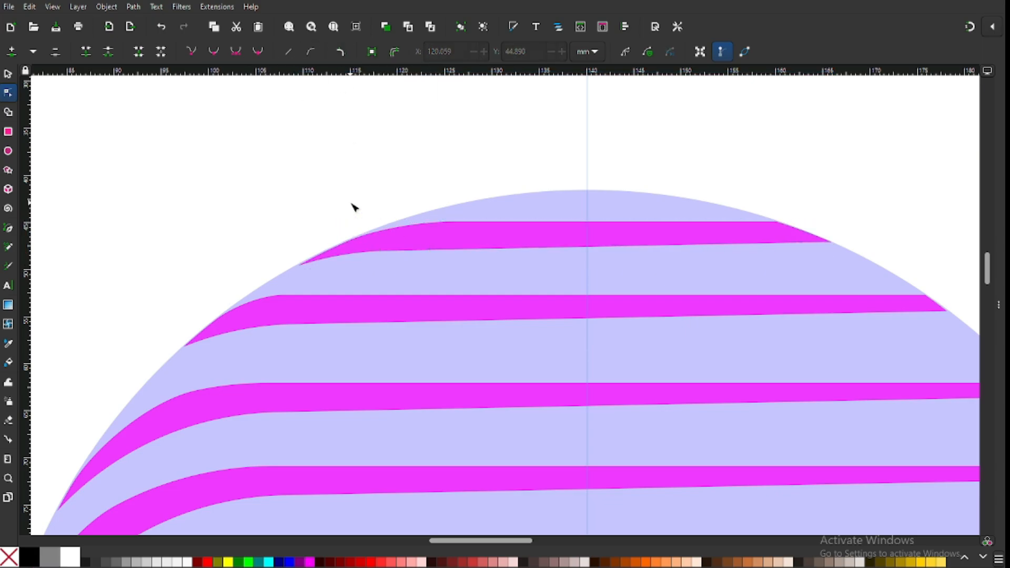
Step: Duplicate the large light-blue circle in place, over the five magenta bands
key("minus")
key("minus")
key("minus")
key("minus")
key("minus")
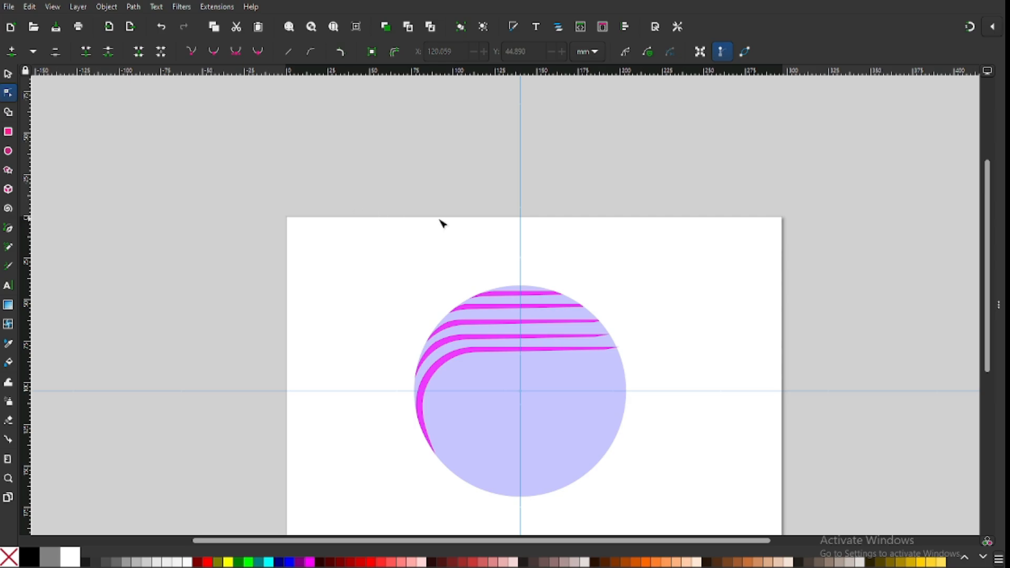
key("z")
left_click_drag(371, 241, 691, 499)
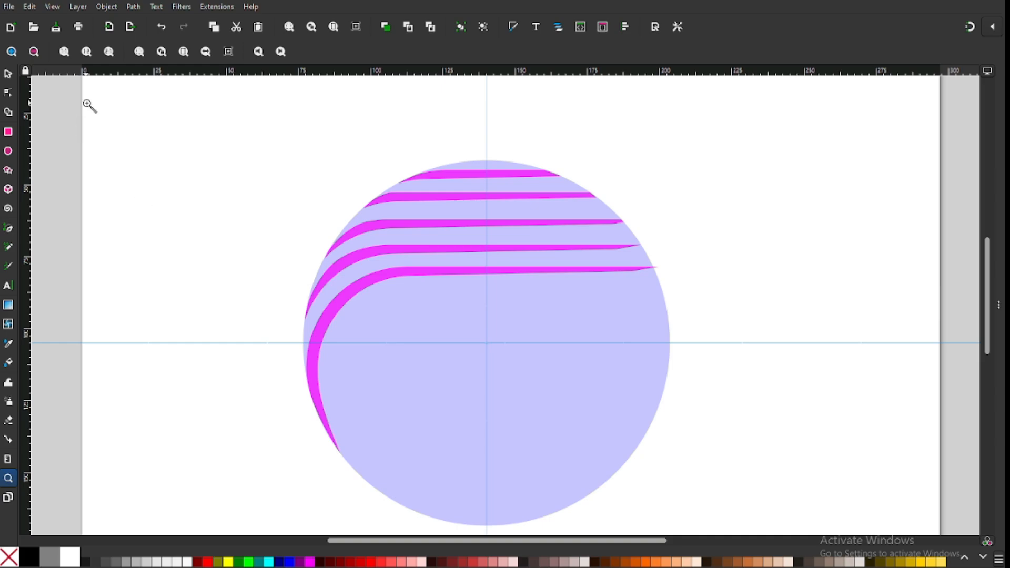
left_click(8, 73)
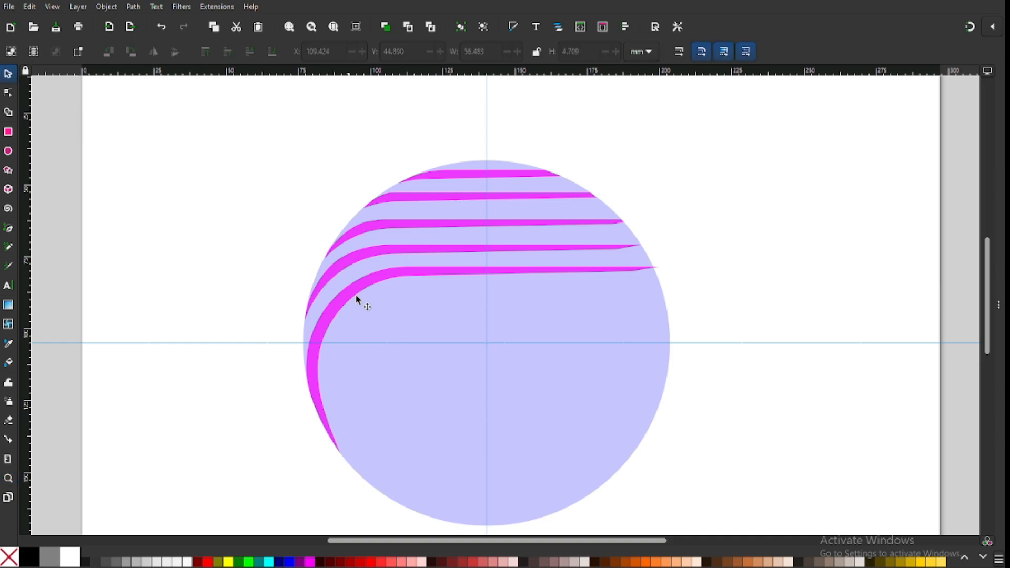
left_click(424, 318)
right_click(425, 315)
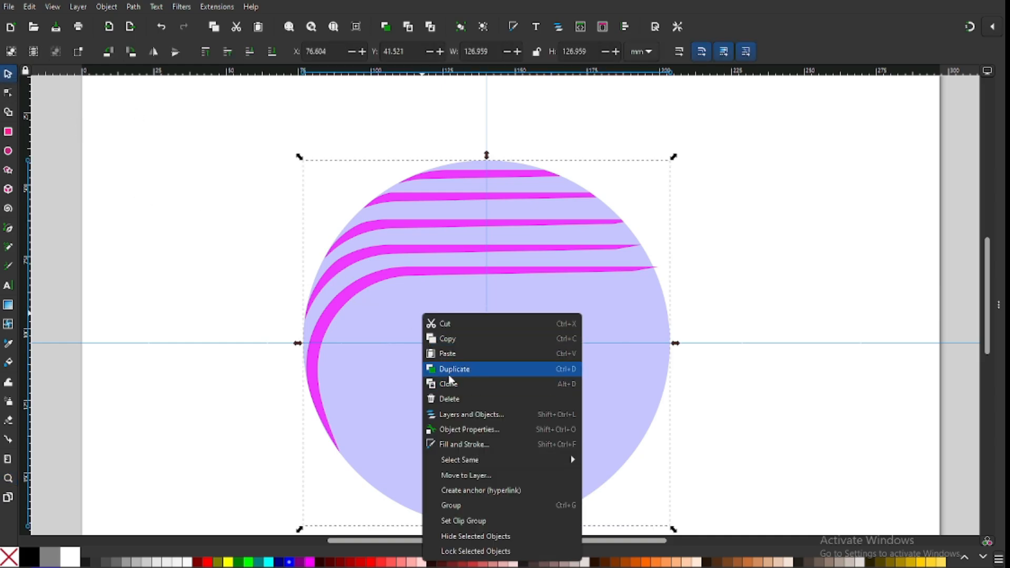
left_click(450, 373)
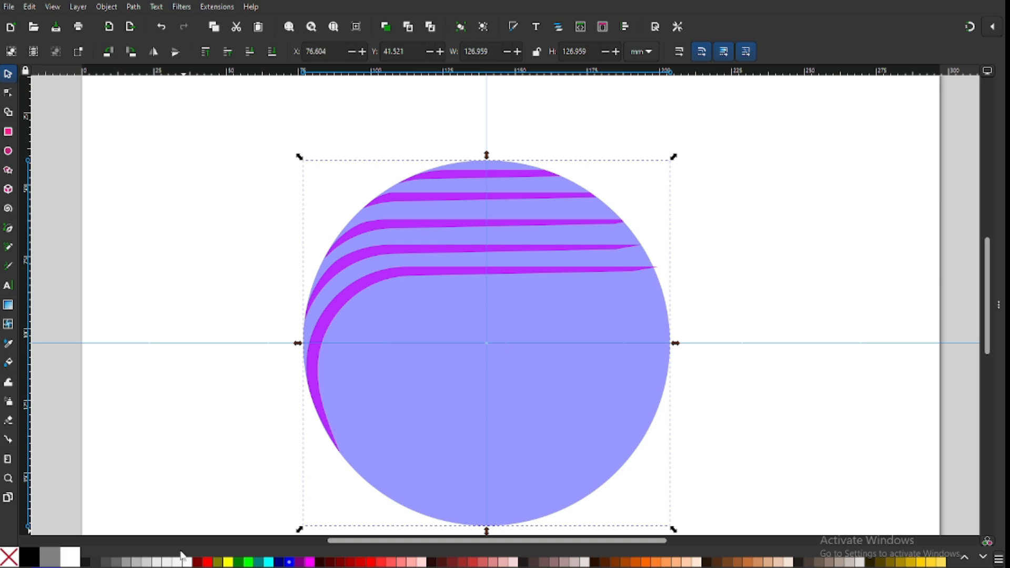
Step: Fill the duplicated circle with 40% Gray and lower it to the bottom, beneath the light-blue circle and the bands
left_click(126, 563)
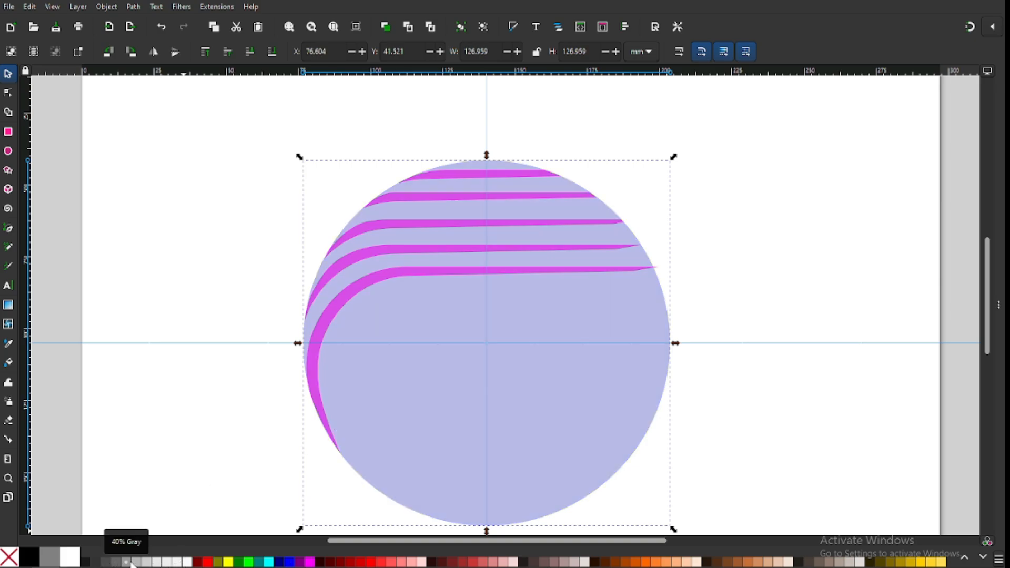
left_click(108, 7)
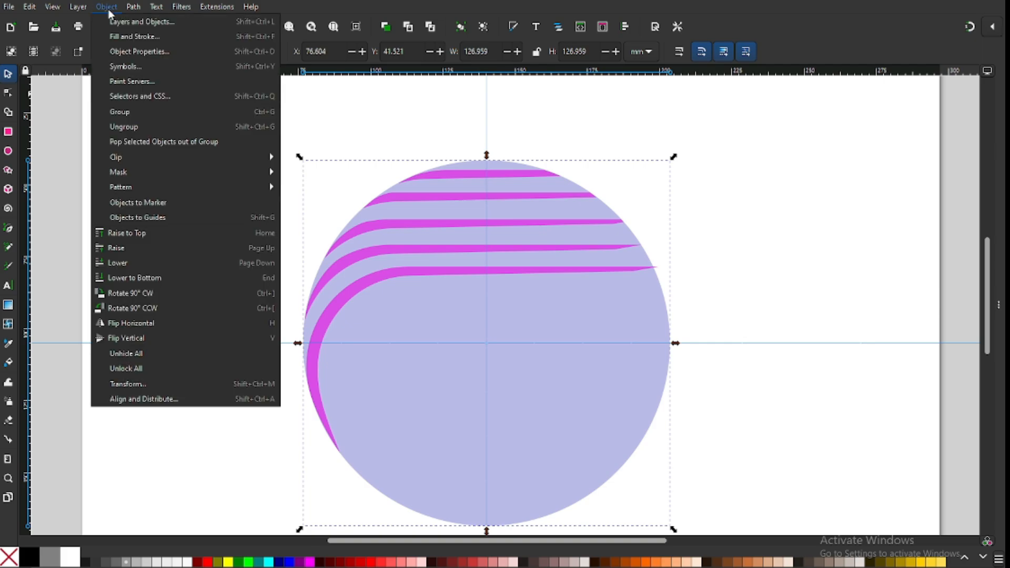
left_click(153, 278)
left_click(264, 253)
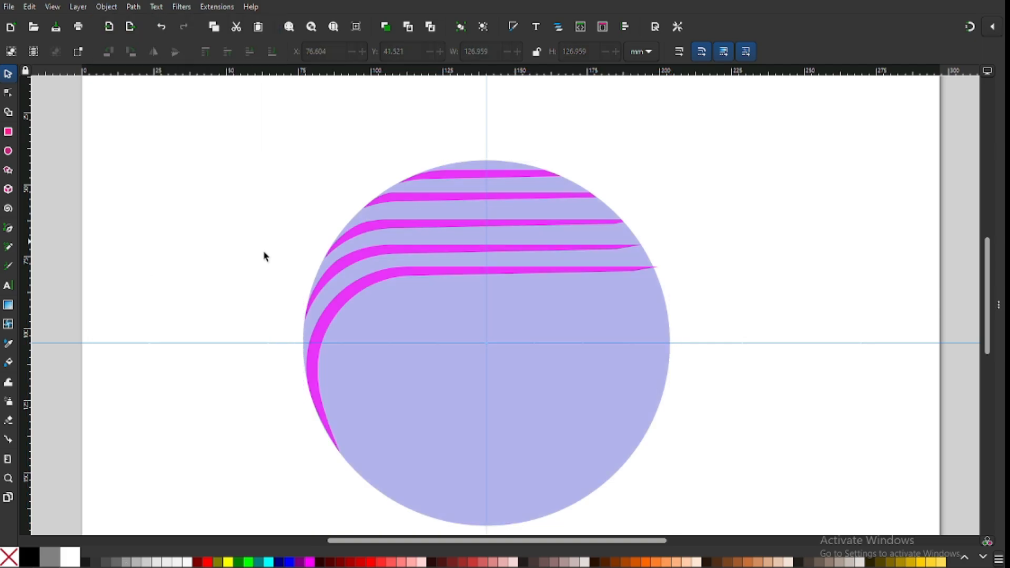
Step: Duplicate the lowest magenta band in place and fill the copy with blue
left_click(439, 307)
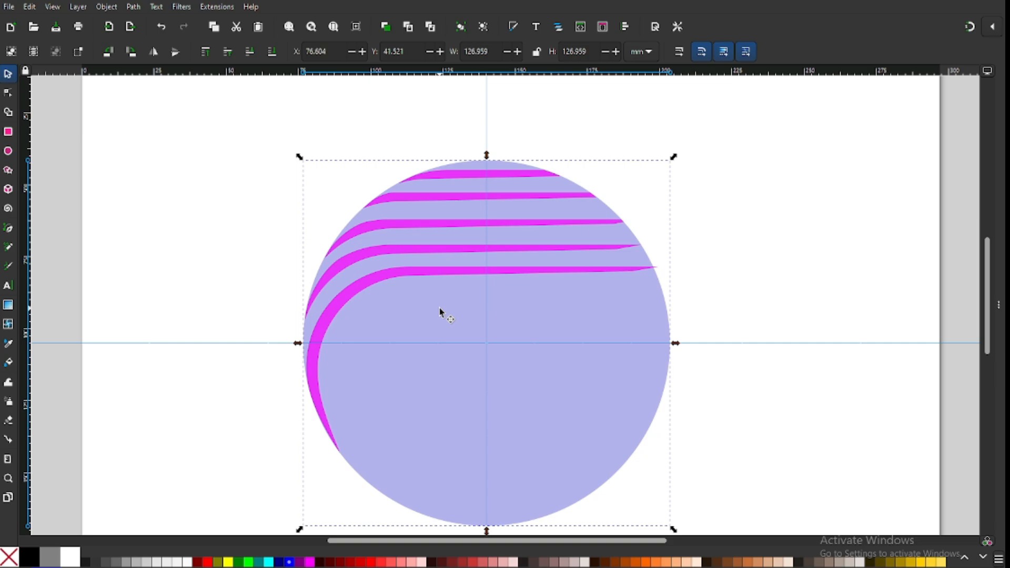
left_click(427, 276)
right_click(426, 274)
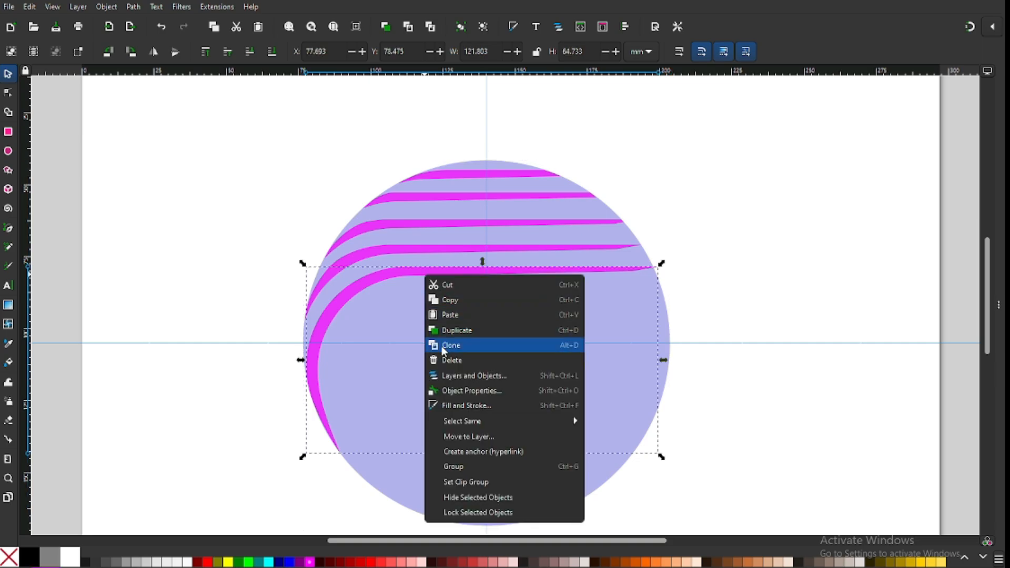
left_click(452, 332)
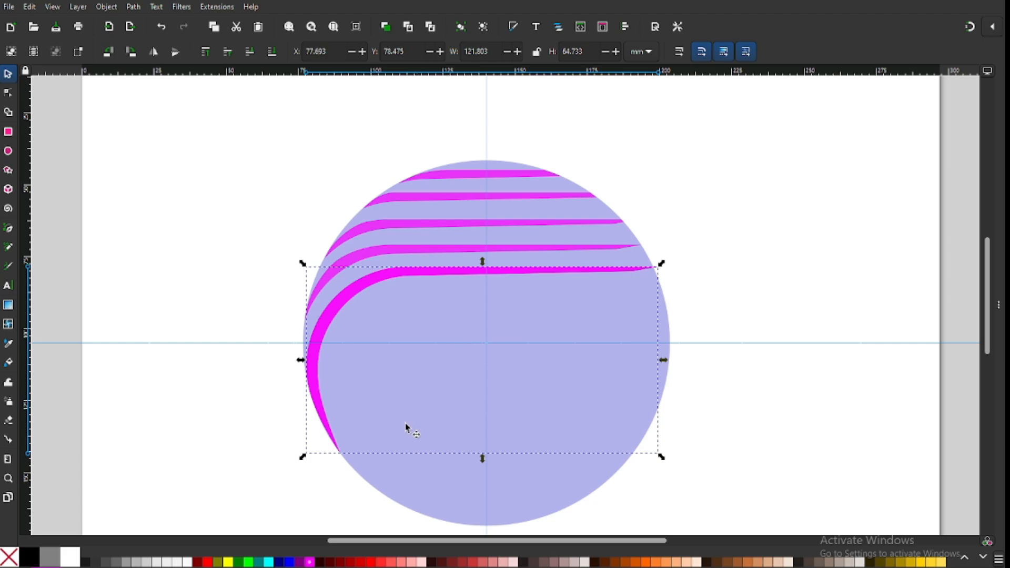
left_click(290, 562)
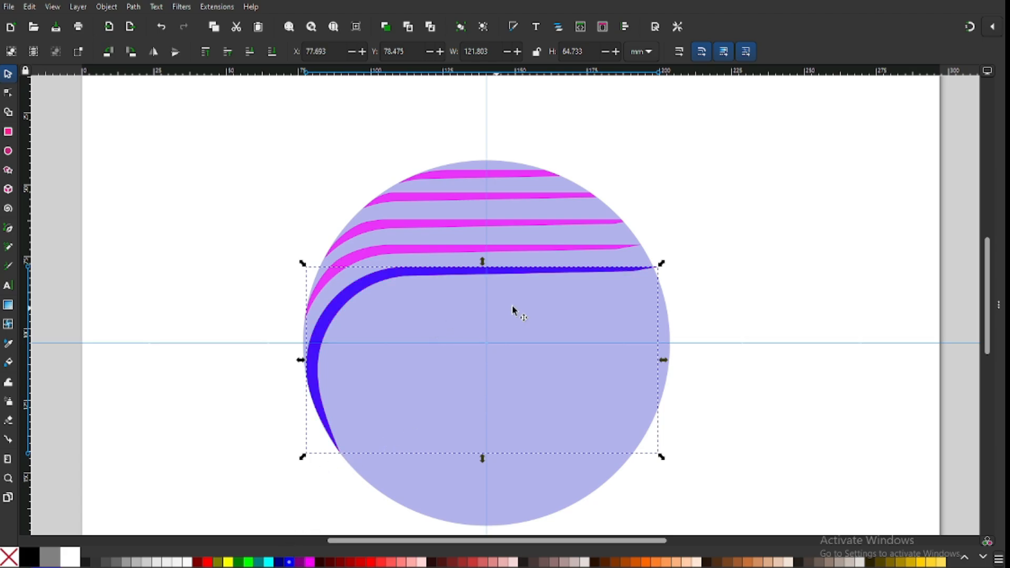
Step: Subtract the blue band copy from the light-blue circle with a Difference operation
left_click(568, 395, "shift")
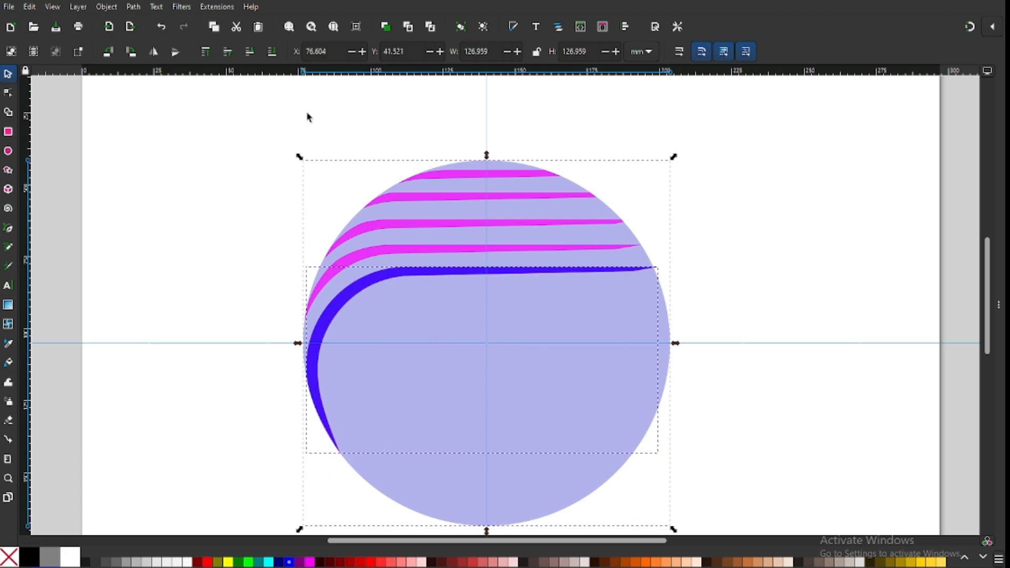
left_click(134, 7)
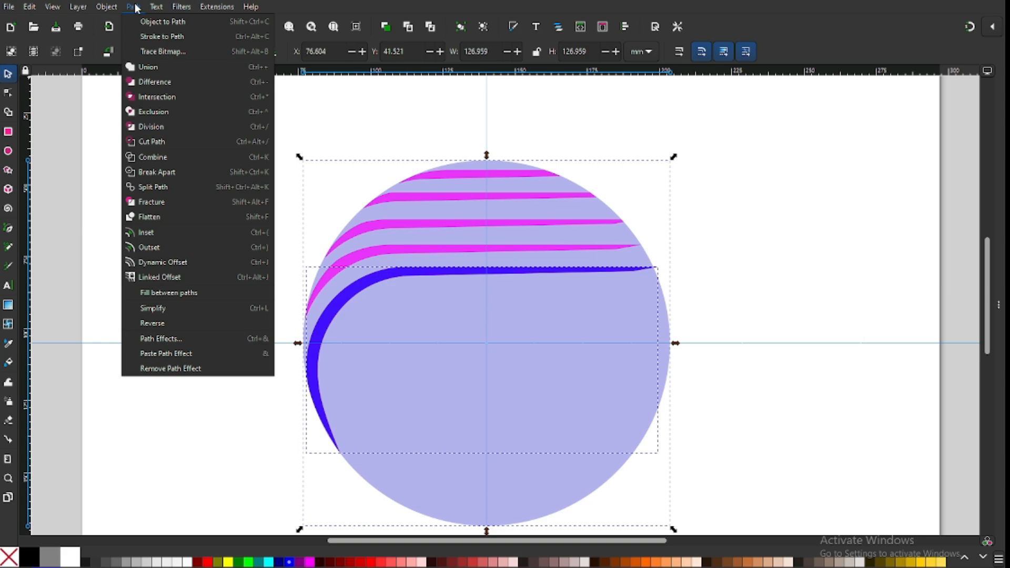
left_click(141, 84)
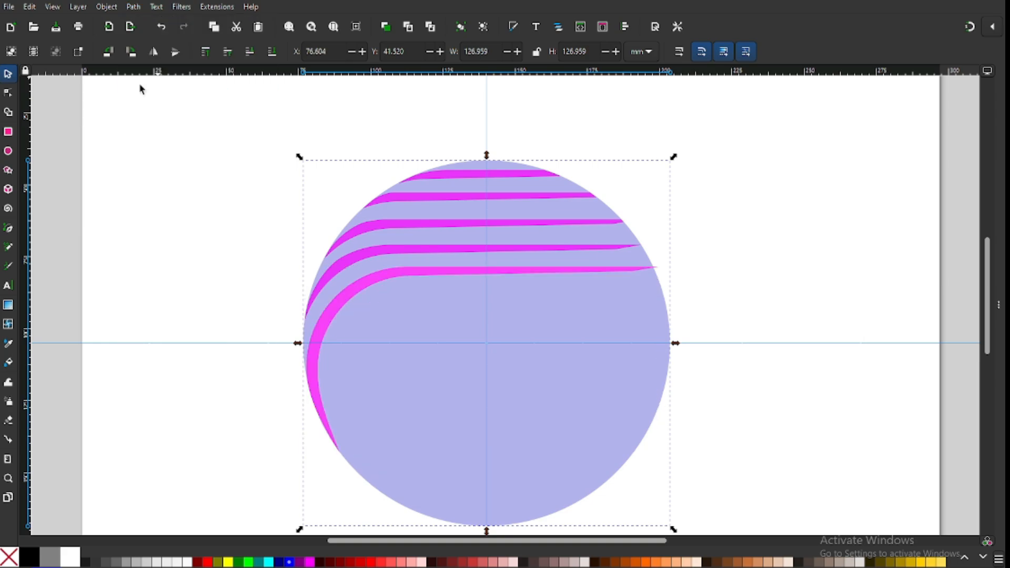
left_click(767, 228)
Step: Break apart the cut light-blue circle and delete the large piece below the lowest magenta band
left_click(547, 380)
left_click(140, 11)
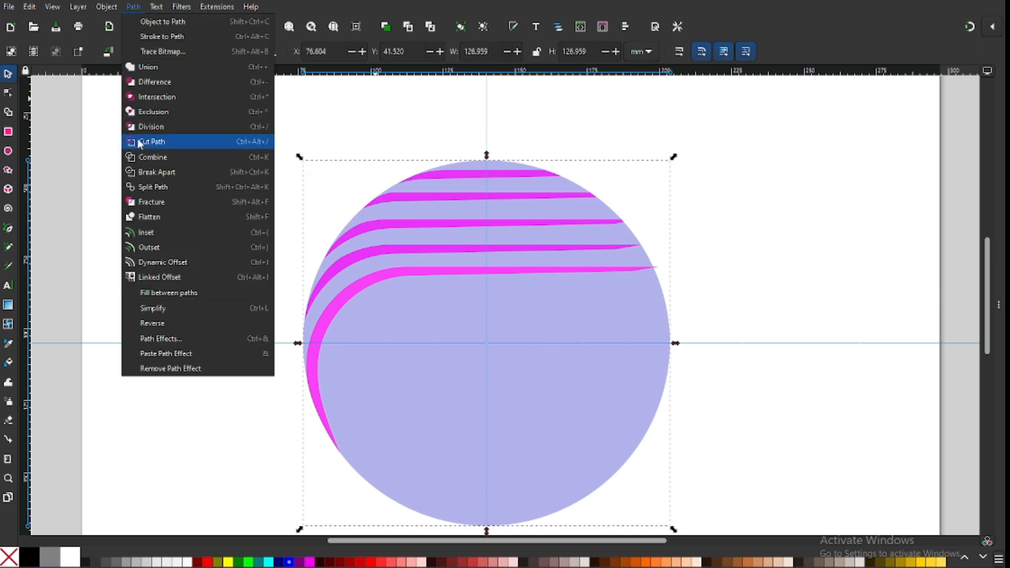
left_click(144, 175)
left_click(684, 219)
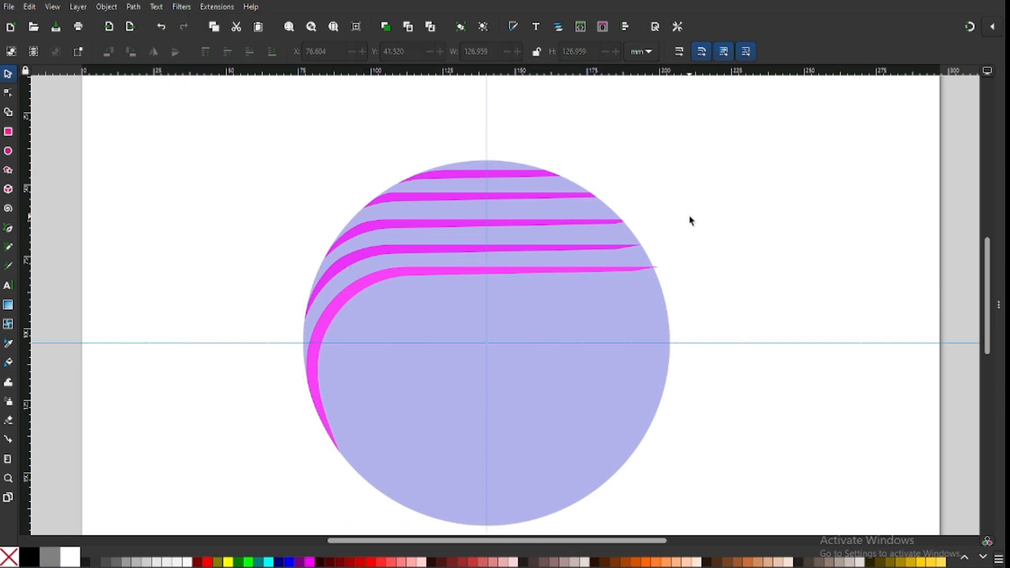
left_click(579, 325)
key("Delete")
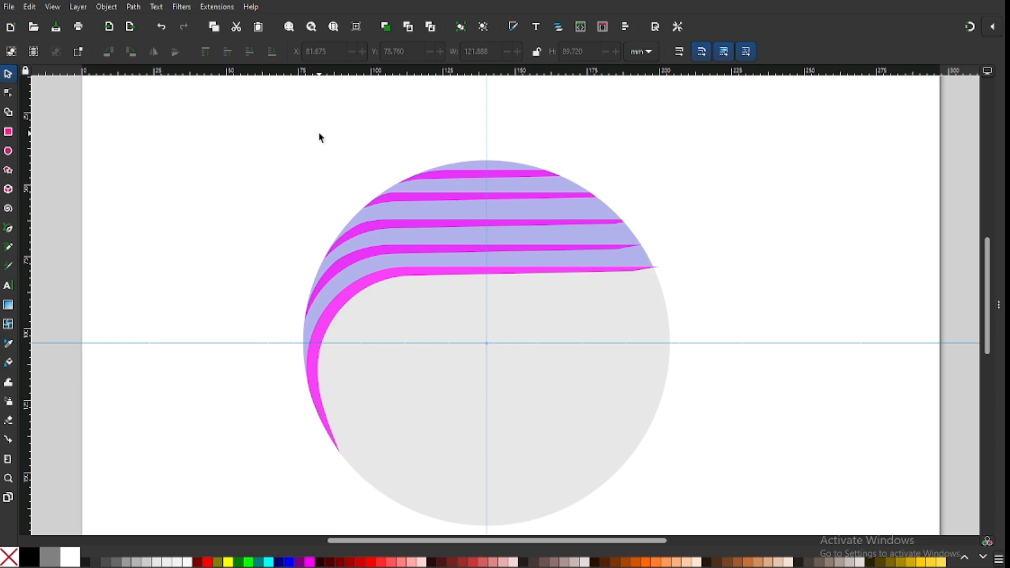
Step: Duplicate the gray circle in place
left_click_drag(237, 117, 310, 167)
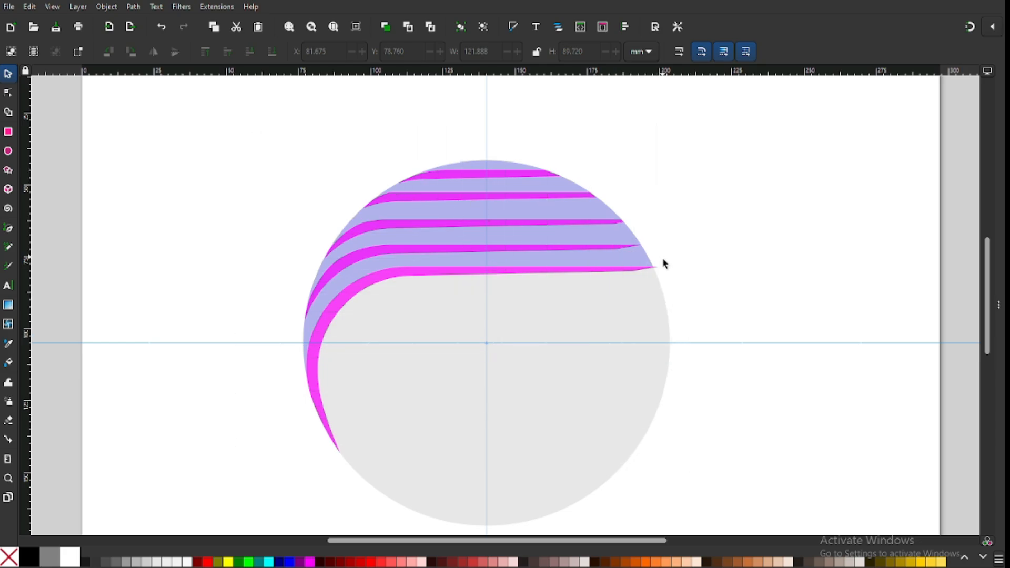
left_click(642, 314)
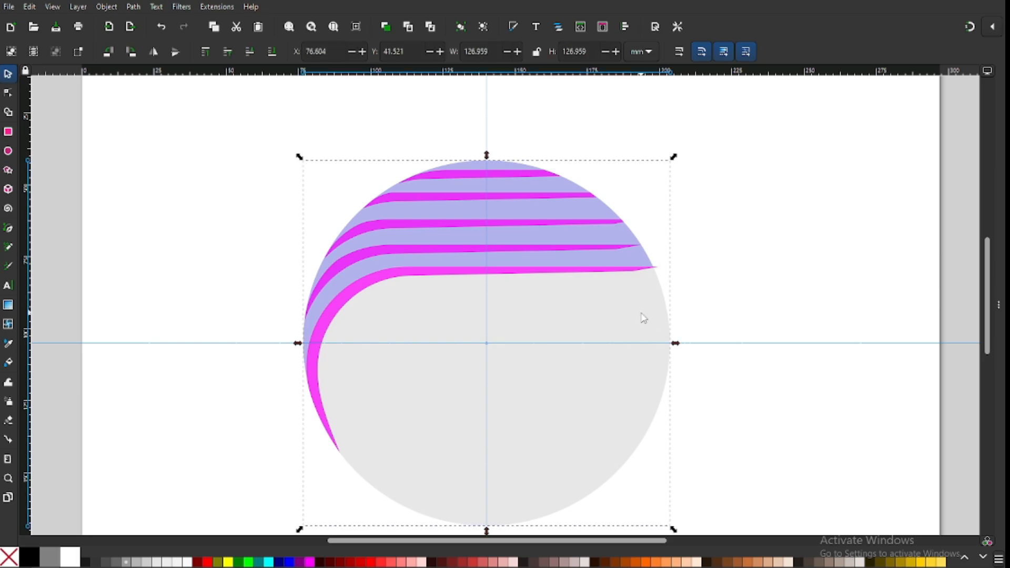
right_click(641, 315)
left_click(680, 363)
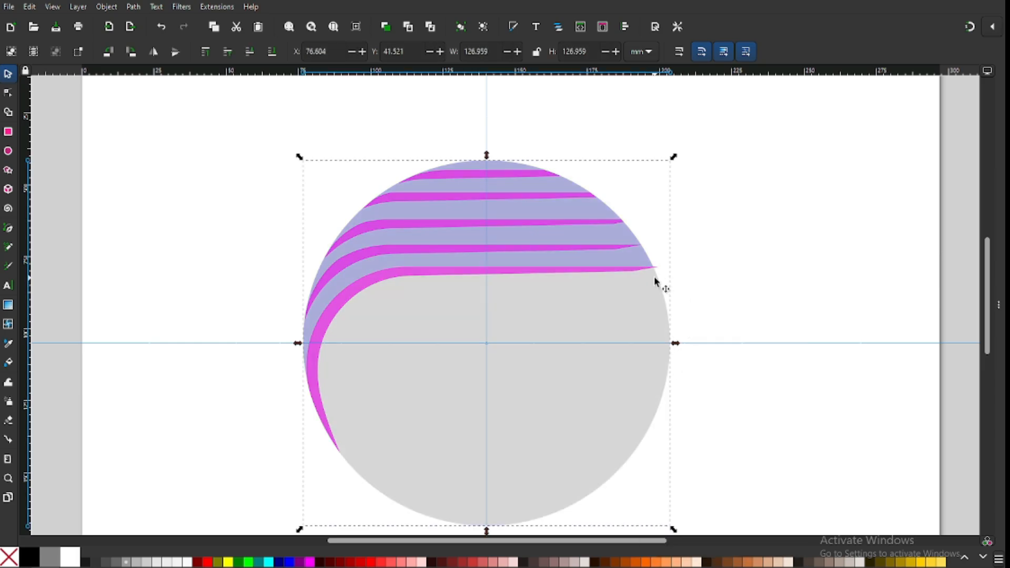
key("Escape")
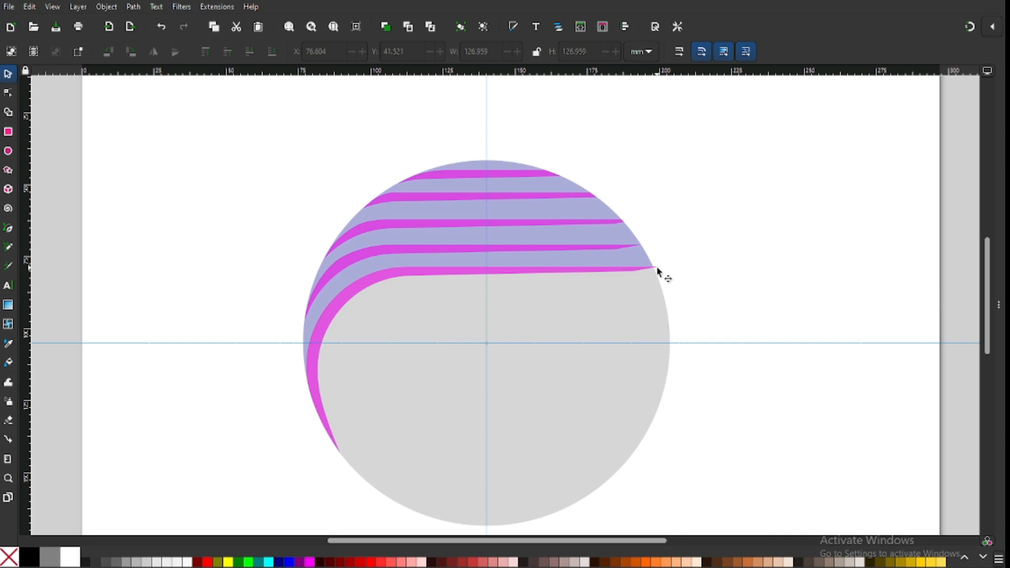
Step: Intersect the gray circle copy with the lowest magenta band to trim its pointed tip to the circle's edge
left_click(636, 304)
key("Escape")
key("z")
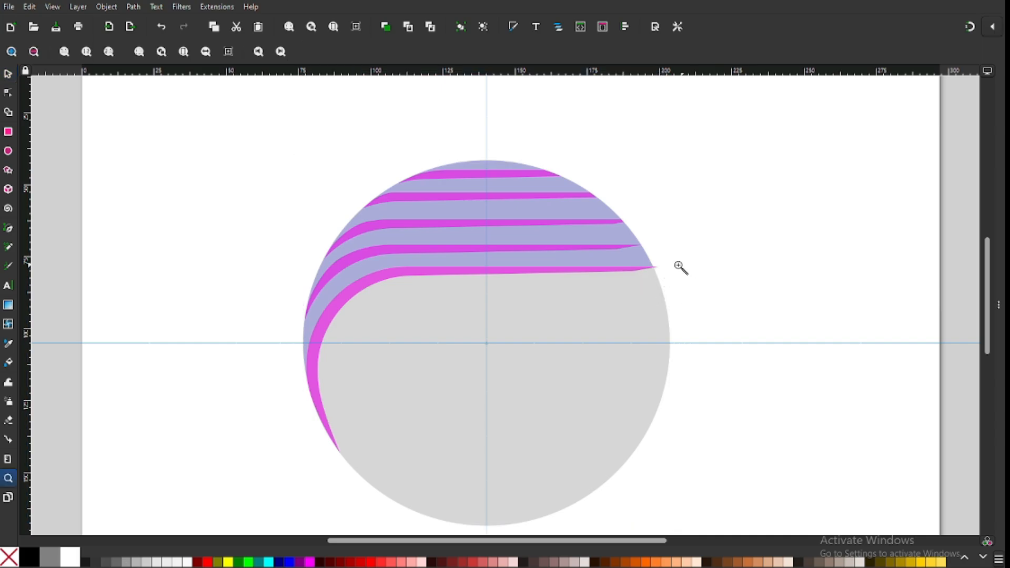
left_click_drag(630, 248, 716, 311)
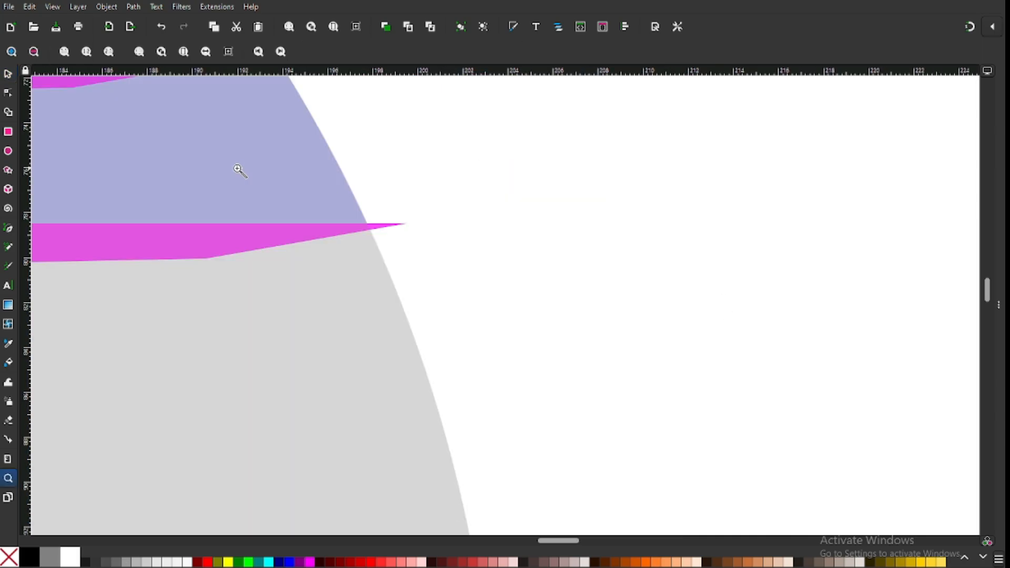
left_click(8, 74)
left_click(233, 384)
left_click(388, 225, "shift")
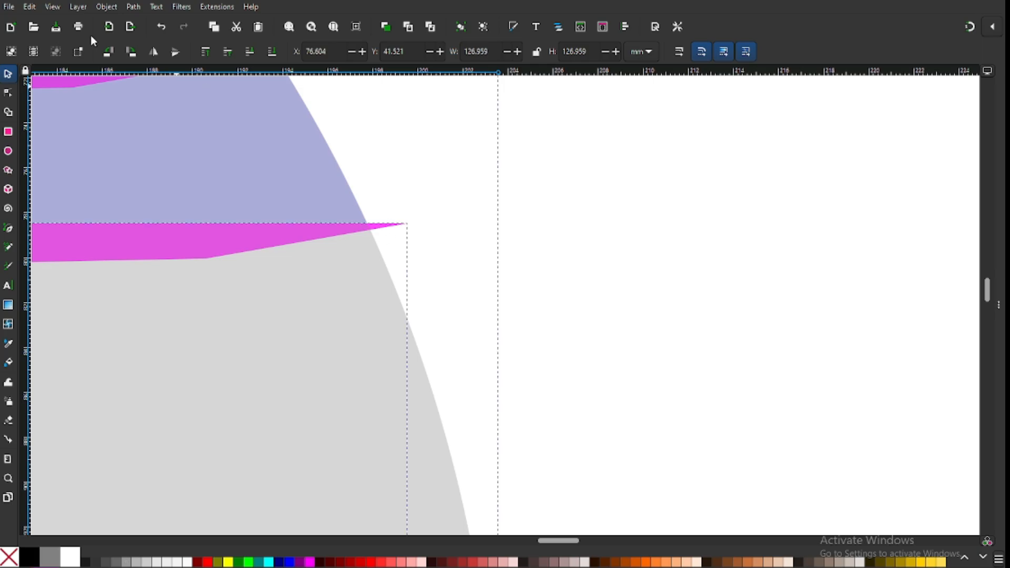
left_click(108, 6)
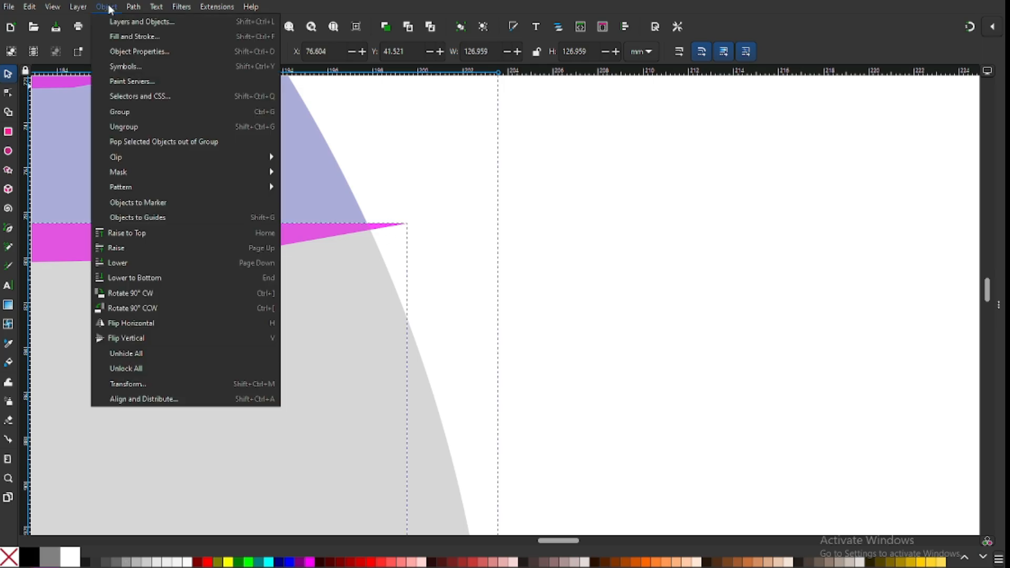
mouse_move(133, 6)
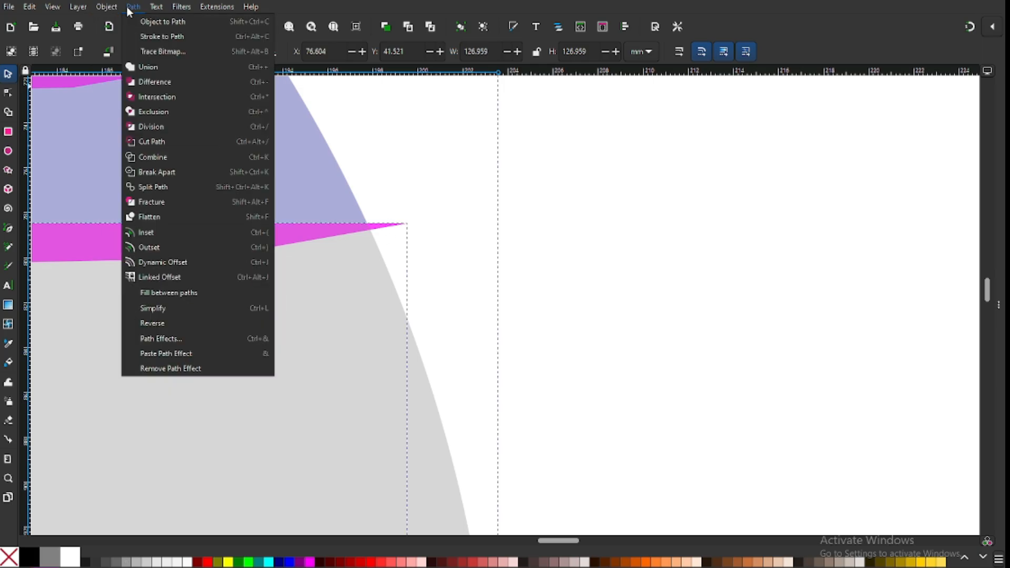
left_click(152, 102)
left_click(539, 258)
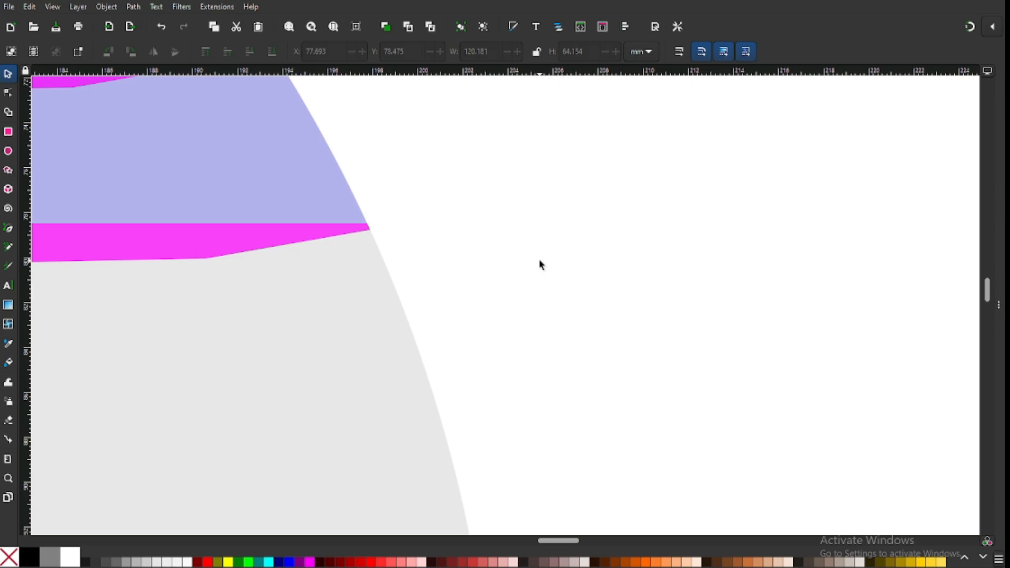
Step: Group the five magenta bands together with the light-blue upper piece, leaving out the gray circle
scroll(539, 258, "down", 3)
scroll(539, 257, "down", 4)
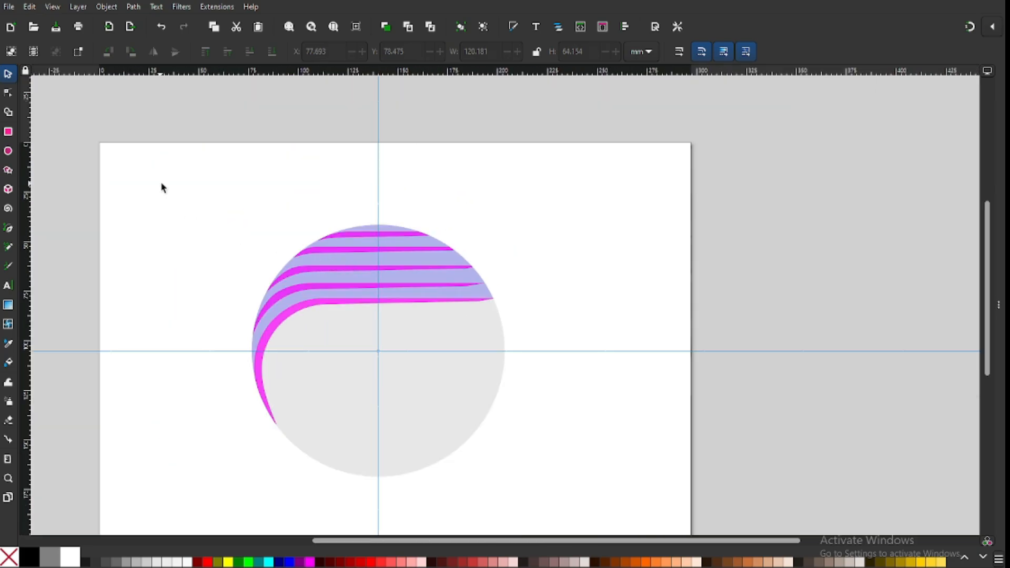
left_click_drag(160, 184, 521, 441)
right_click(429, 279)
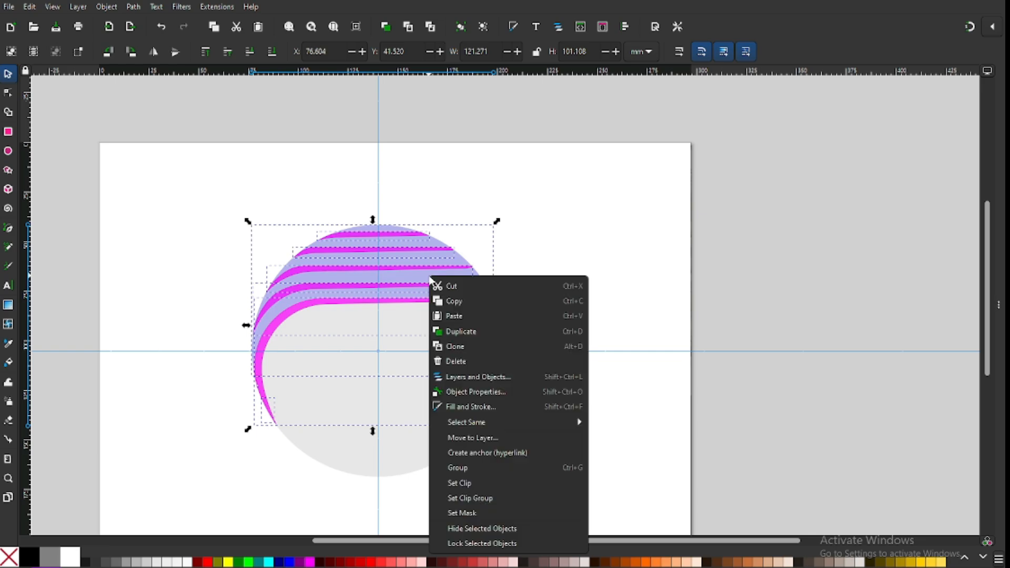
left_click(460, 471)
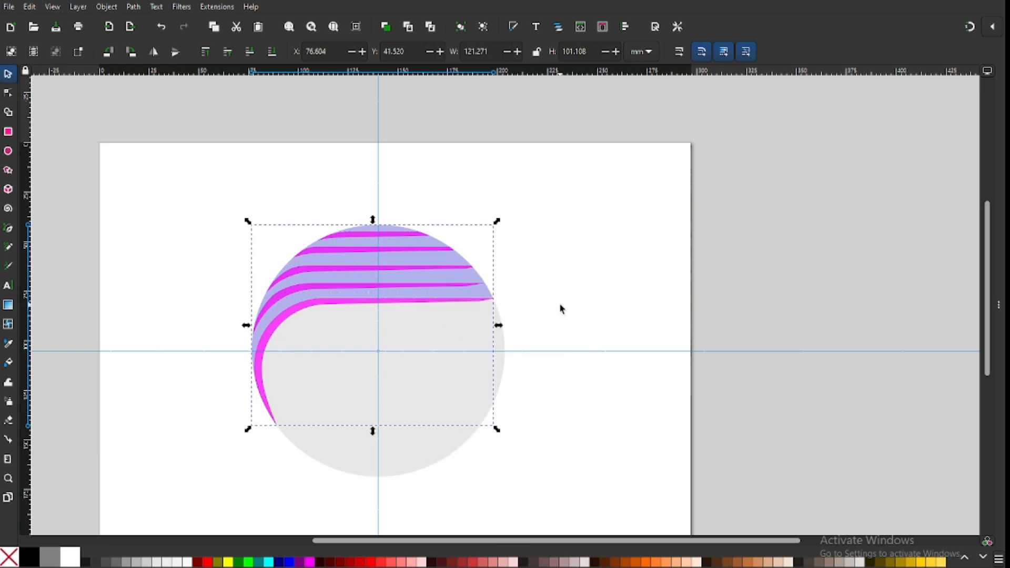
Step: Move the striped group's rotation centre to the guide intersection at the circle's centre and enable snapping
left_click(573, 276)
left_click(455, 271)
left_click(417, 283)
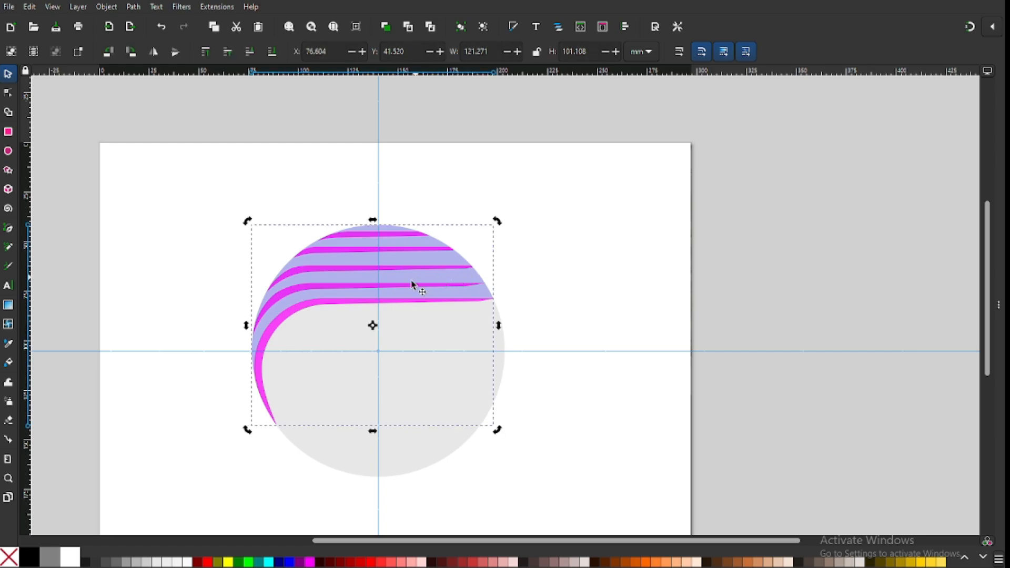
left_click_drag(372, 326, 378, 351)
left_click(972, 29)
Step: Duplicate the striped group in place and rotate the copy 120° clockwise about the circle's centre
right_click(404, 292)
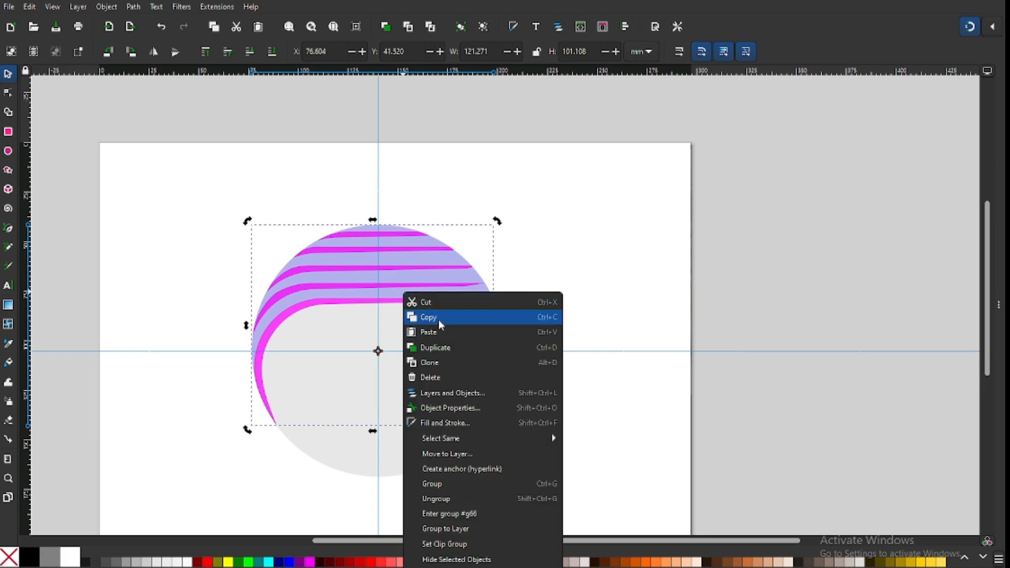
left_click(446, 349)
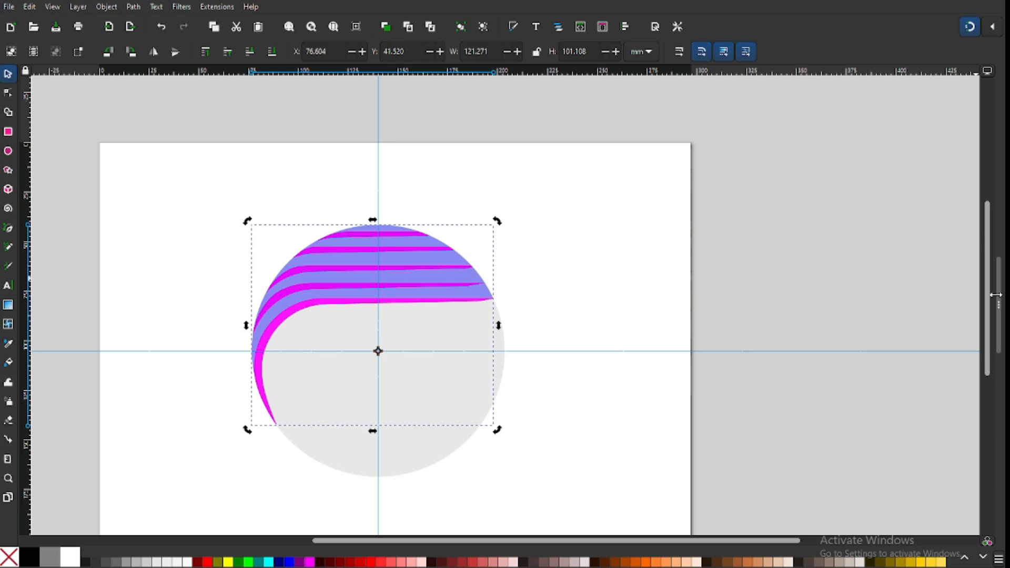
left_click(997, 295)
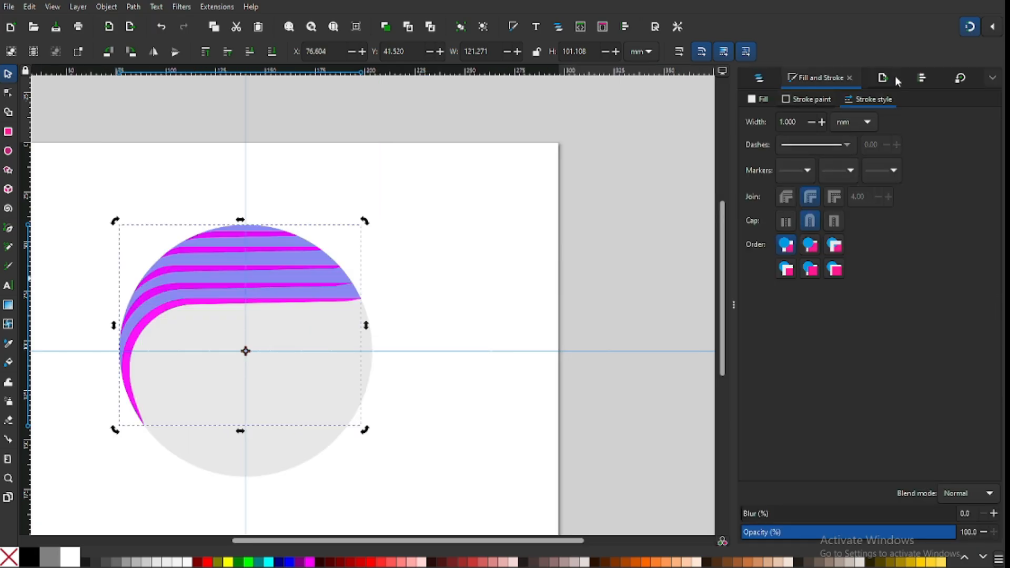
left_click(959, 78)
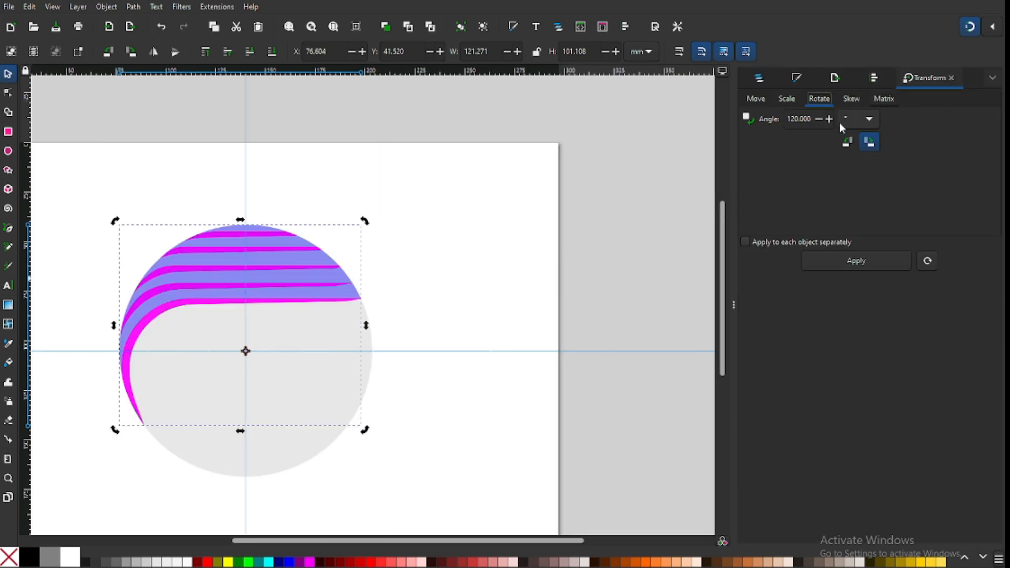
left_click(107, 7)
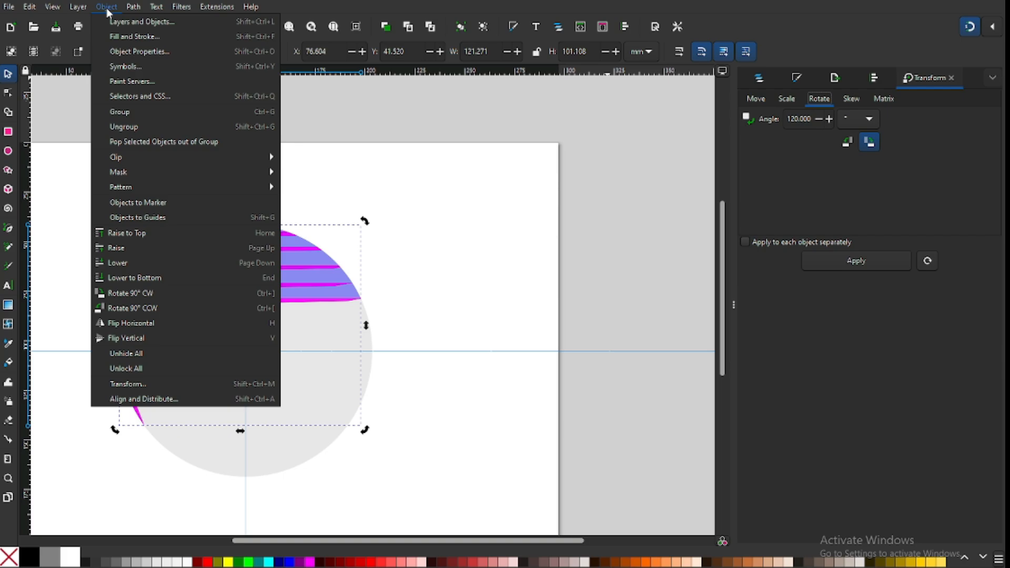
left_click(117, 385)
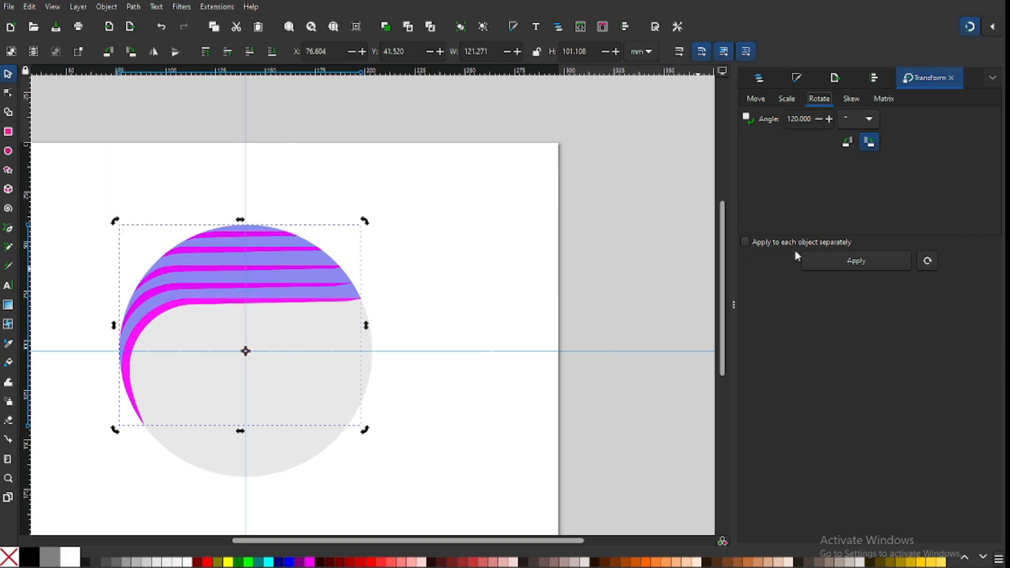
left_click_drag(811, 119, 769, 119)
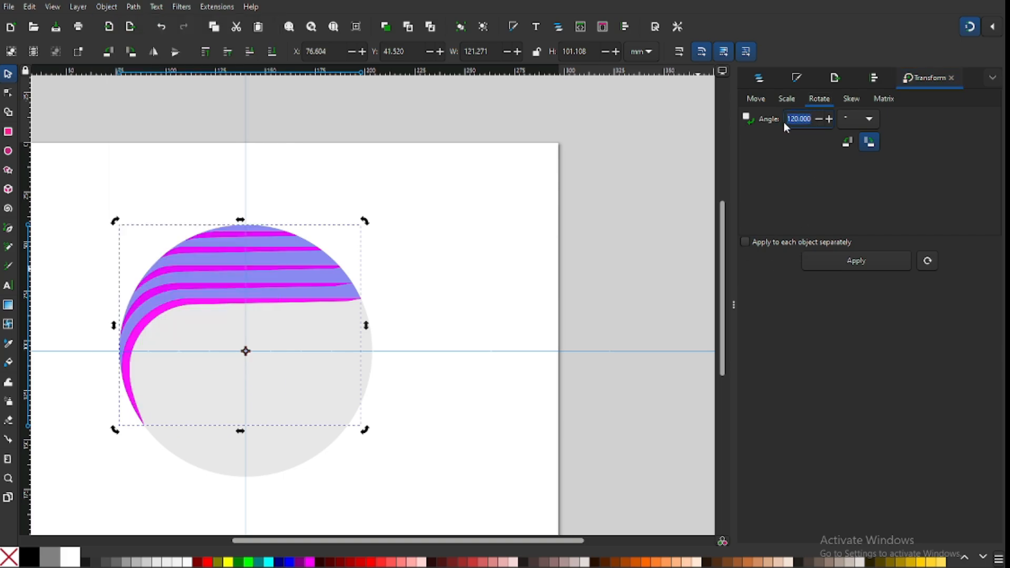
type("120")
left_click(863, 261)
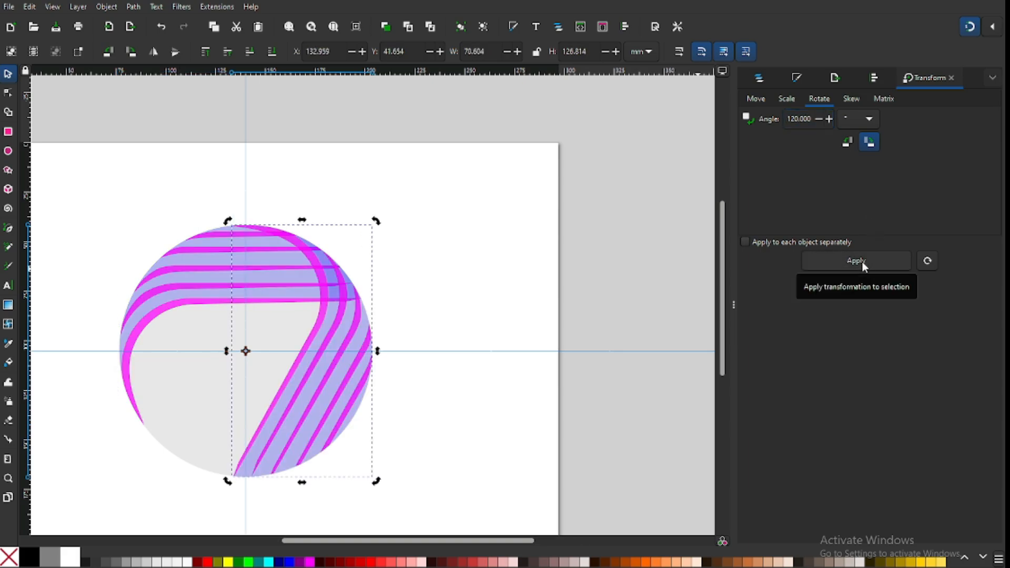
Step: Duplicate the rotated striped group in place and rotate the copy 120° clockwise about the circle's centre
right_click(328, 337)
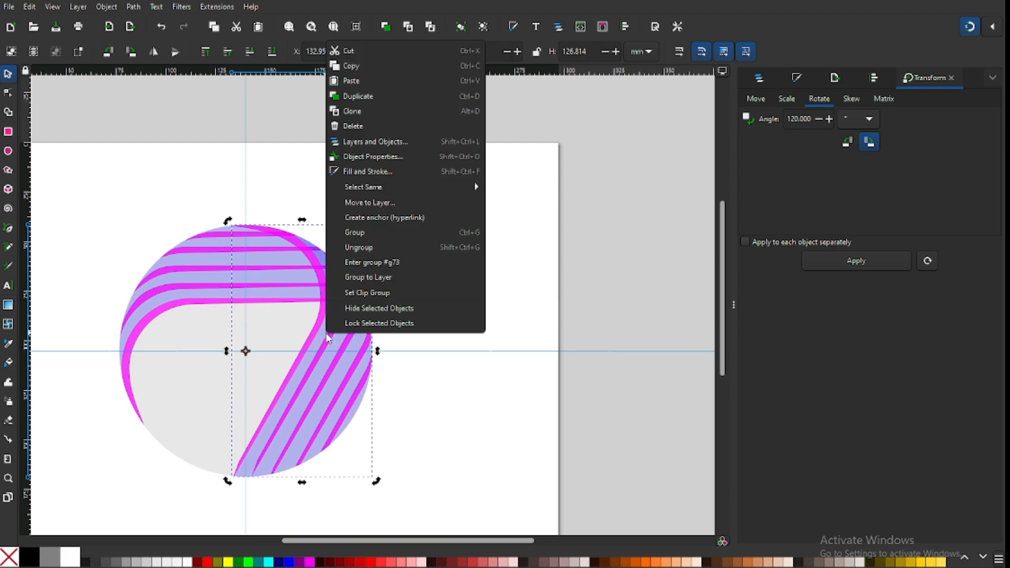
left_click(358, 97)
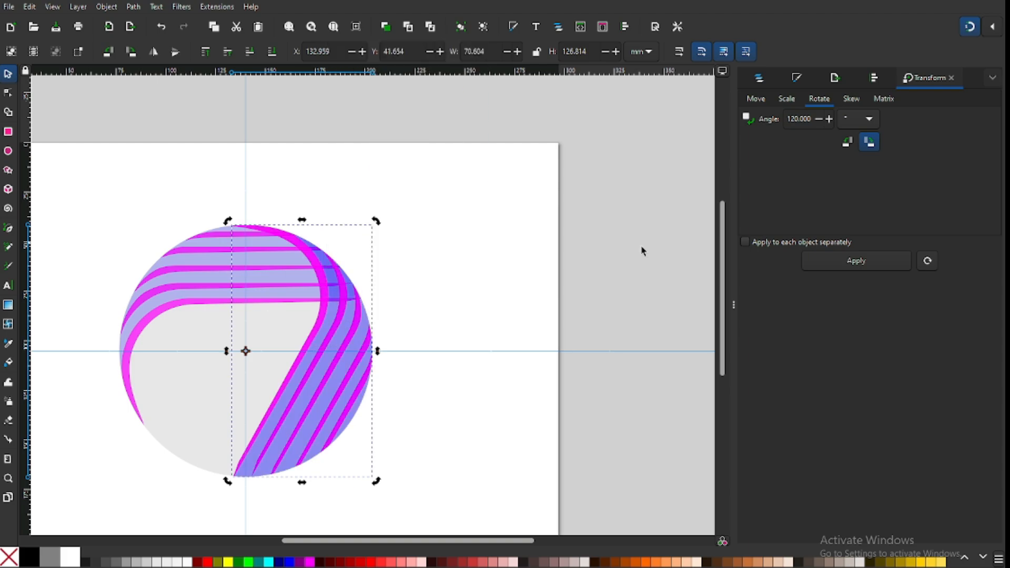
left_click(860, 265)
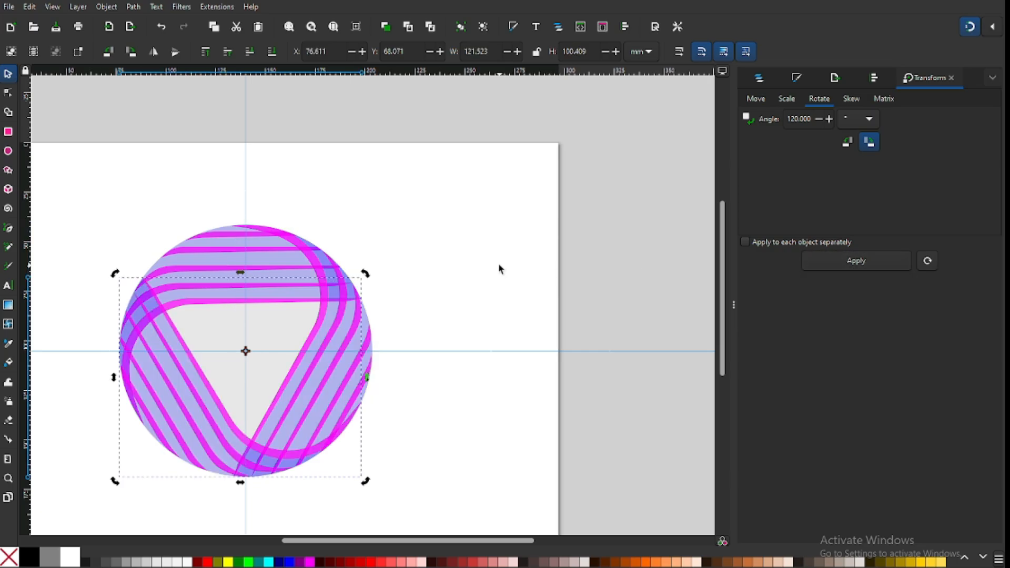
left_click(470, 259)
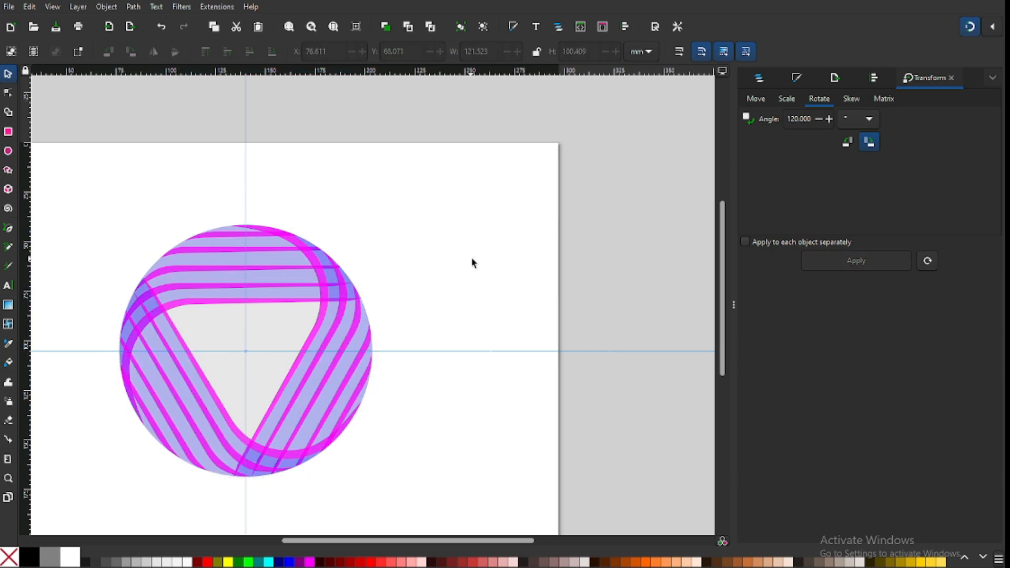
left_click(736, 308)
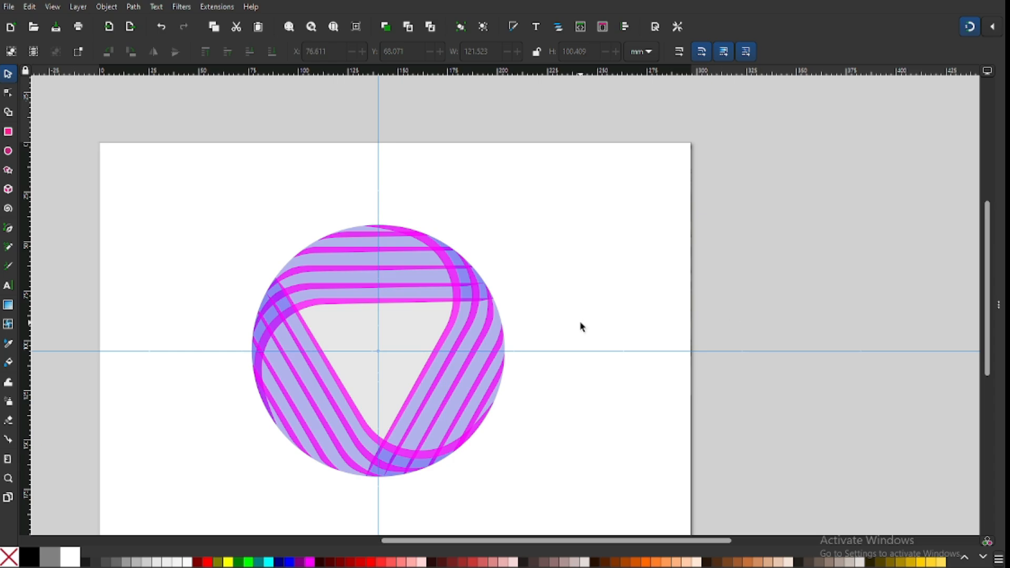
Step: Ungroup the three striped groups of the logo into separate pieces
left_click_drag(227, 196, 552, 484)
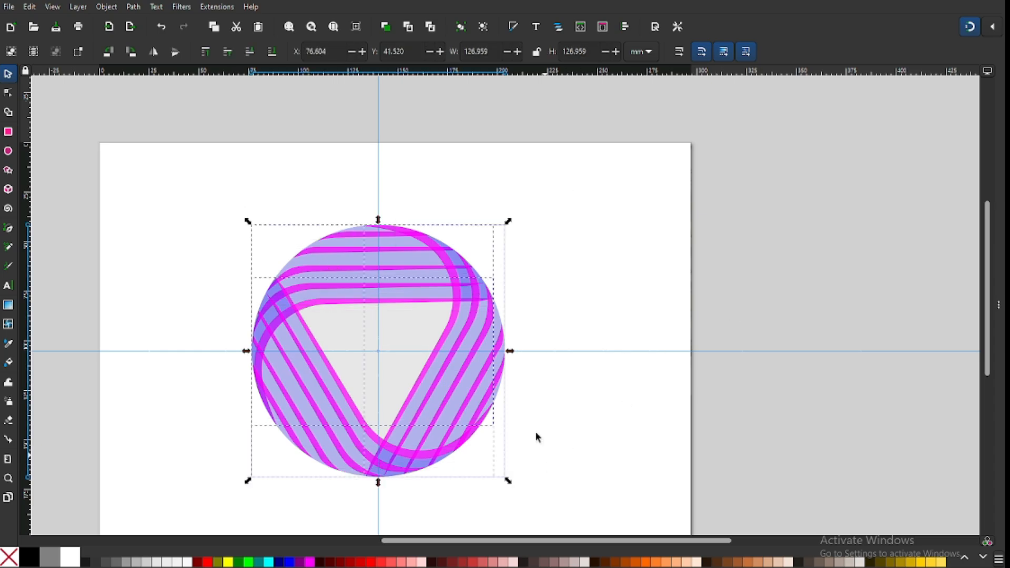
left_click(107, 7)
left_click(136, 125)
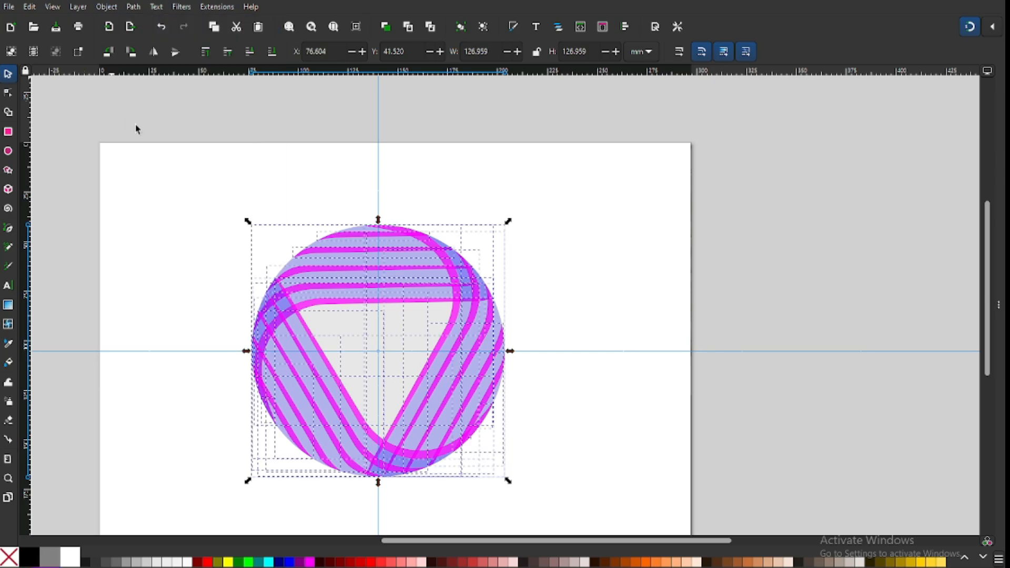
left_click(217, 226)
Step: Set the opacity of all the logo's pieces, including the gray circle, to 81.7%
left_click_drag(198, 199, 526, 487)
left_click(999, 304)
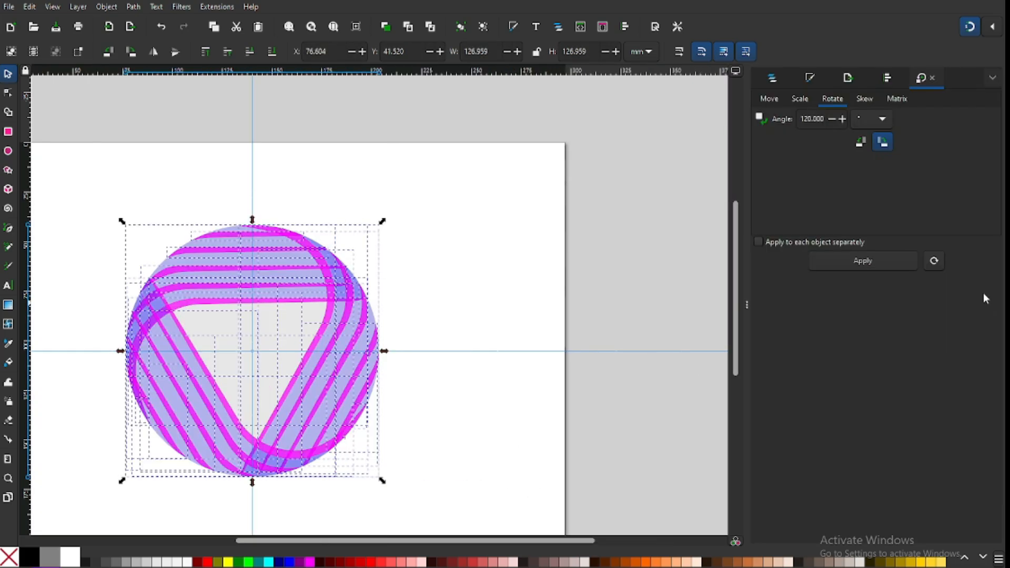
left_click(811, 79)
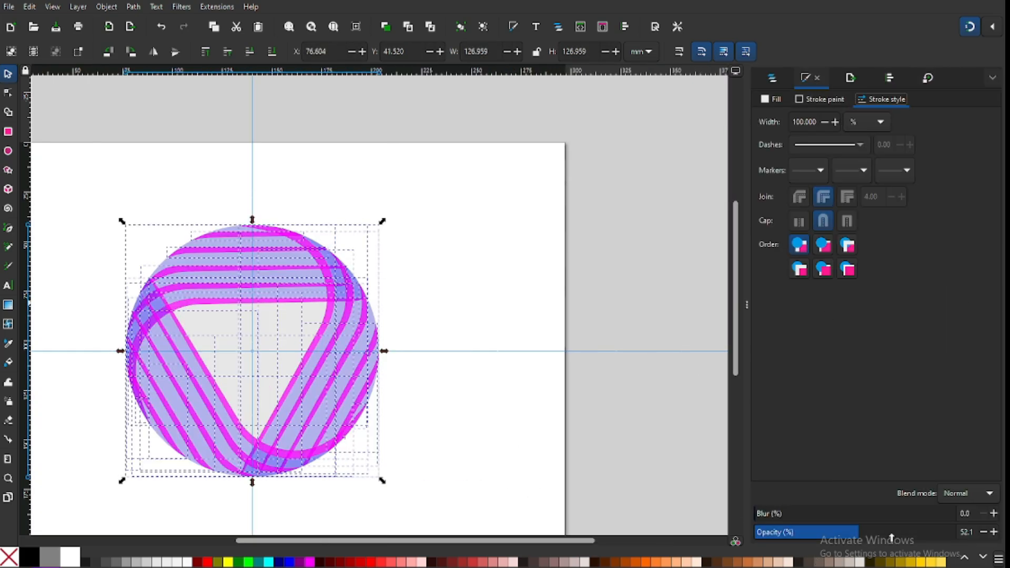
left_click_drag(884, 532, 920, 532)
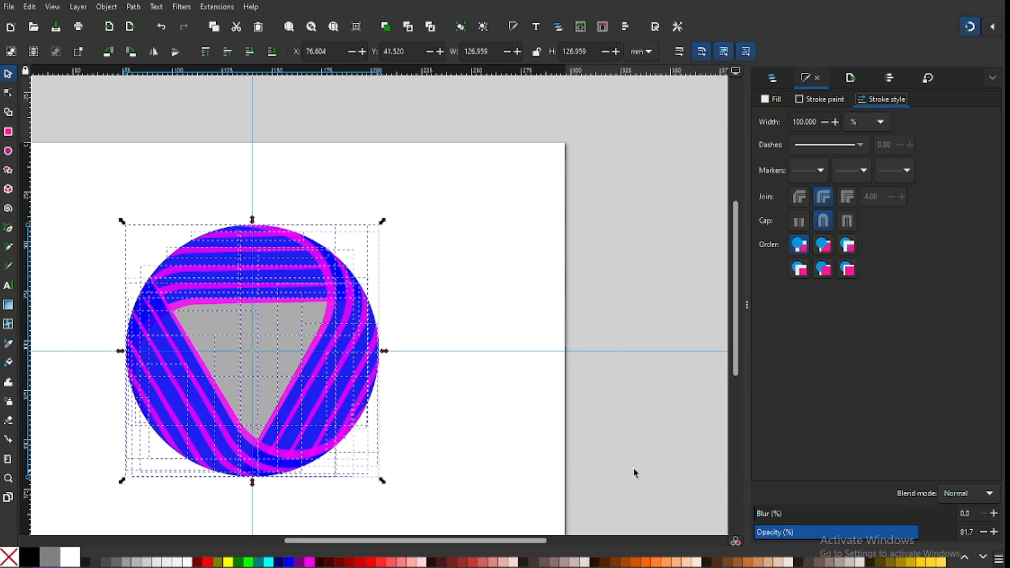
left_click(518, 409)
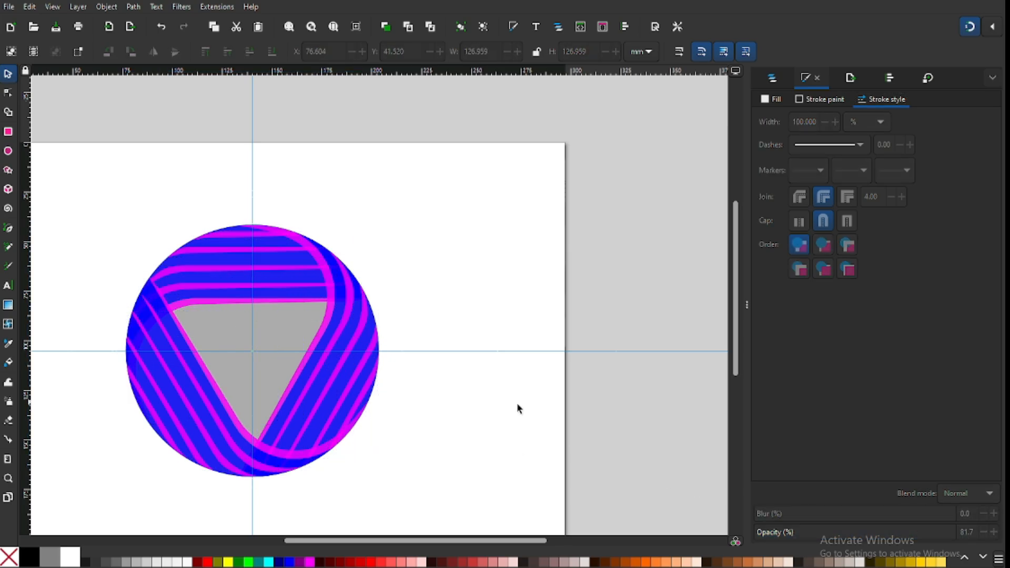
left_click(747, 305)
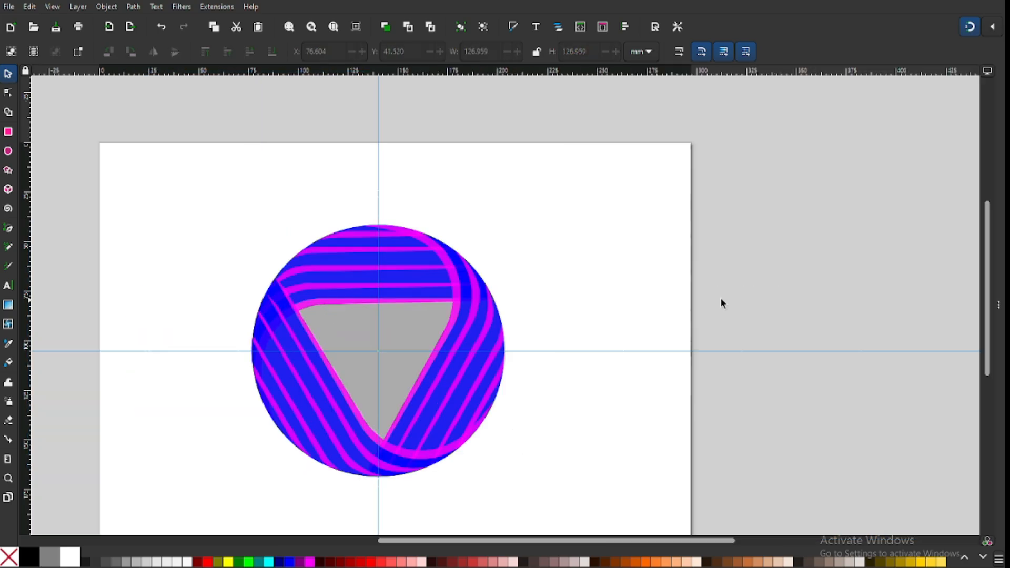
Step: Pull the gray base circle out from behind the striped pieces and delete it
left_click(399, 334)
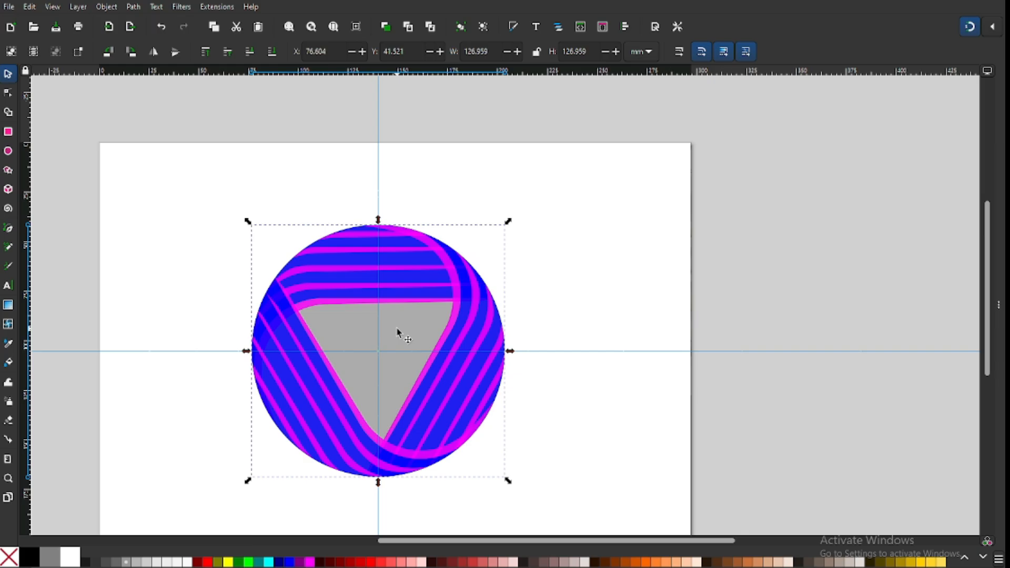
left_click_drag(399, 334, 622, 296)
key("Delete")
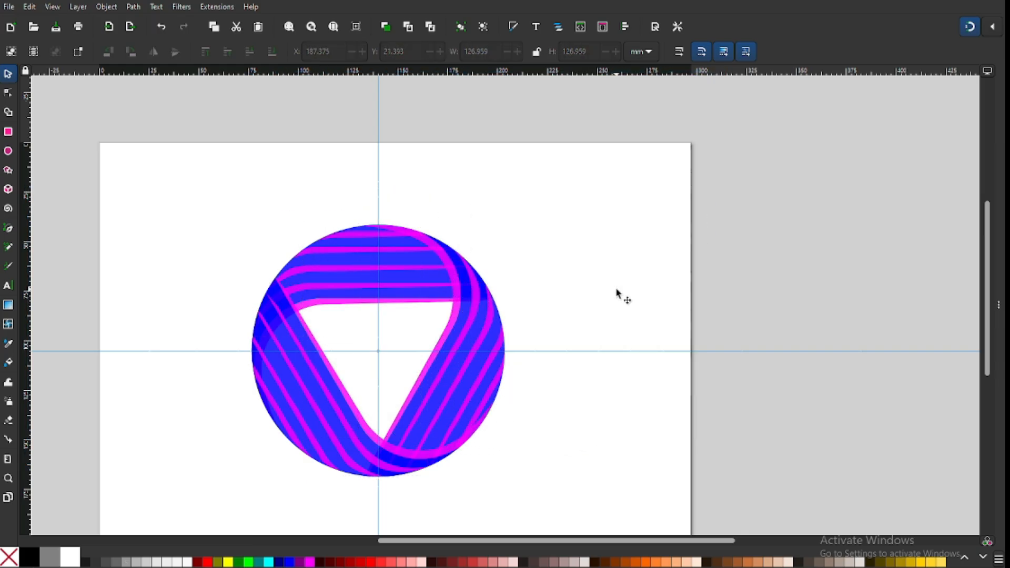
Step: Duplicate the lowest magenta band of the upper striped section in place and fill the copy with red
key("z")
left_click_drag(212, 225, 569, 477)
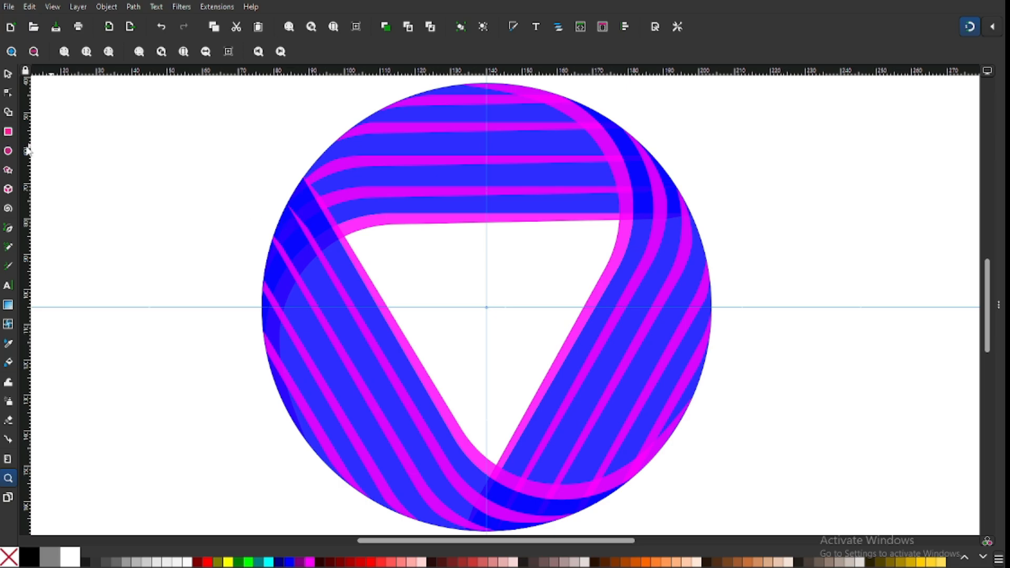
left_click(7, 73)
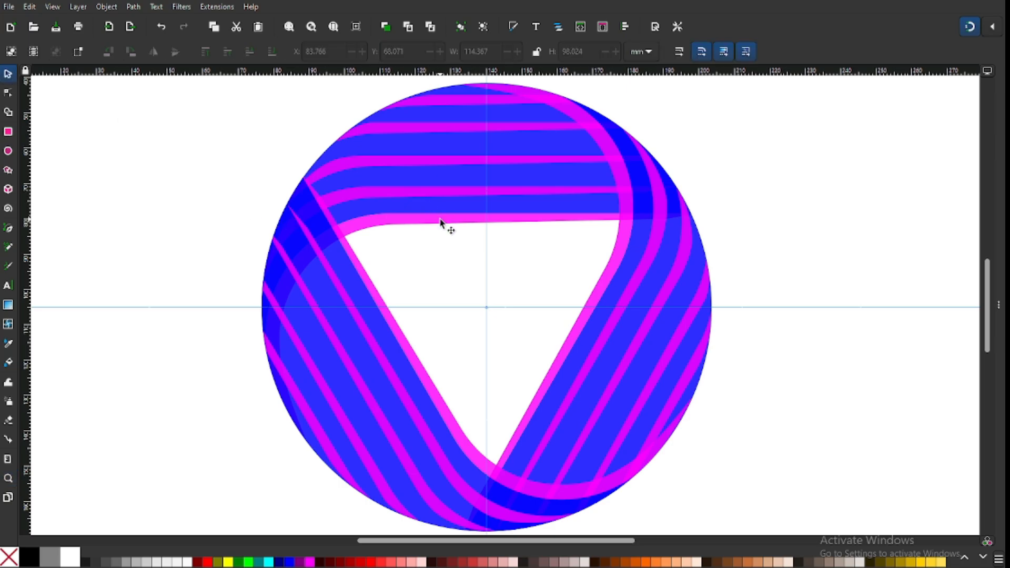
left_click(441, 223)
right_click(442, 224)
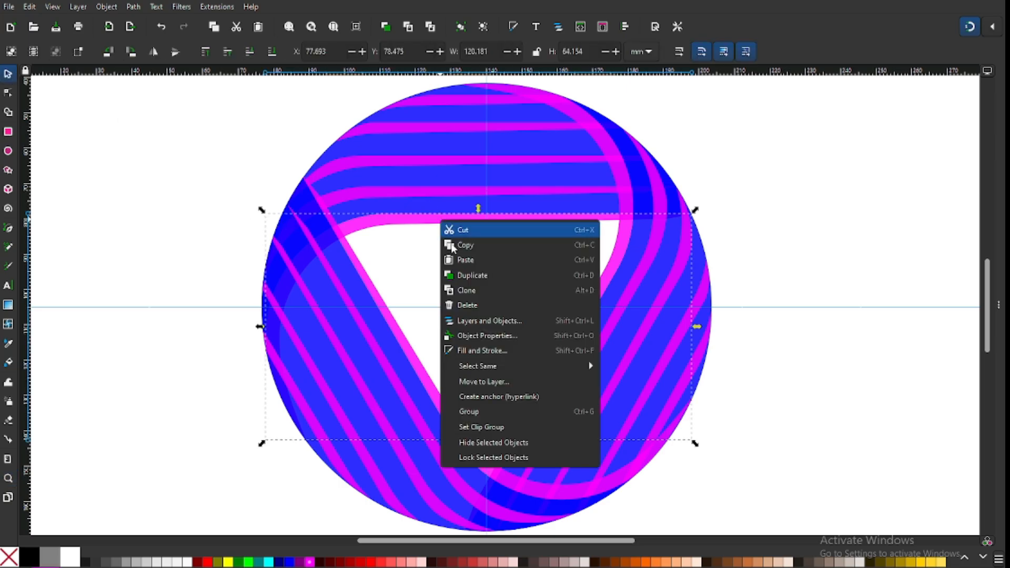
left_click(465, 280)
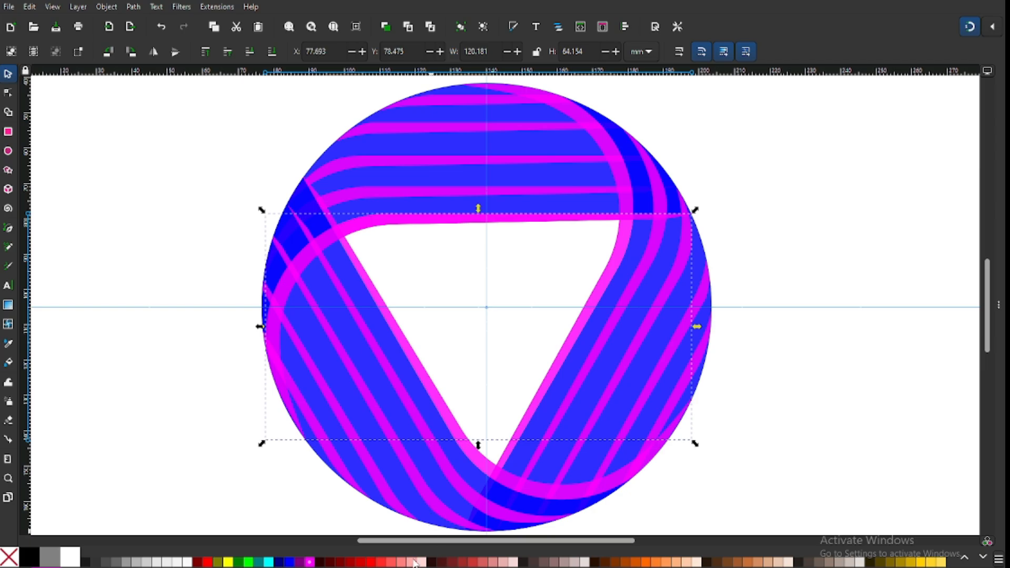
left_click(363, 564)
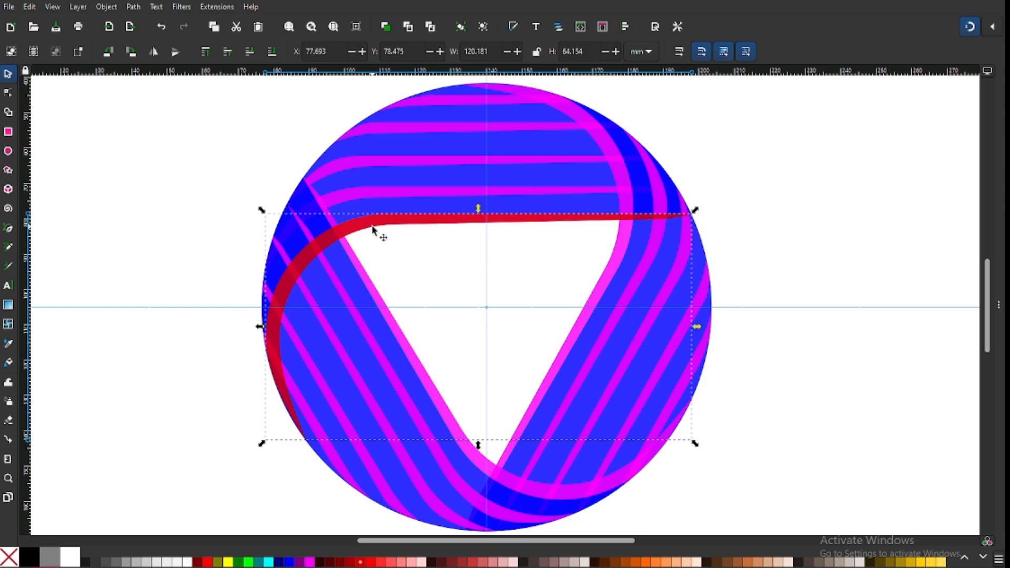
left_click(433, 329)
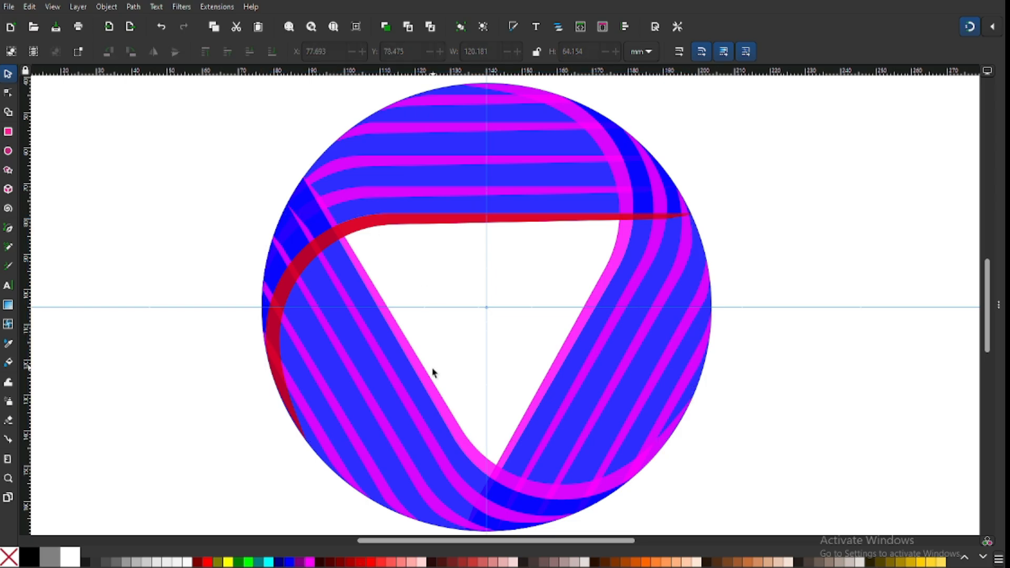
Step: Unite the magenta bands of the lower-left striped section into one path
left_click(434, 386)
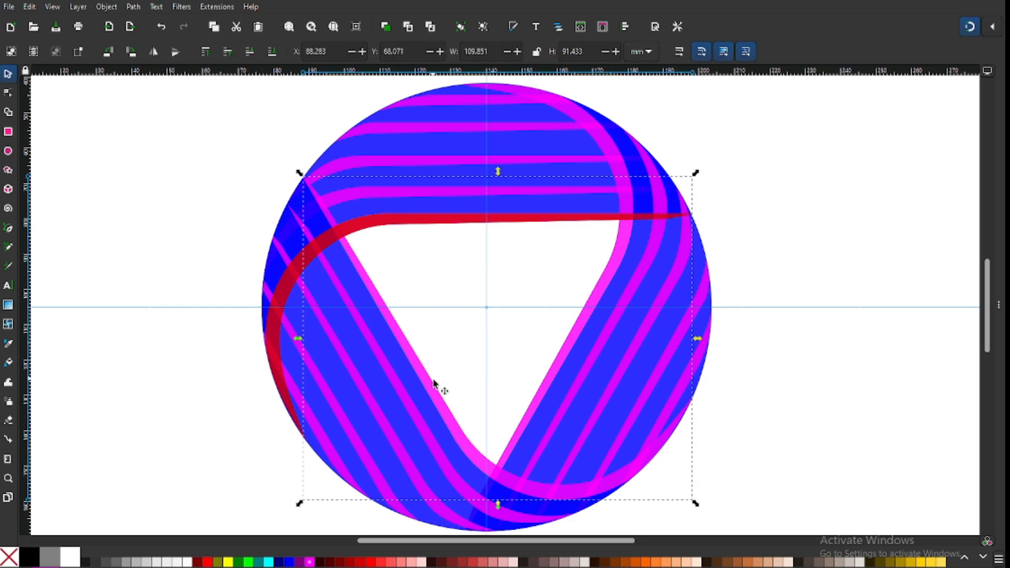
left_click(437, 448, "shift")
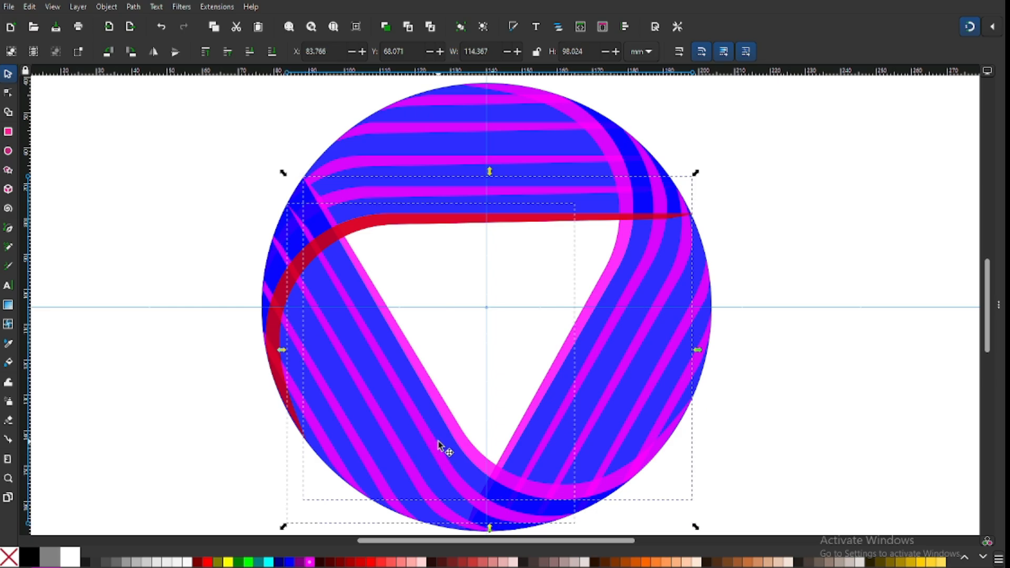
left_click(408, 461, "shift")
left_click(371, 471, "shift")
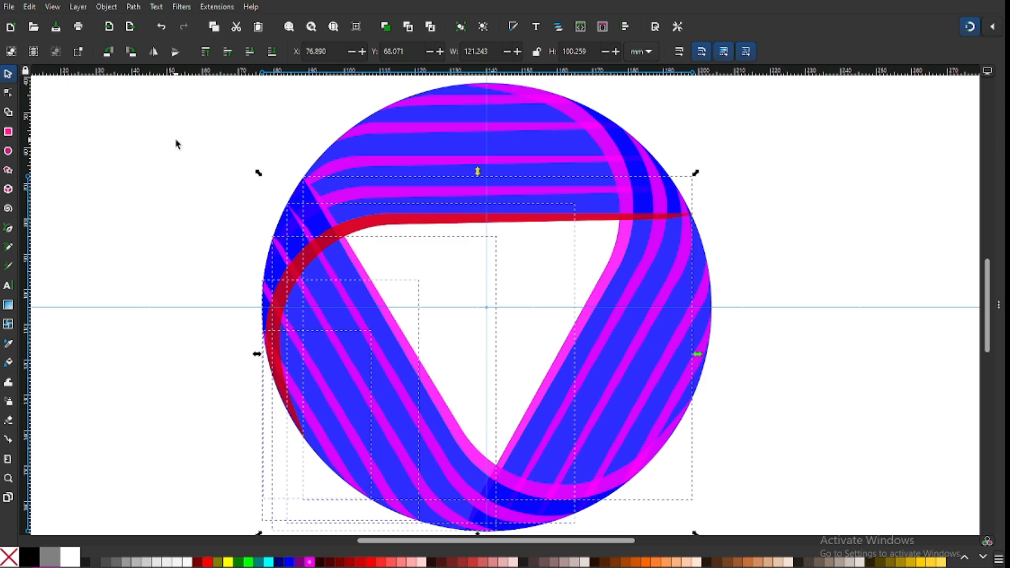
left_click(135, 7)
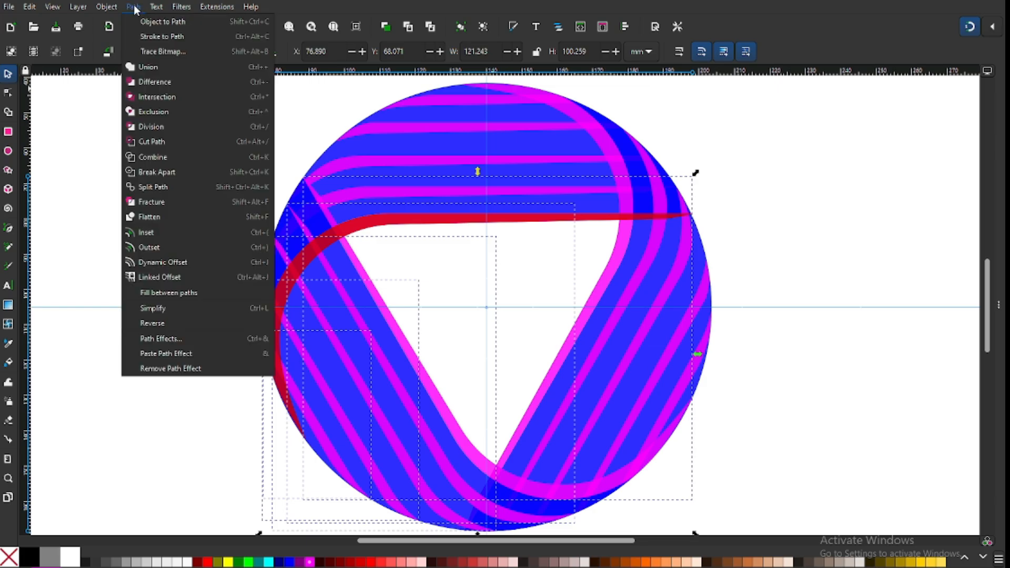
left_click(156, 74)
left_click(411, 263)
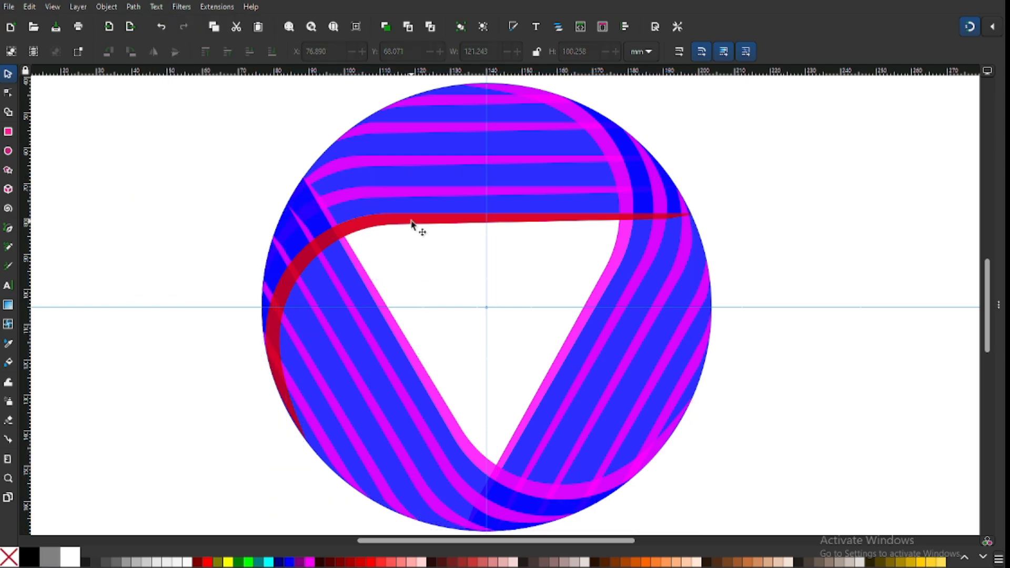
Step: Subtract the red band copy from the united magenta bands of the lower-left section
left_click(413, 225)
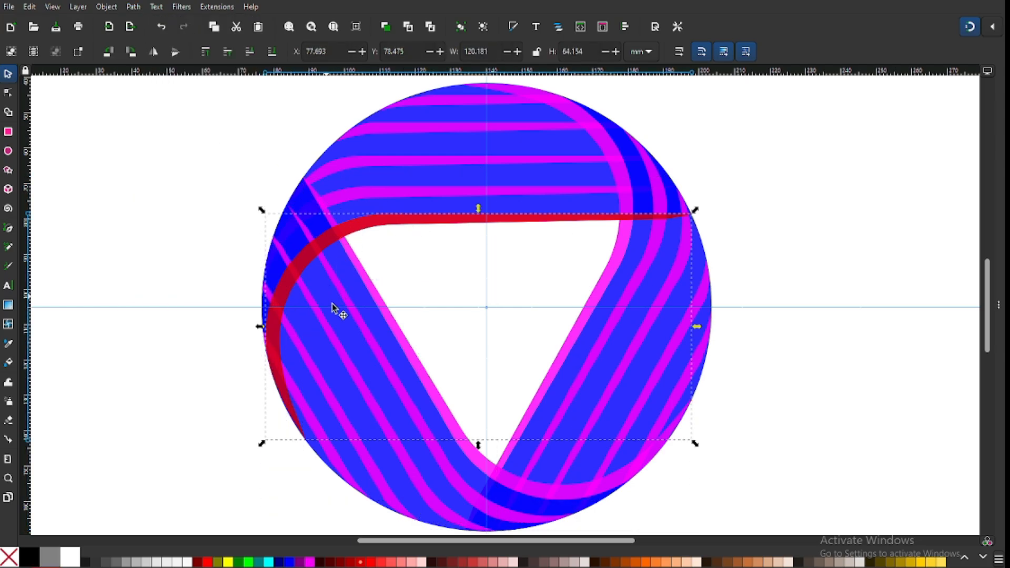
left_click(432, 387)
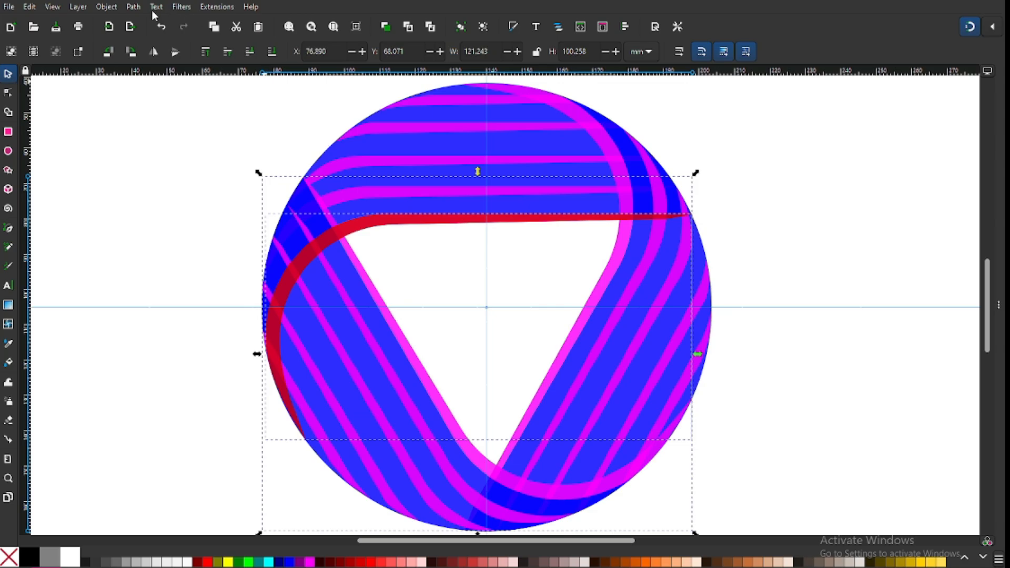
left_click(133, 7)
left_click(153, 82)
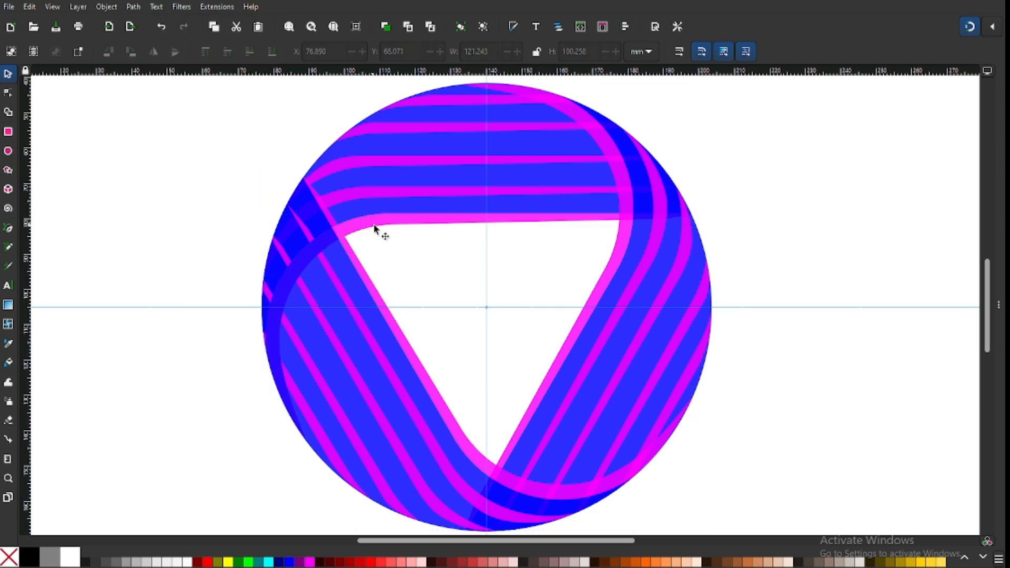
Step: Duplicate the upper section's lowest magenta band and subtract the copy from the lower-left section's blue piece
left_click(406, 226)
right_click(409, 226)
left_click(414, 279)
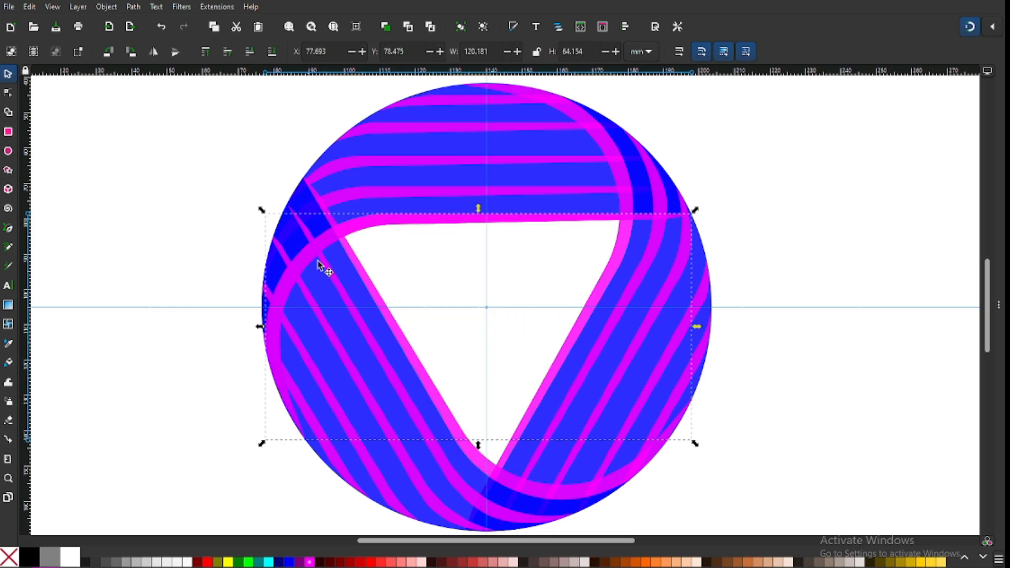
left_click(384, 401, "shift")
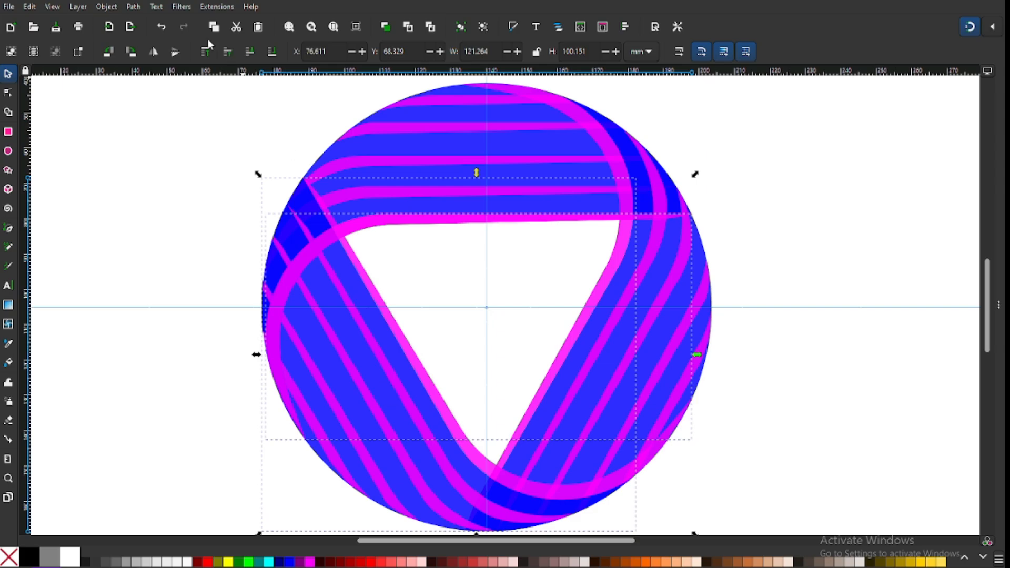
left_click(132, 10)
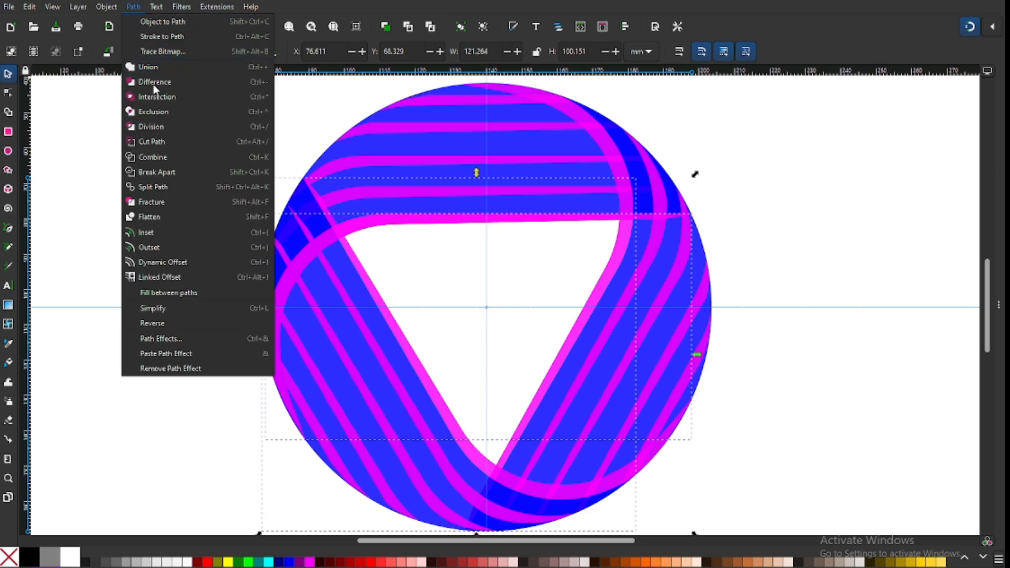
left_click(153, 84)
left_click(159, 108)
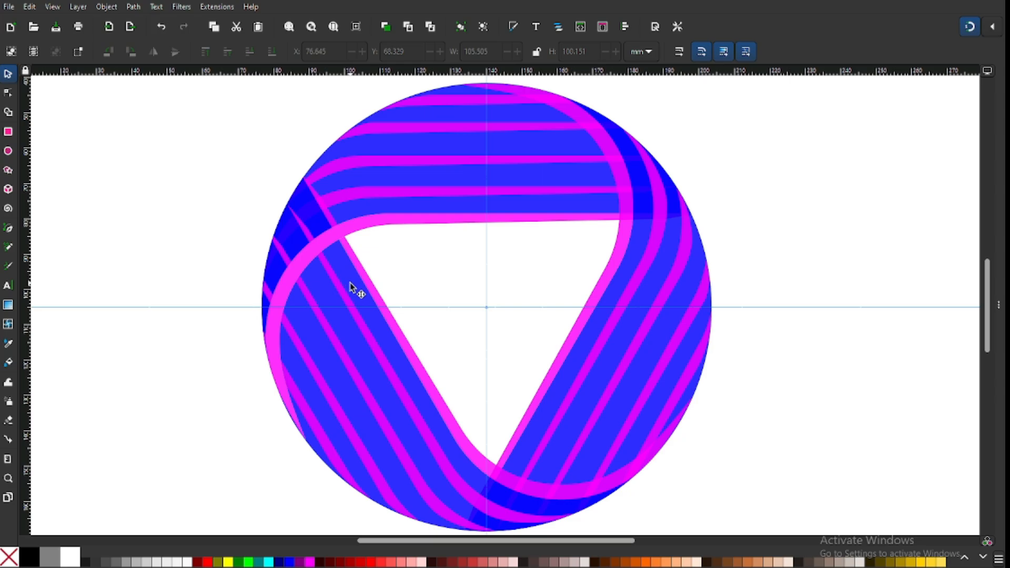
Step: Break the united magenta bands of the lower-left section apart into separate paths
left_click(372, 281)
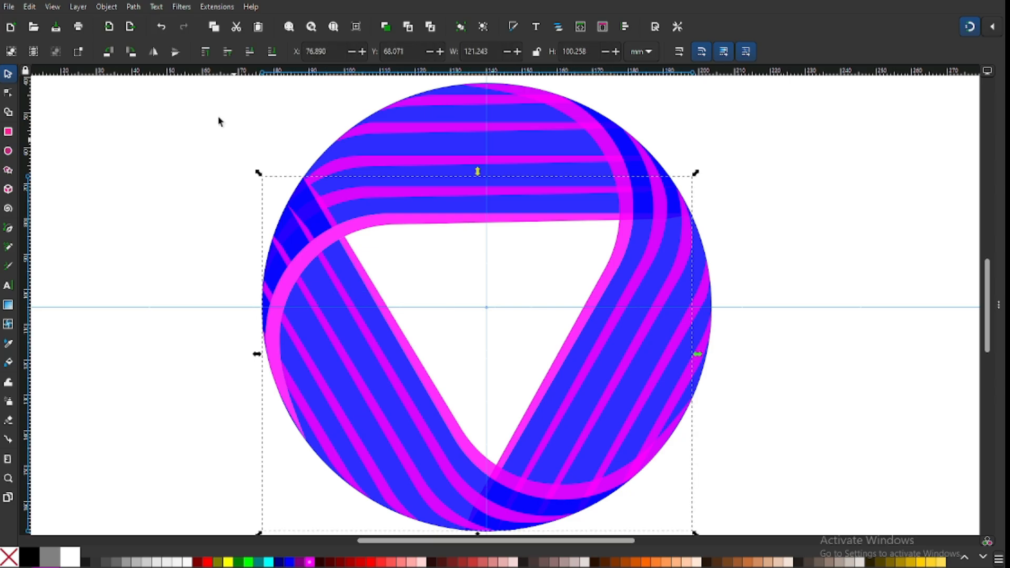
left_click(135, 7)
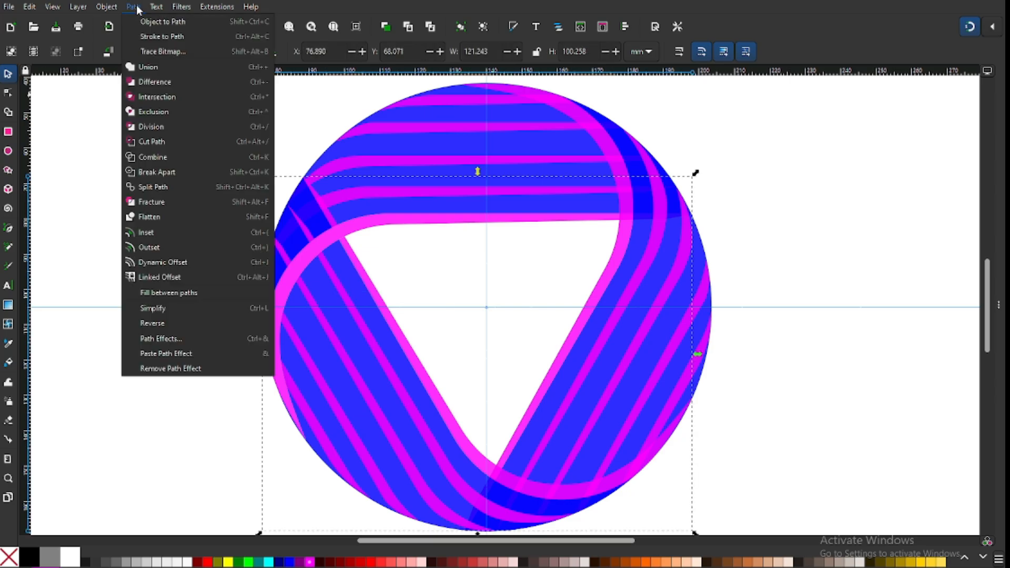
left_click(147, 172)
left_click(176, 155)
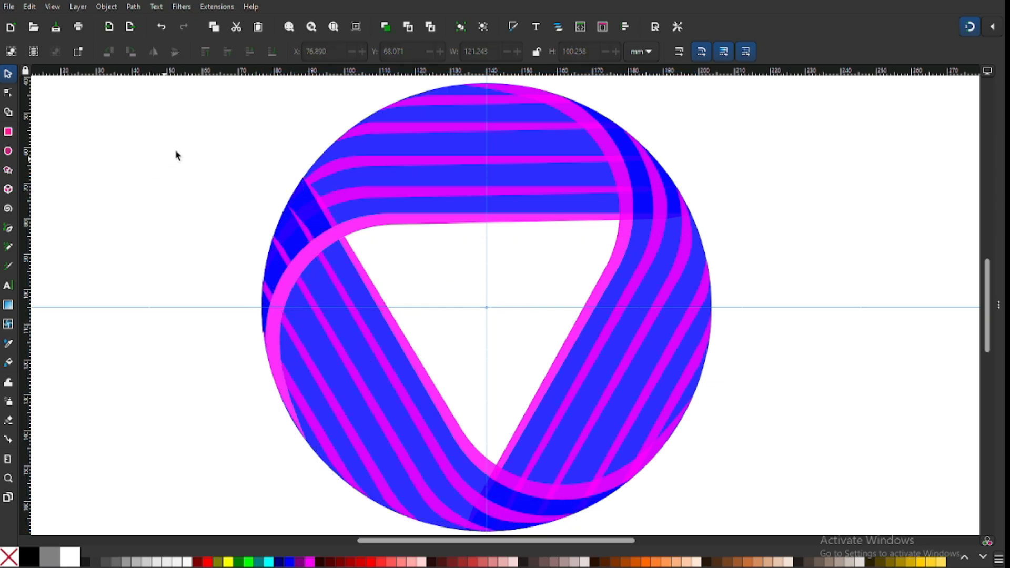
Step: Delete the lower-left section's leftover magenta and blue pieces inside the upper-left overlap, breaking its blue piece apart first
left_click_drag(176, 155, 348, 341)
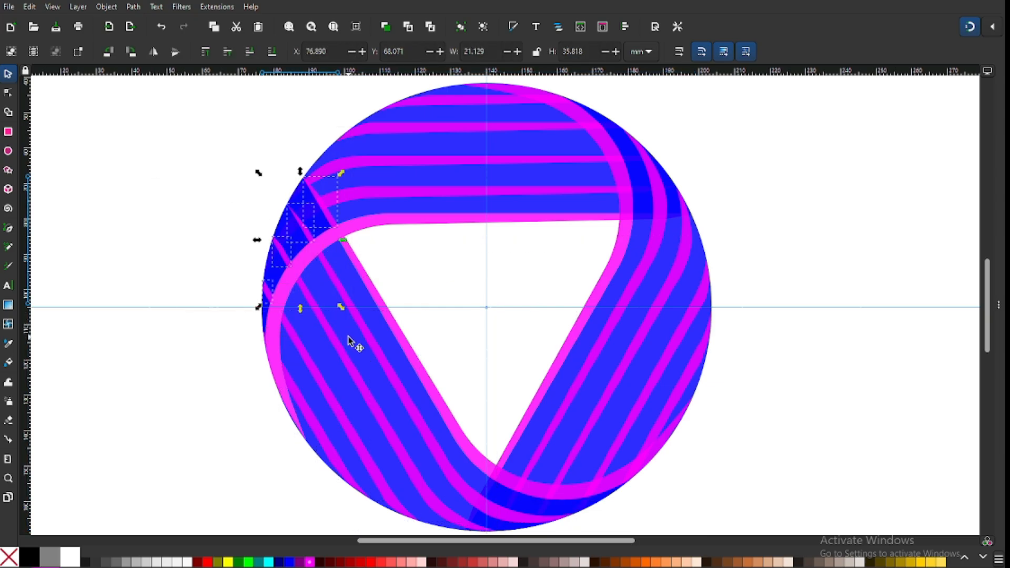
key("Escape")
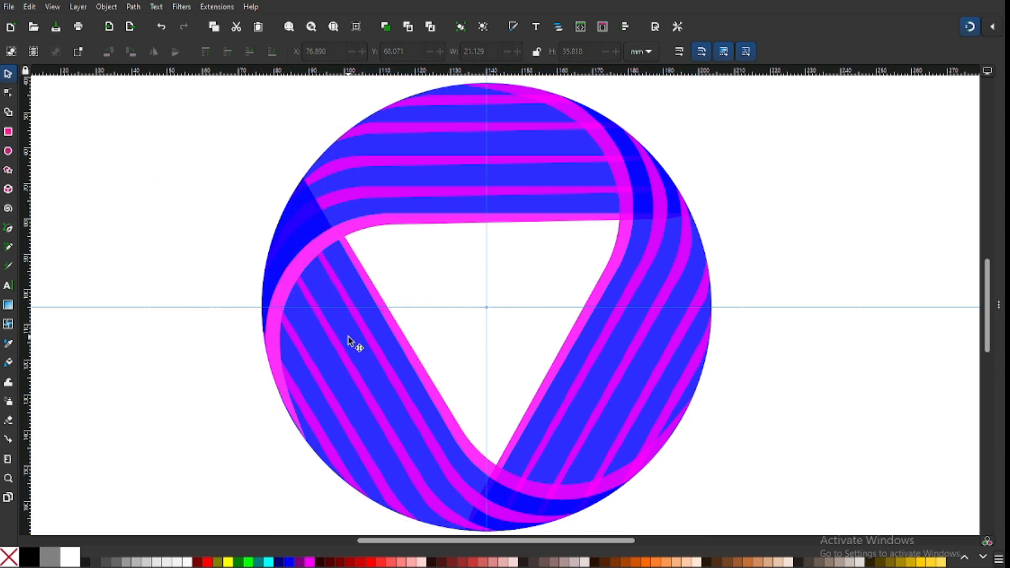
left_click(384, 392)
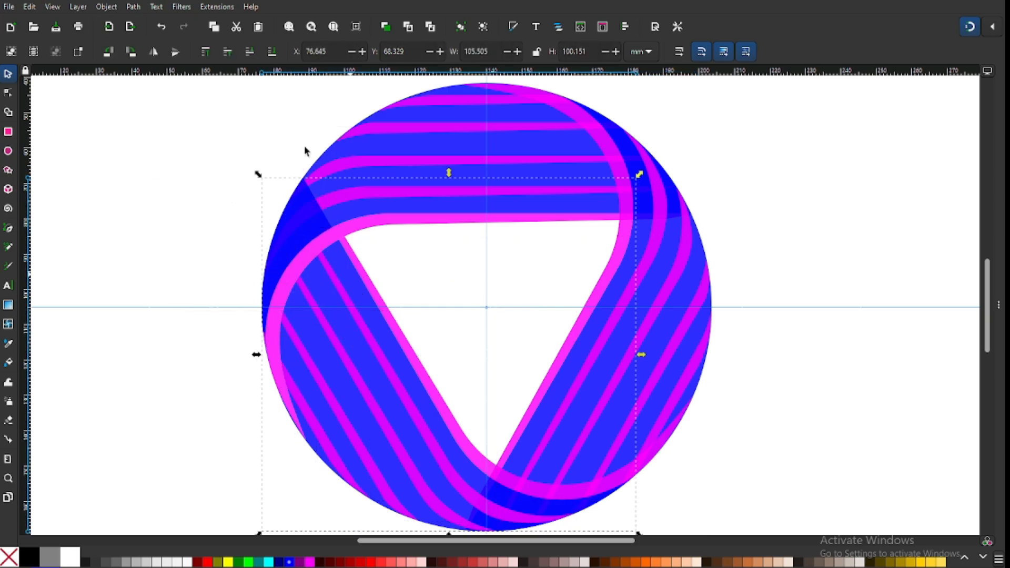
left_click(138, 7)
left_click(199, 173)
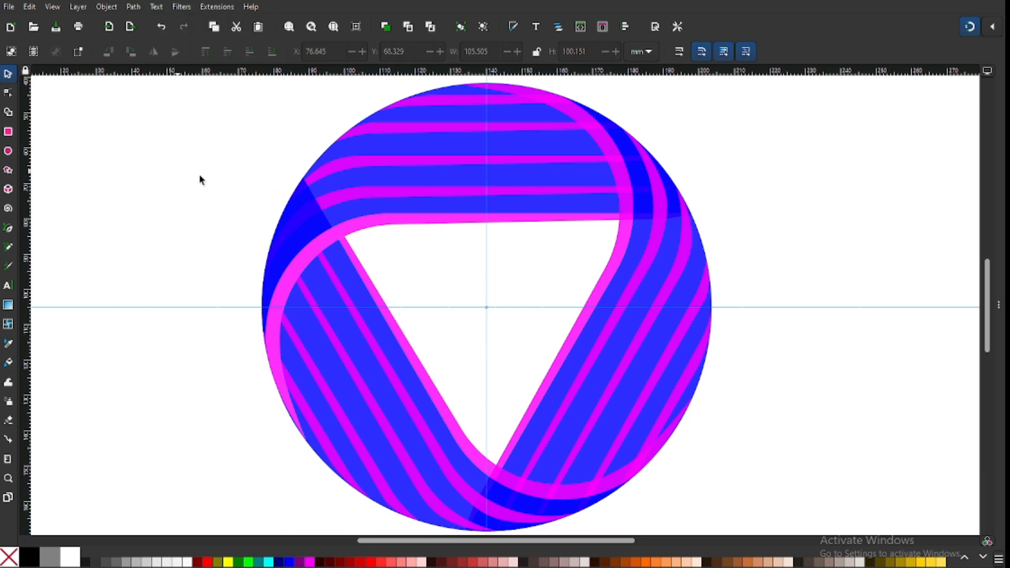
left_click(297, 218)
key("Delete")
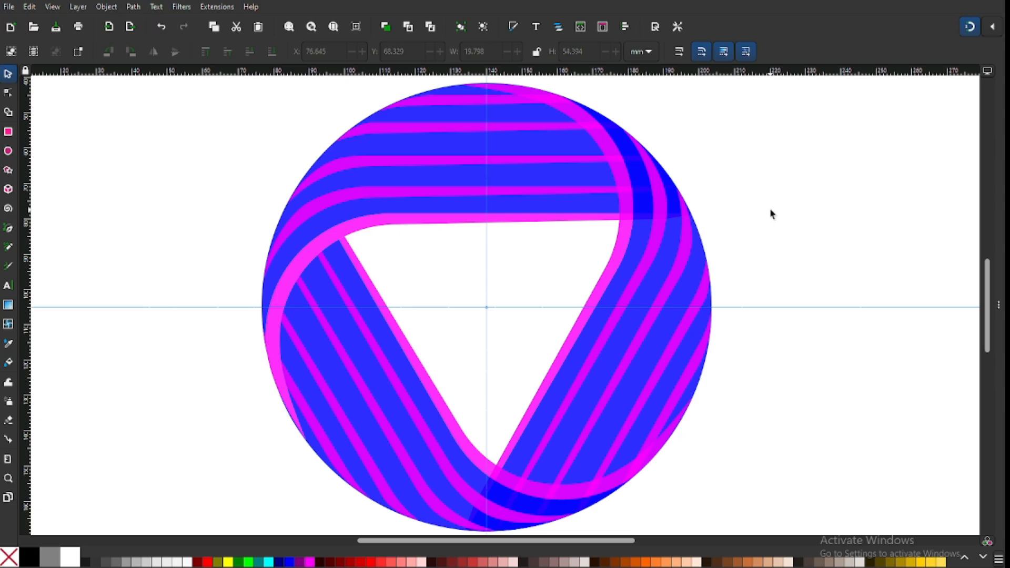
Step: Select every object with the same blue fill as the right section and recolor them all 2.5% Gray
key("5")
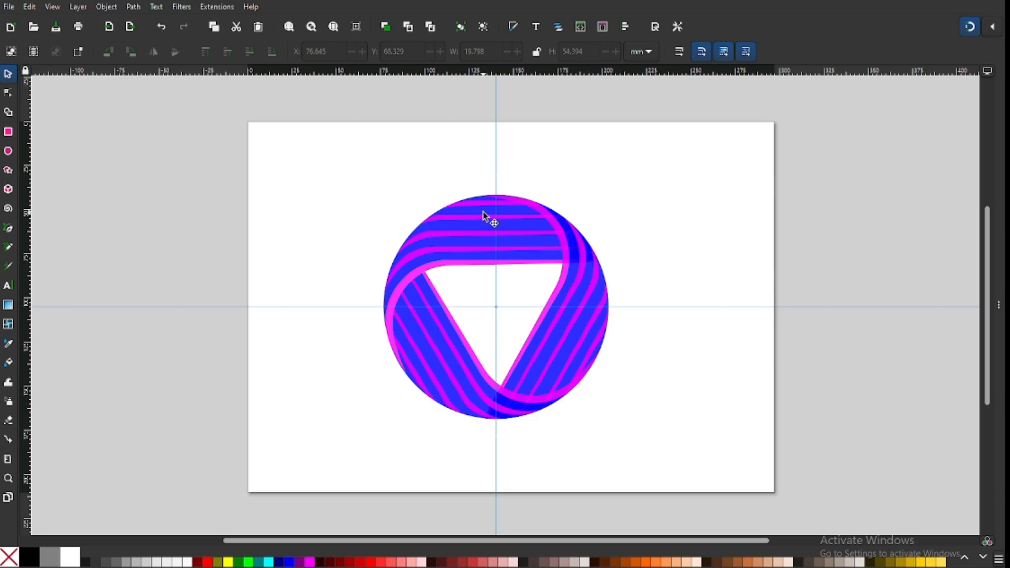
key("z")
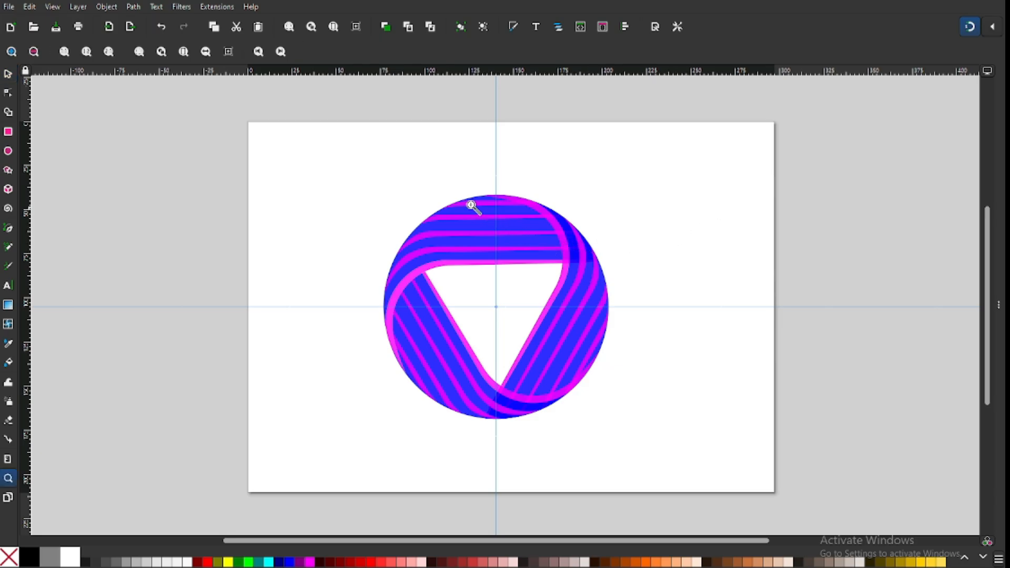
left_click_drag(342, 167, 673, 440)
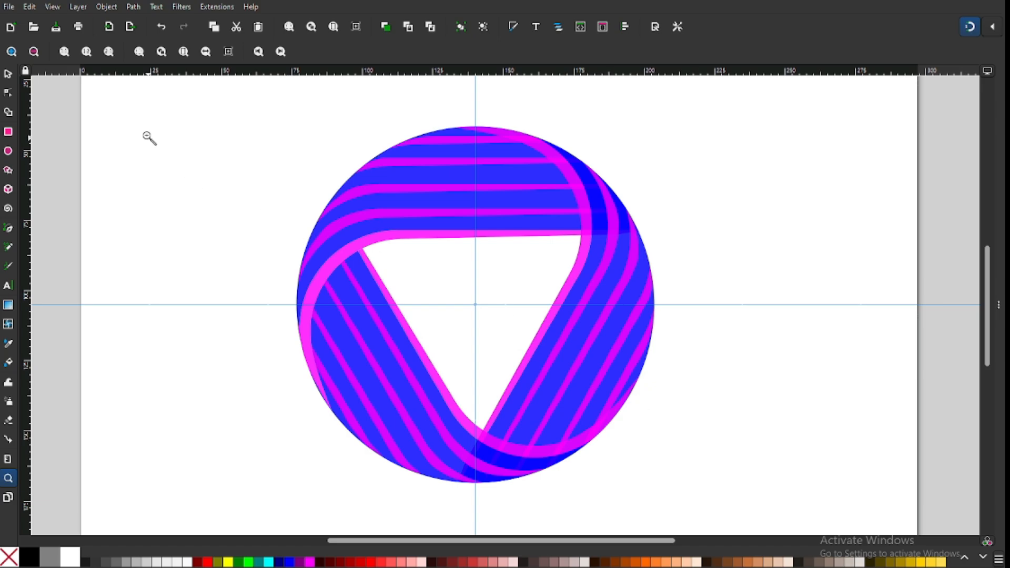
key("s")
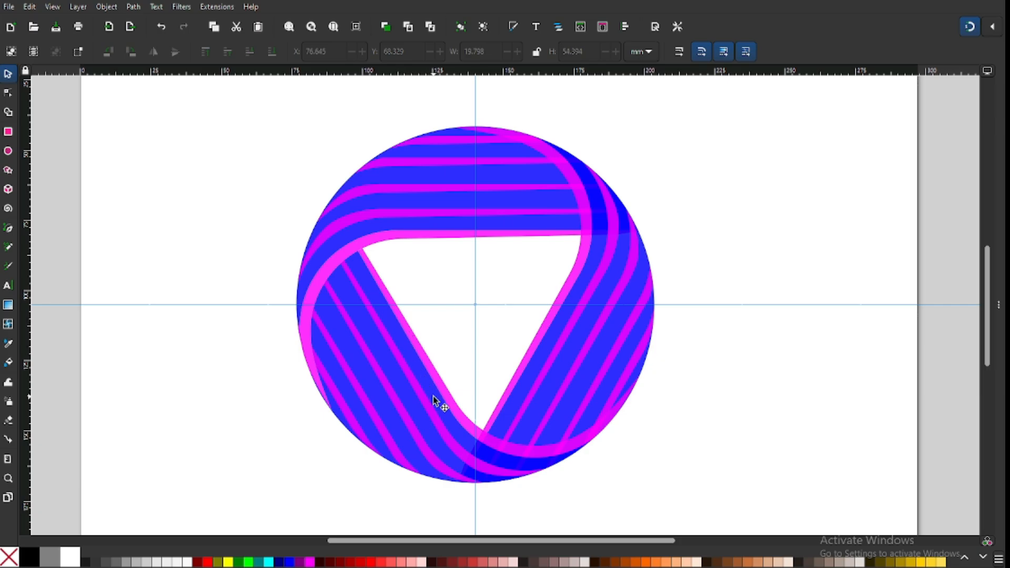
left_click(602, 221)
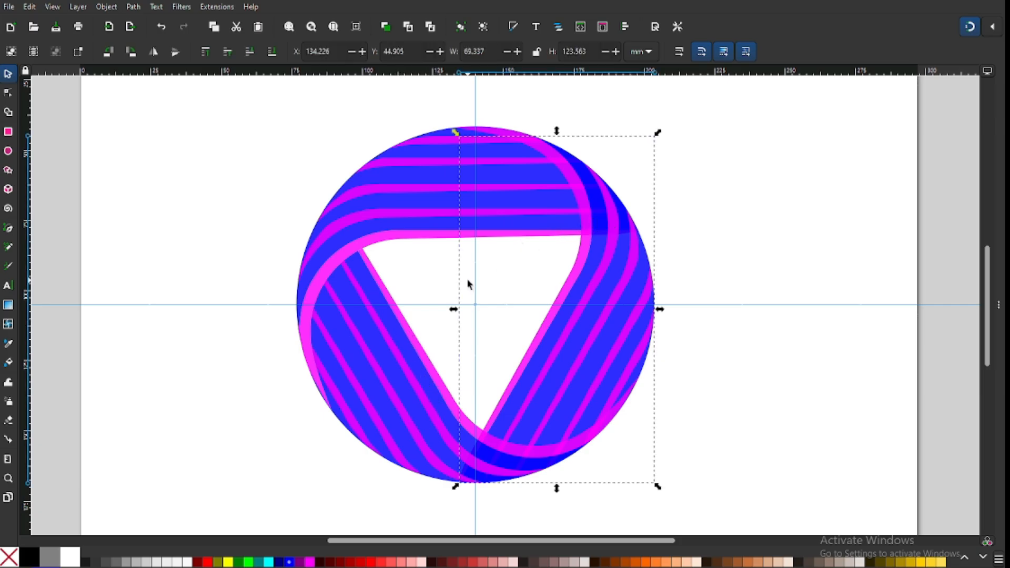
left_click(37, 6)
mouse_move(103, 235)
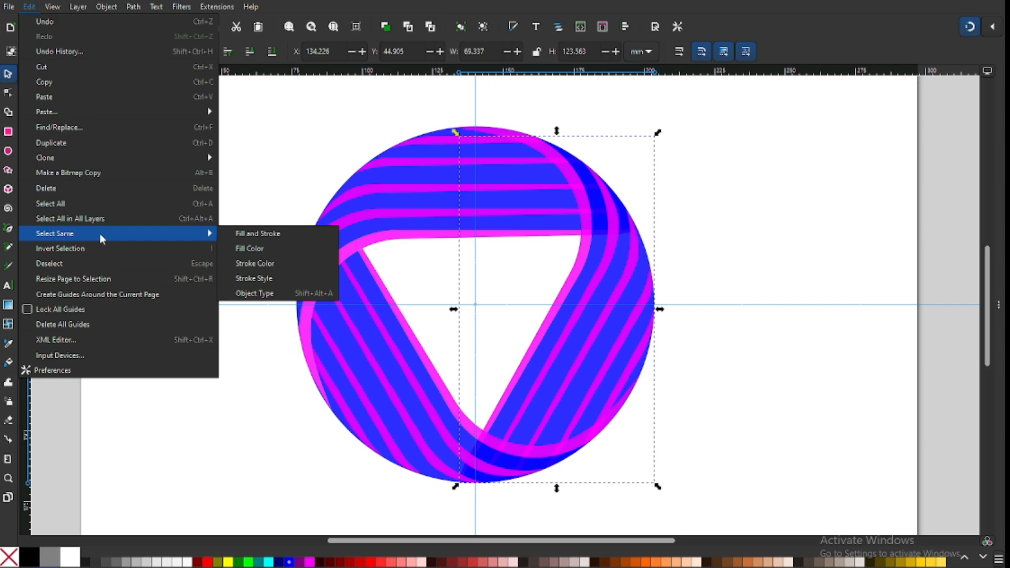
left_click(260, 250)
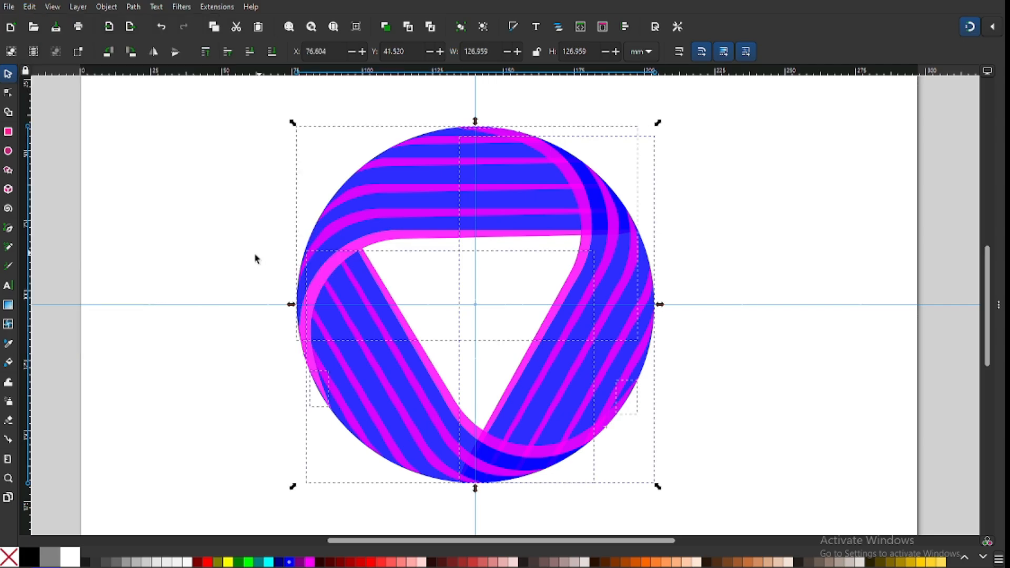
left_click(188, 562)
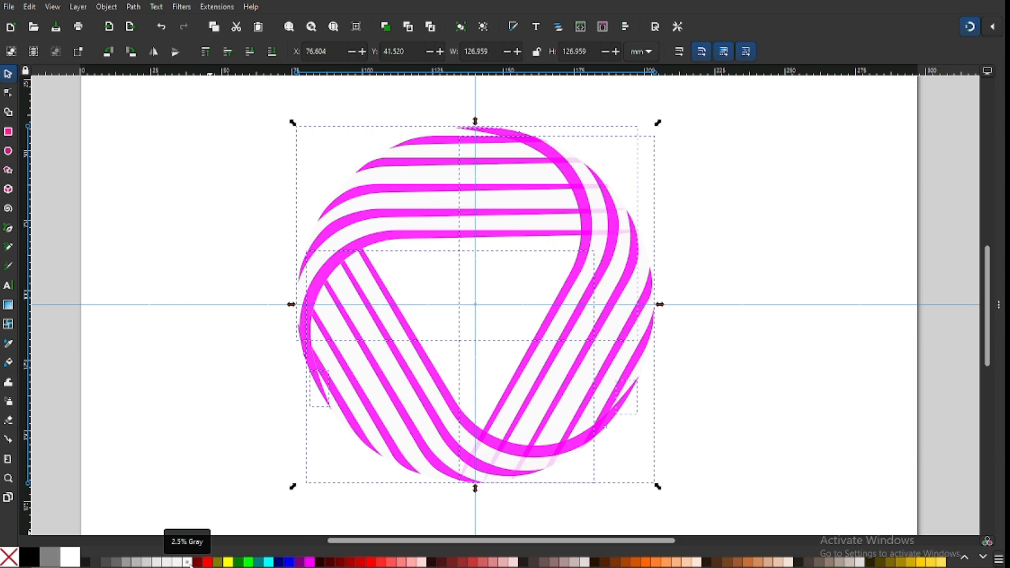
Step: Open the fill and stroke settings, then select all bands sharing the magenta fill color and recolor them near-black gray
key("ctrl+shift+f")
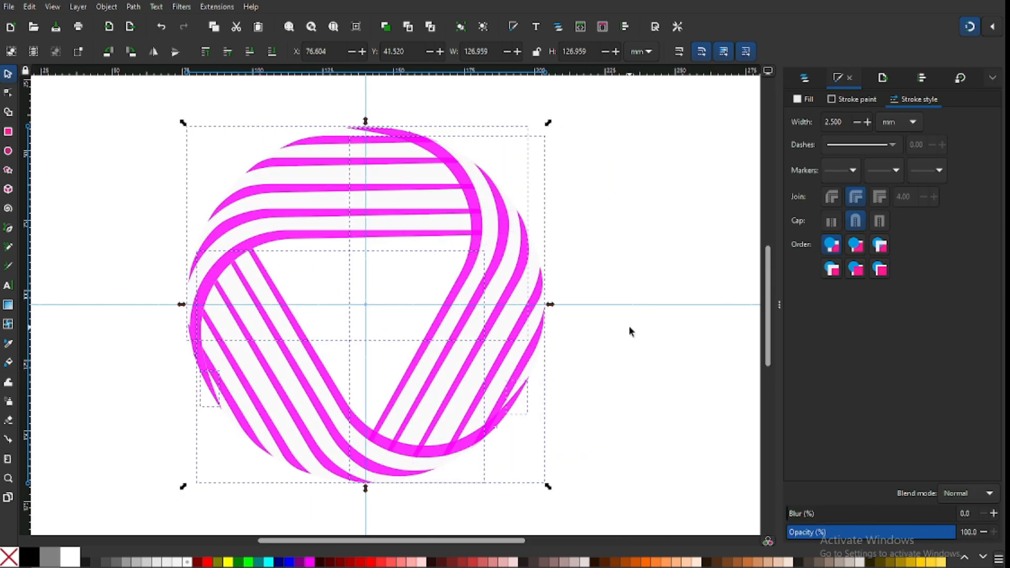
left_click(624, 343)
key("minus")
key("minus")
left_click(432, 375)
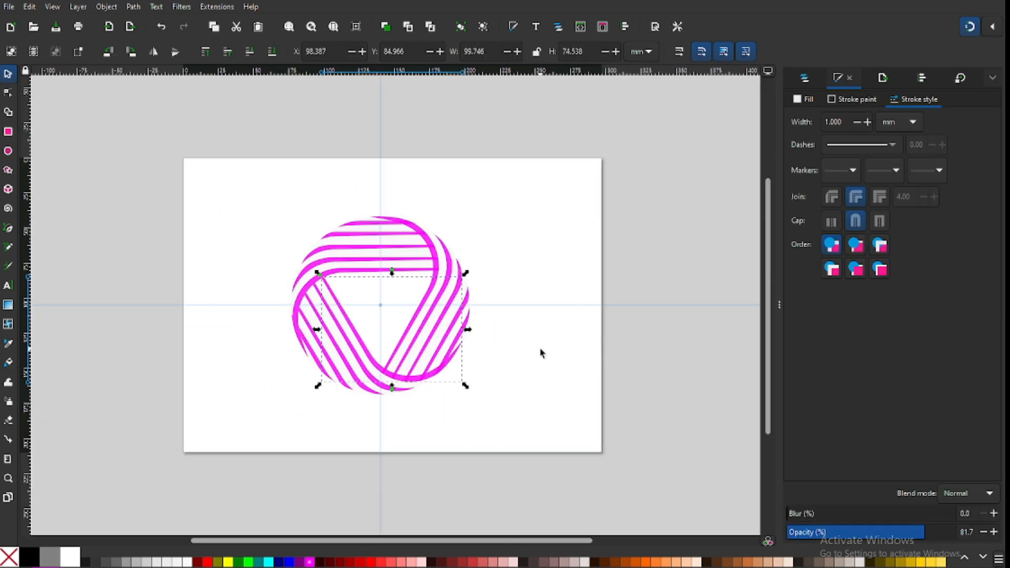
left_click(29, 8)
mouse_move(85, 237)
left_click(242, 247)
left_click(84, 562)
left_click(210, 431)
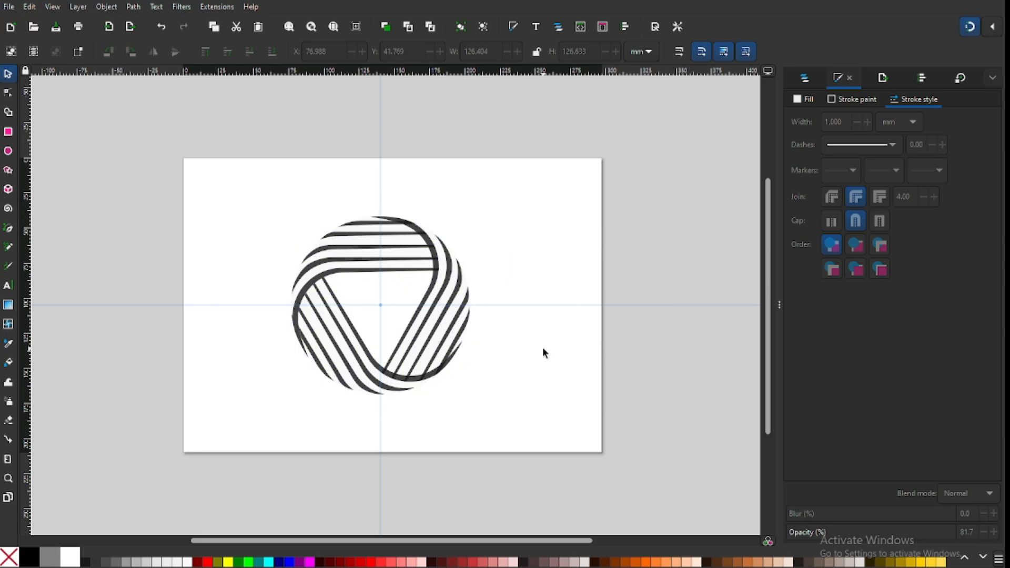
Step: Set the opacity of the whole logo to 100% and delete the horizontal and vertical guides
left_click_drag(257, 176, 505, 421)
left_click_drag(934, 532, 955, 532)
left_click(531, 367)
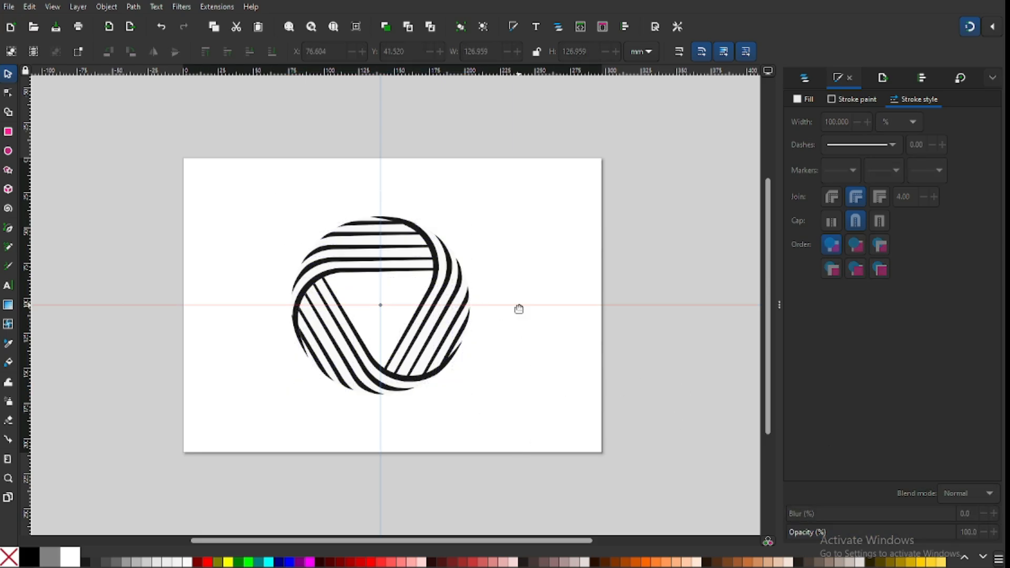
key("Delete")
key("Delete")
Step: Delete the tiny dark sliver sticking out beyond the outer band at the logo's left edge
key("z")
left_click_drag(273, 188, 525, 436)
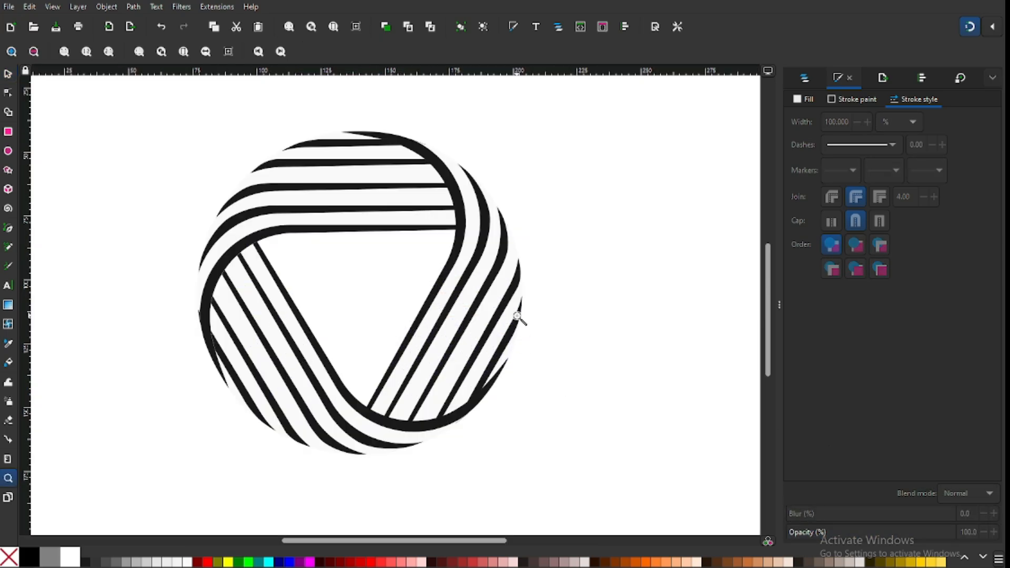
key("s")
left_click(228, 264)
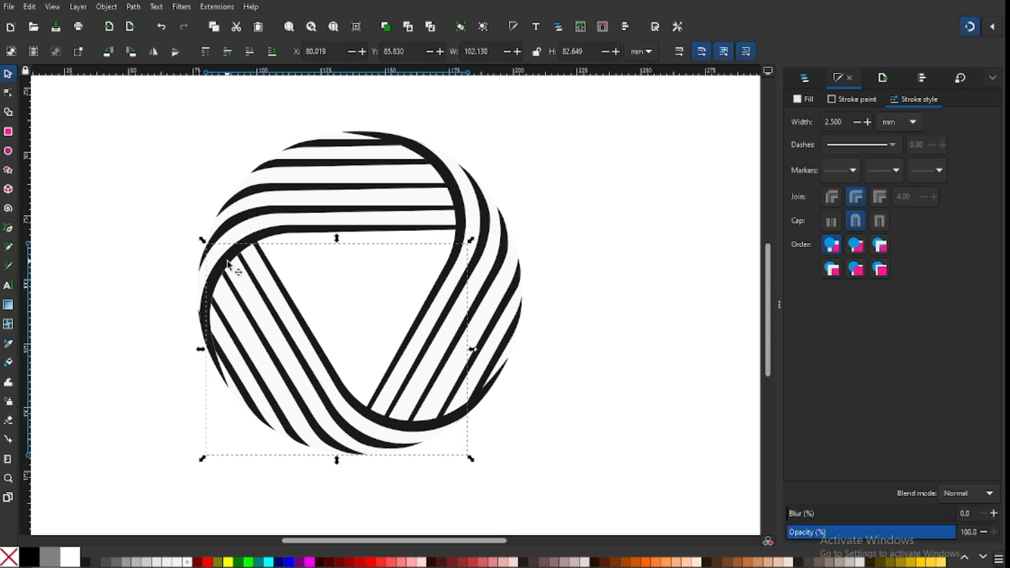
left_click(205, 295)
right_click(200, 288)
left_click(208, 341)
key("z")
left_click_drag(190, 297, 235, 362)
left_click(8, 73)
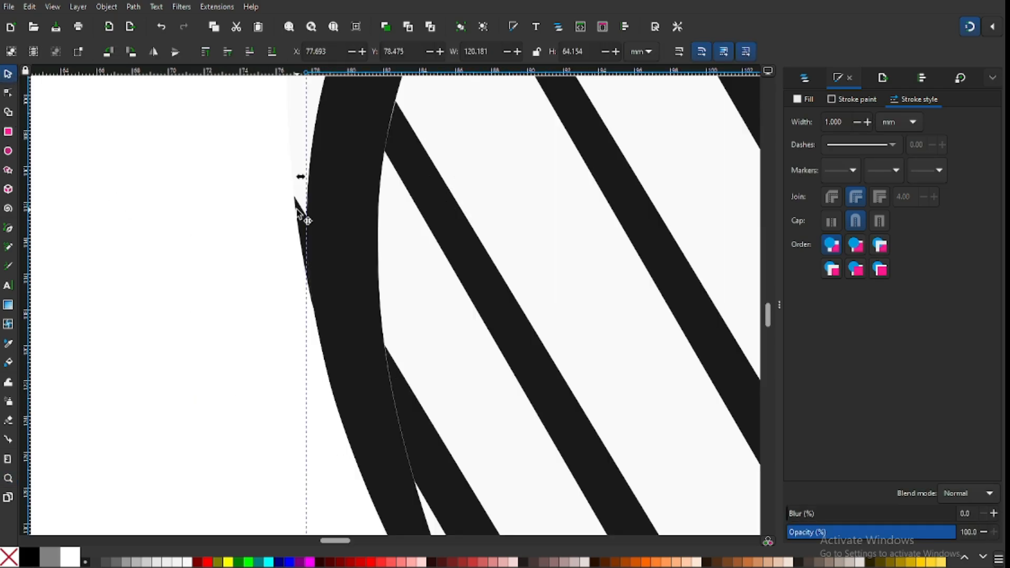
left_click(298, 211, "shift")
left_click(279, 225)
left_click(299, 212)
key("Delete")
Step: Fill the light gray base pieces of the upper, lower-left and right sections with crimson d40055
key("minus")
key("minus")
key("minus")
key("minus")
key("minus")
key("minus")
key("minus")
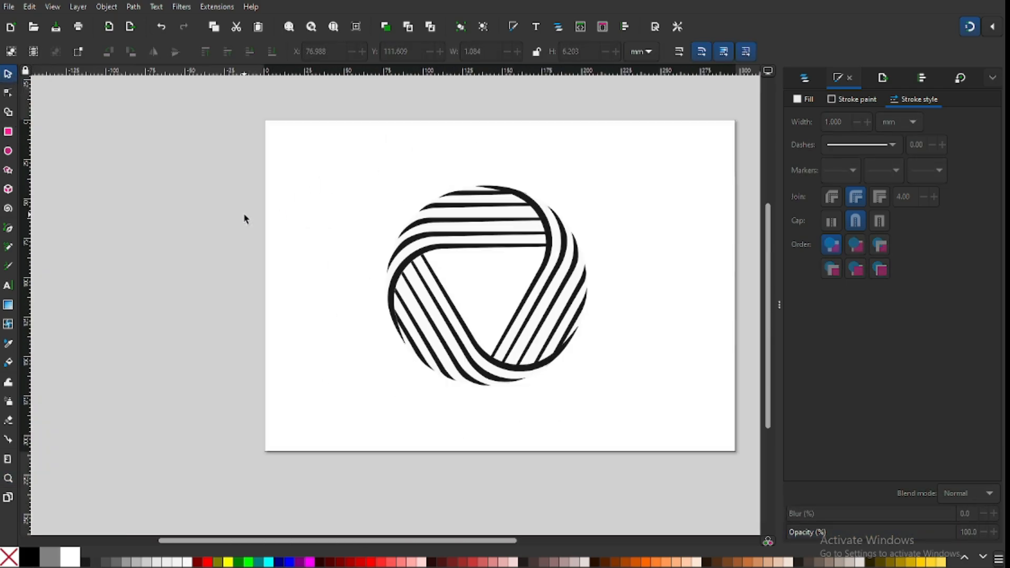
key("z")
left_click_drag(346, 167, 645, 405)
left_click(8, 74)
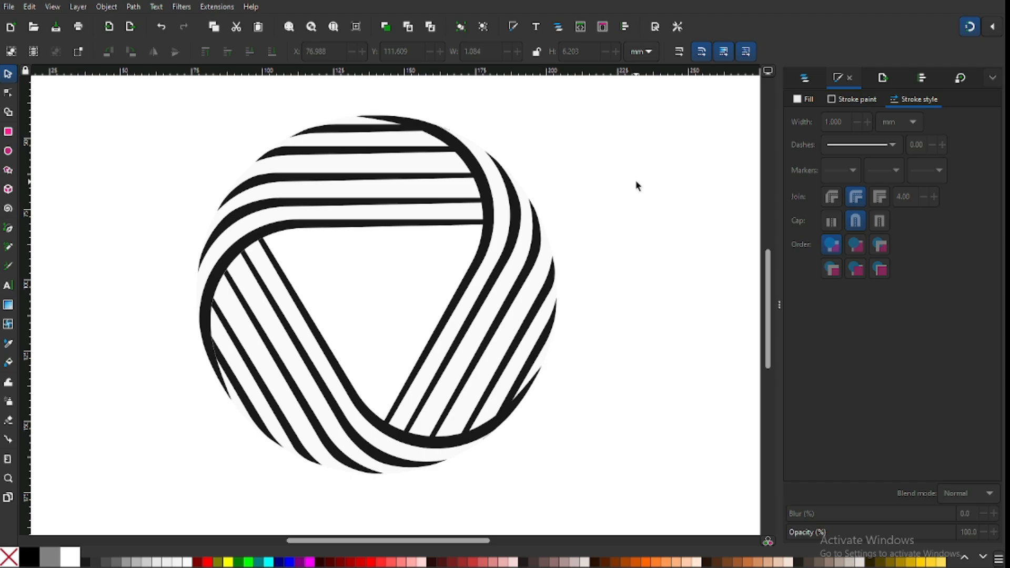
left_click(467, 181)
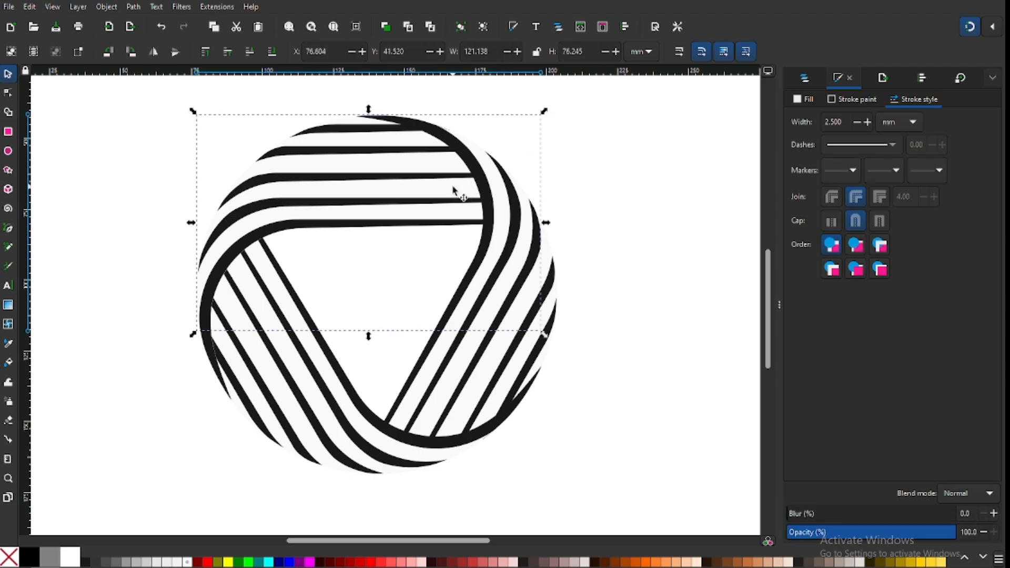
scroll(754, 562, "down", 3)
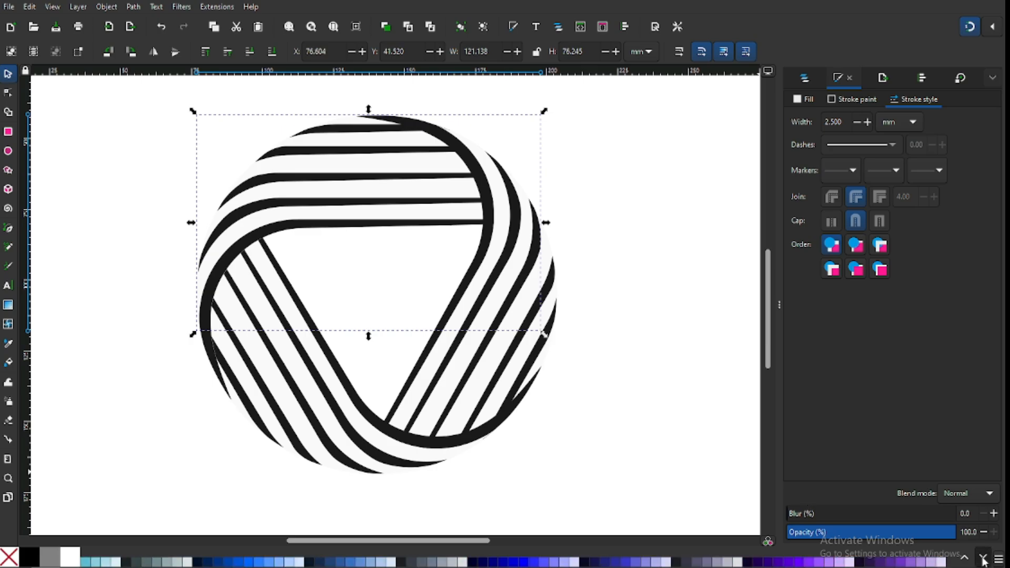
left_click(754, 562)
left_click(463, 459)
left_click(757, 562)
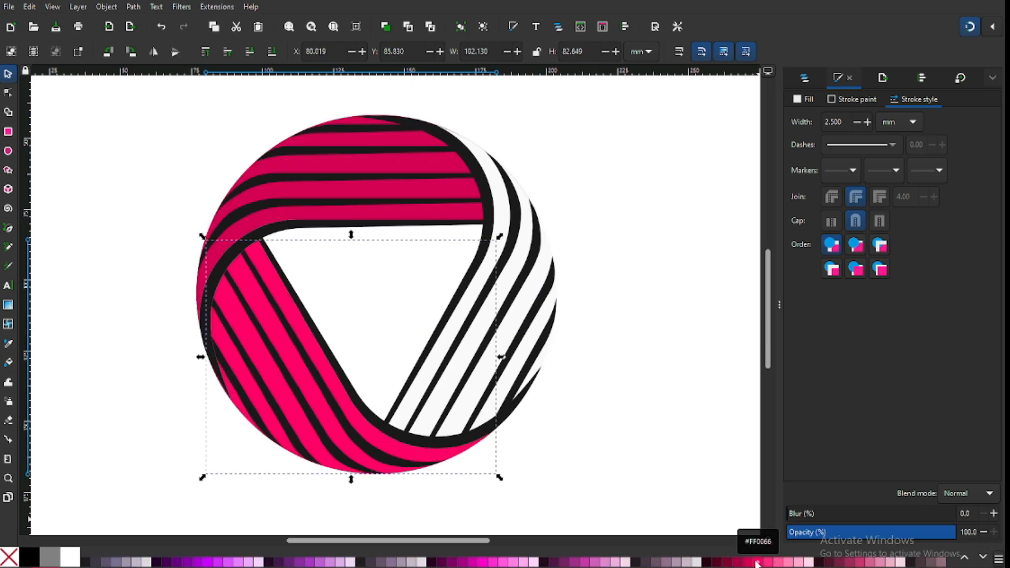
left_click(747, 562)
left_click(549, 249)
left_click(746, 561)
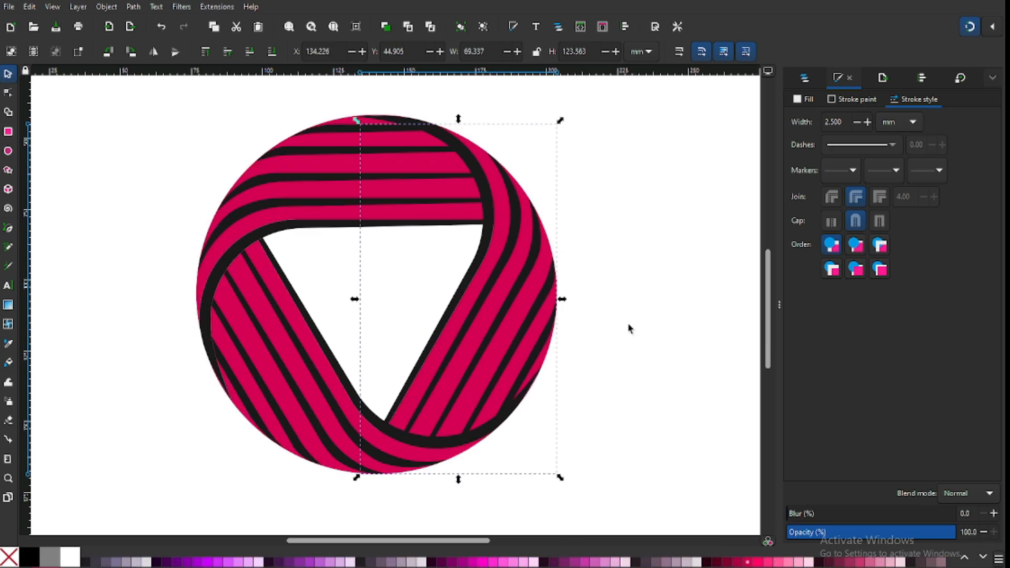
left_click(629, 327)
Step: Select all bands with the same near-black fill color and recolor them a very dark maroon
left_click(482, 239)
left_click(25, 7)
mouse_move(84, 235)
left_click(265, 248)
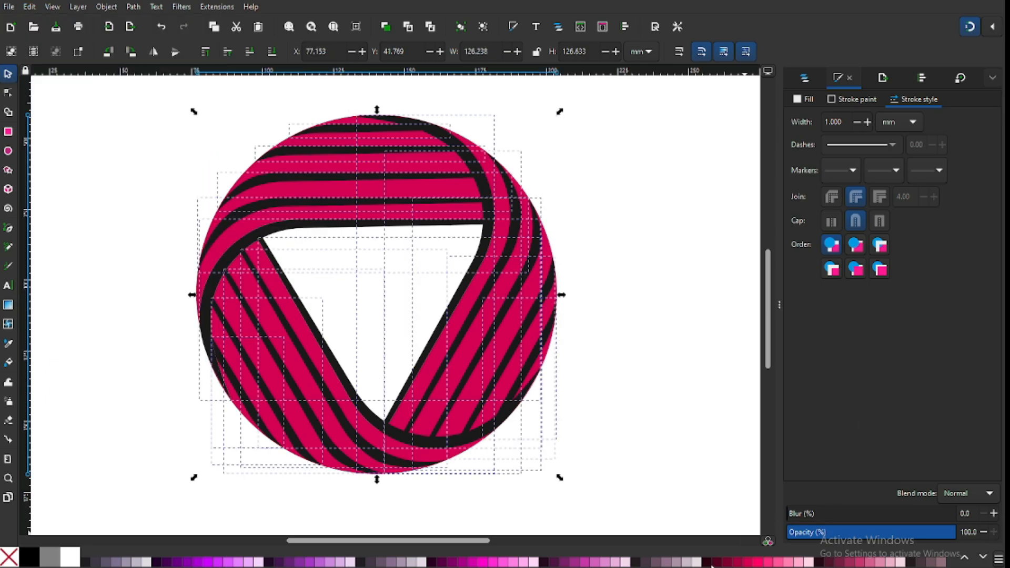
left_click(716, 562)
left_click(632, 339)
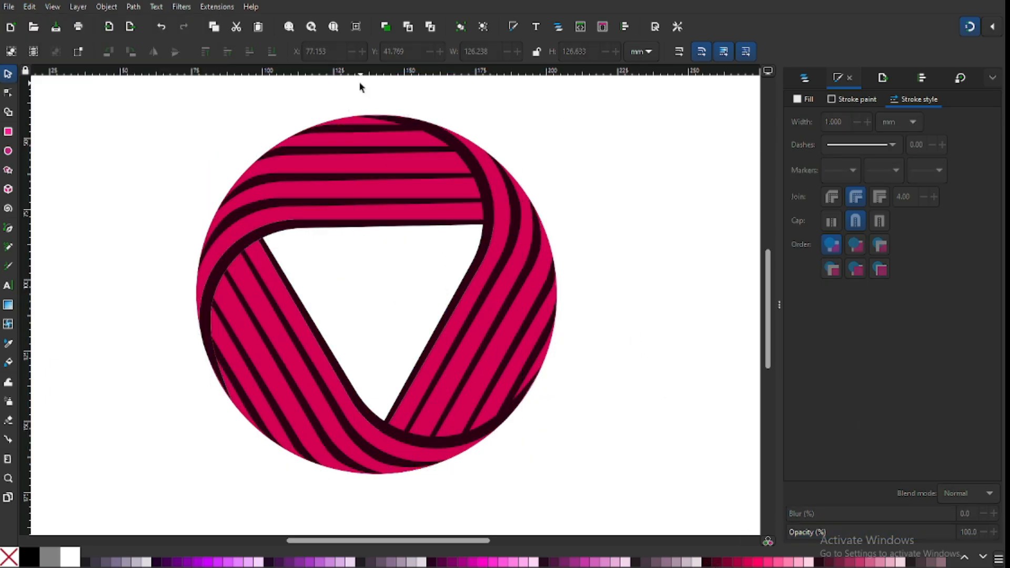
Step: Apply a radial gradient fill to the upper section's crimson piece and move the gradient's center up and to the left
left_click(289, 141)
left_click(278, 219)
key("g")
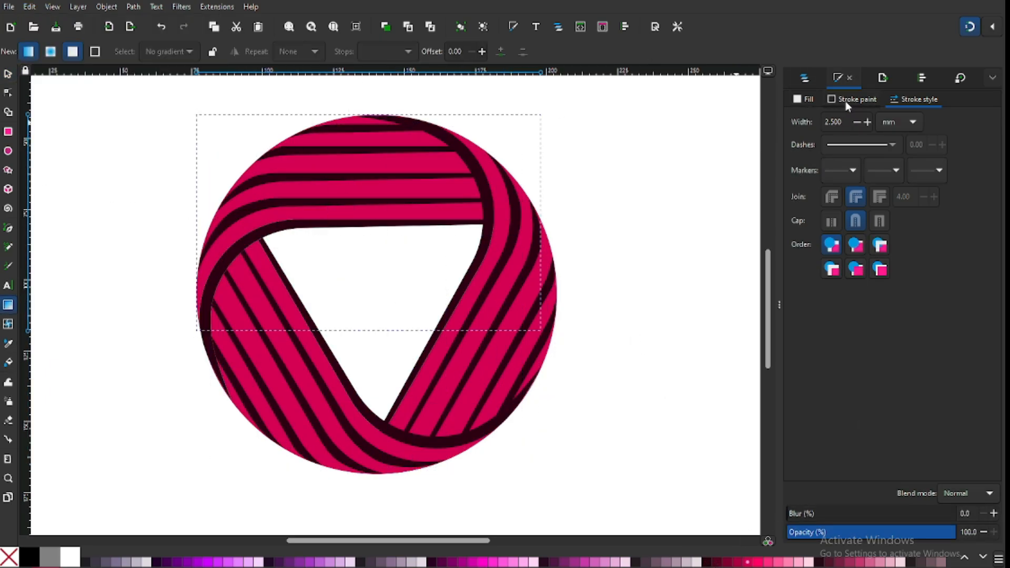
left_click(805, 99)
left_click(845, 118)
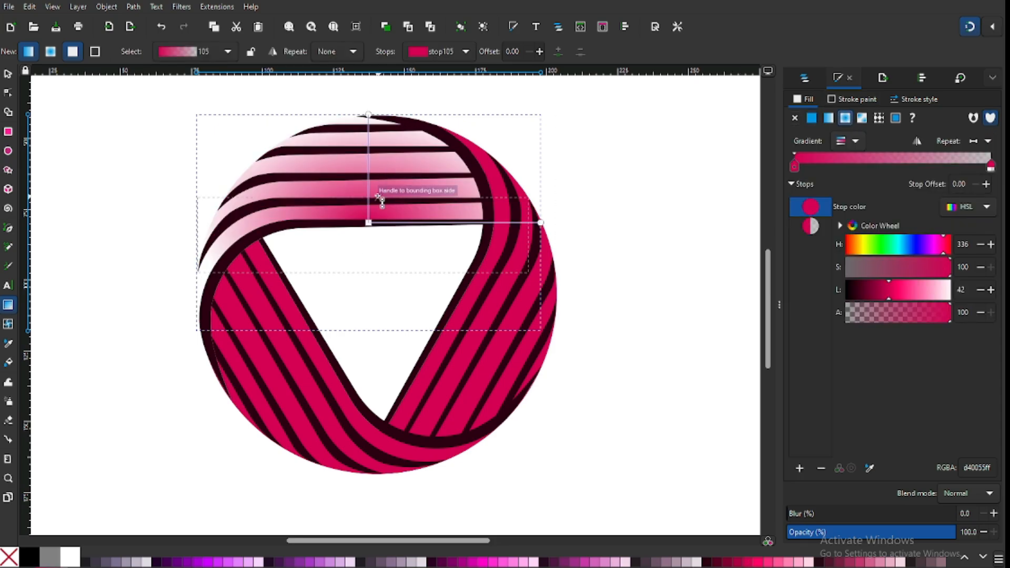
left_click_drag(368, 223, 342, 216)
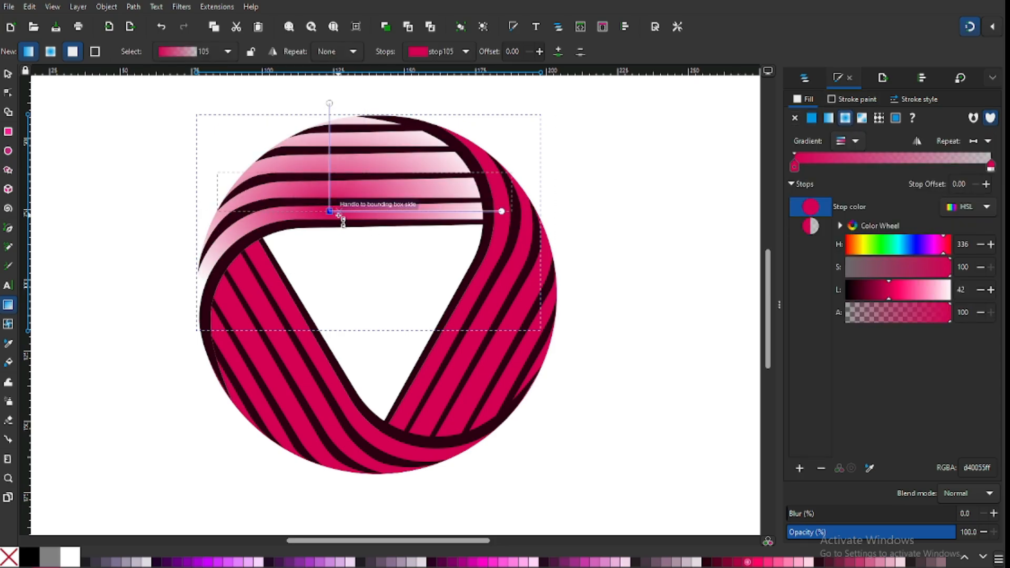
Step: Set the gradient's outer stop to alpha 100 and lightness 21, and insert a crimson stop between center and outer stop
left_click(502, 211)
left_click_drag(794, 513, 1003, 508)
key("ctrl+z")
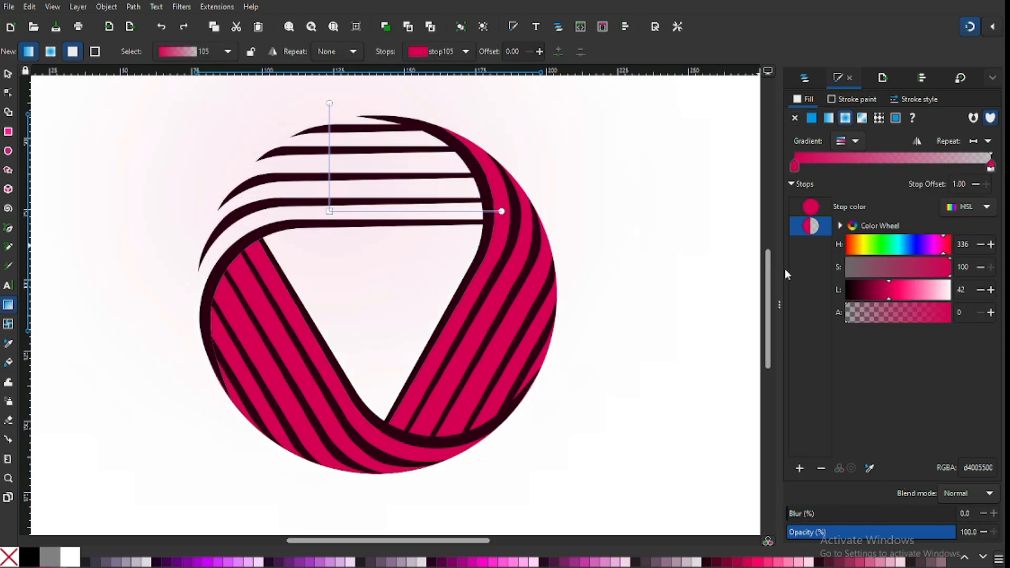
left_click_drag(847, 313, 950, 313)
double_click(458, 211)
left_click(501, 211)
left_click_drag(889, 288, 867, 291)
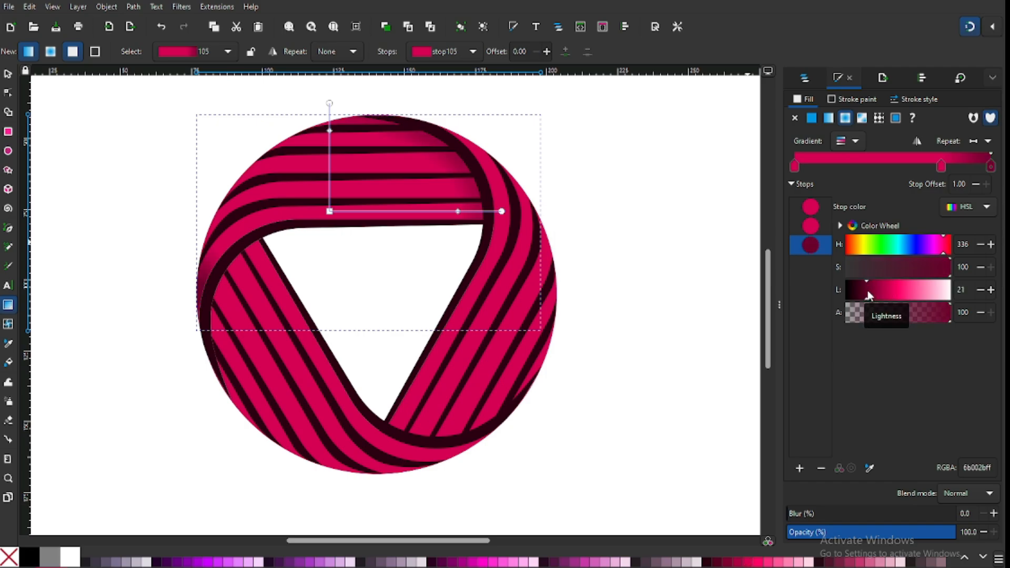
Step: Shift the upper section's gradient further left and pull its middle stop closer to the center
left_click_drag(329, 211, 302, 206)
left_click_drag(431, 206, 414, 206)
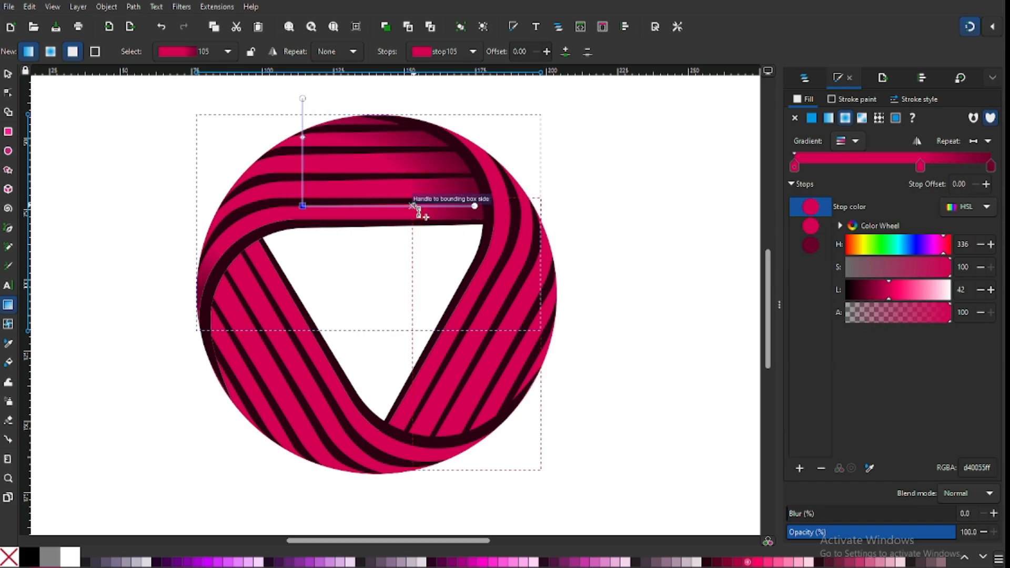
Step: Fill the right section's crimson piece with a linear gradient, reusing the upper section's three-stop crimson-to-maroon gradient
key("s")
left_click(571, 192)
left_click(510, 305)
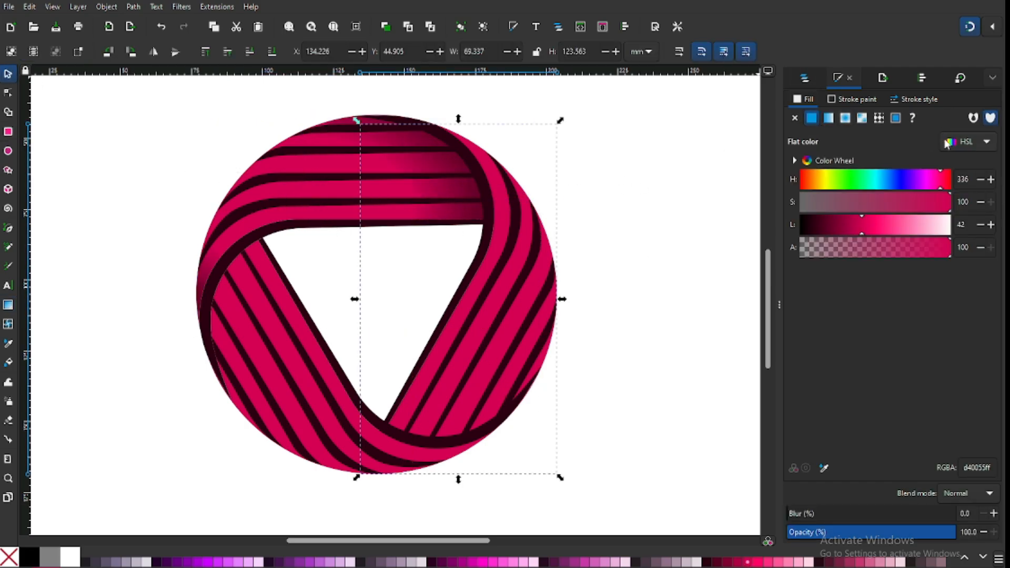
left_click(827, 120)
left_click(849, 141)
left_click(813, 187)
left_click(611, 286)
left_click(12, 308)
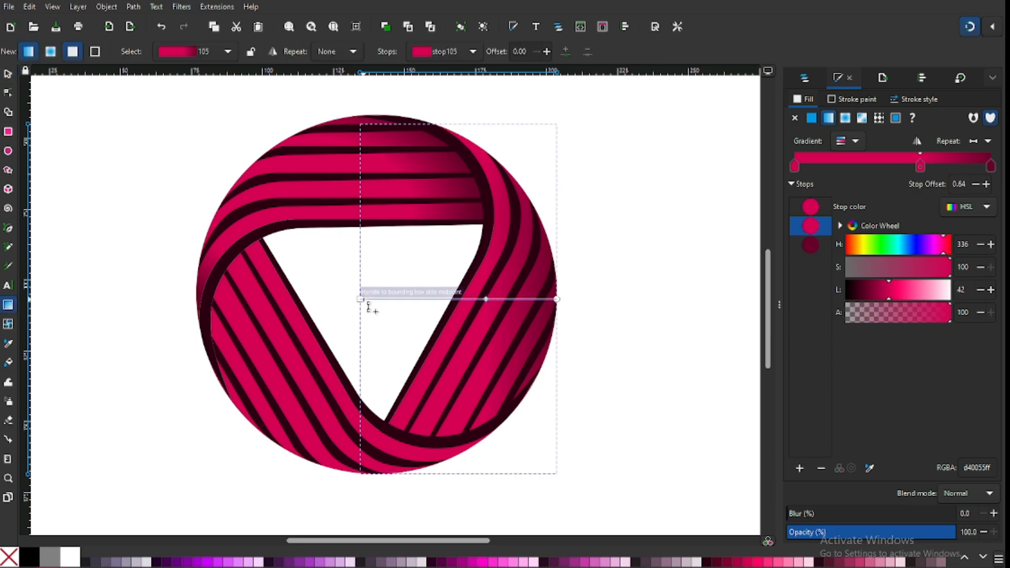
Step: Try running the right section's linear gradient from crimson at its upper end to maroon at the lower overlap
left_click_drag(361, 300, 389, 248)
mouse_move(557, 299)
left_mouse_down()
mouse_move(453, 400)
mouse_move(435, 436)
left_mouse_up()
mouse_move(389, 248)
left_mouse_down()
mouse_move(510, 211)
mouse_move(516, 201)
mouse_move(484, 166)
mouse_move(509, 310)
left_mouse_up()
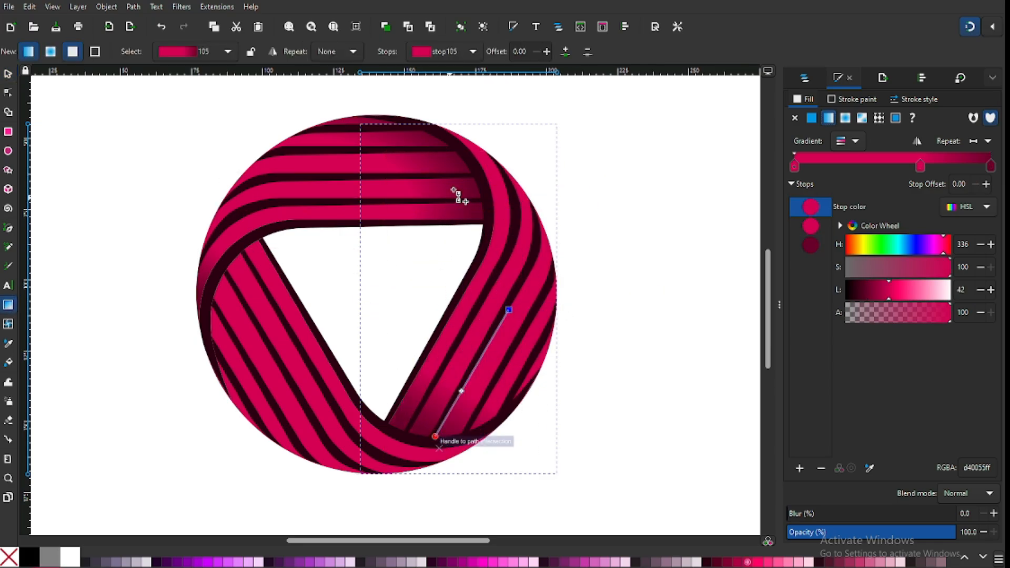
left_click_drag(453, 190, 478, 163)
left_click_drag(509, 310, 435, 436)
key("ctrl+z")
key("ctrl+z")
left_click_drag(509, 309, 501, 197)
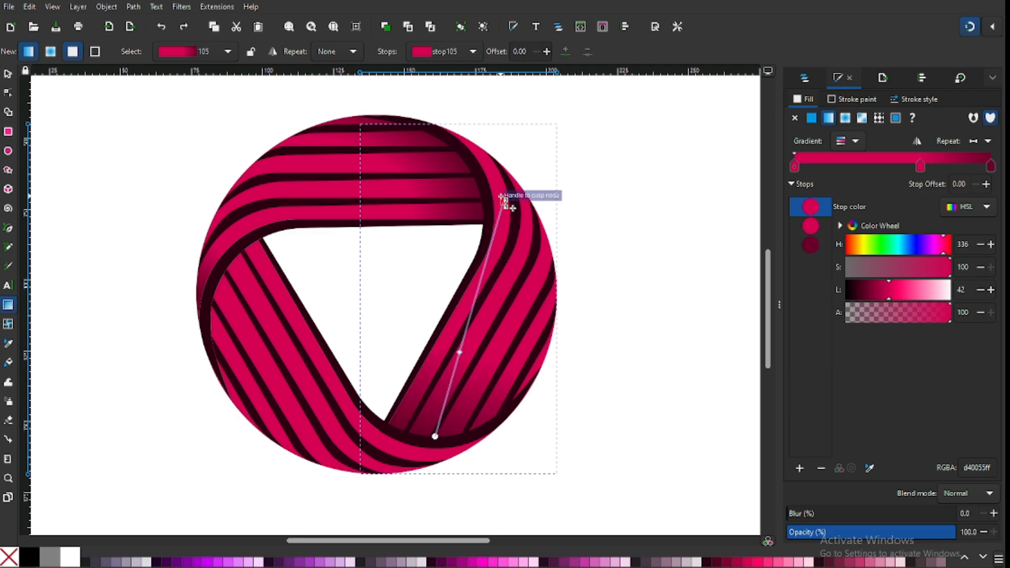
Step: Make the right section's gradient radial, with its center near the upper inner bend and its maroon end reaching the lower overlap
left_click(845, 118)
left_click_drag(459, 301, 484, 306)
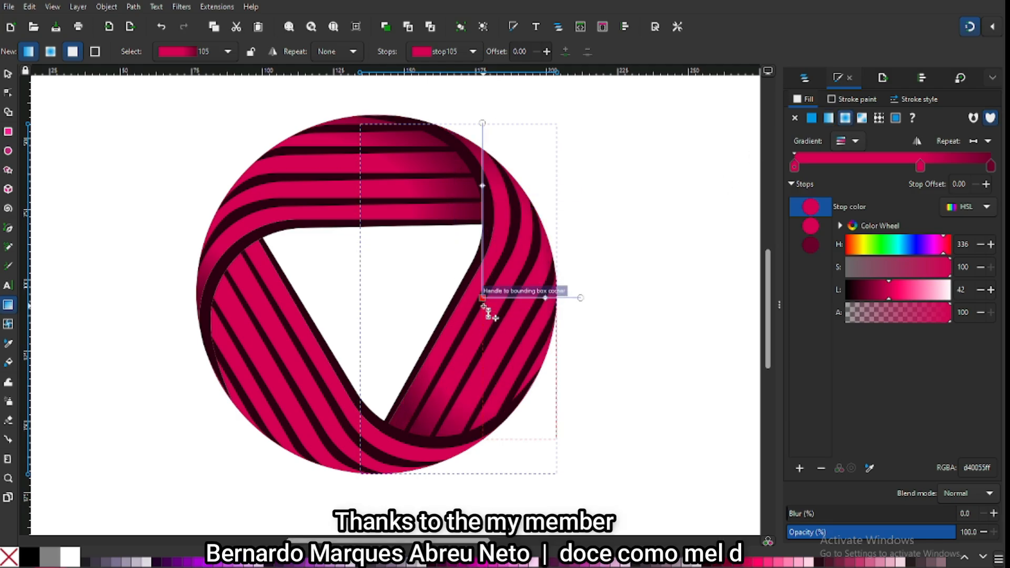
left_click_drag(482, 123, 417, 417)
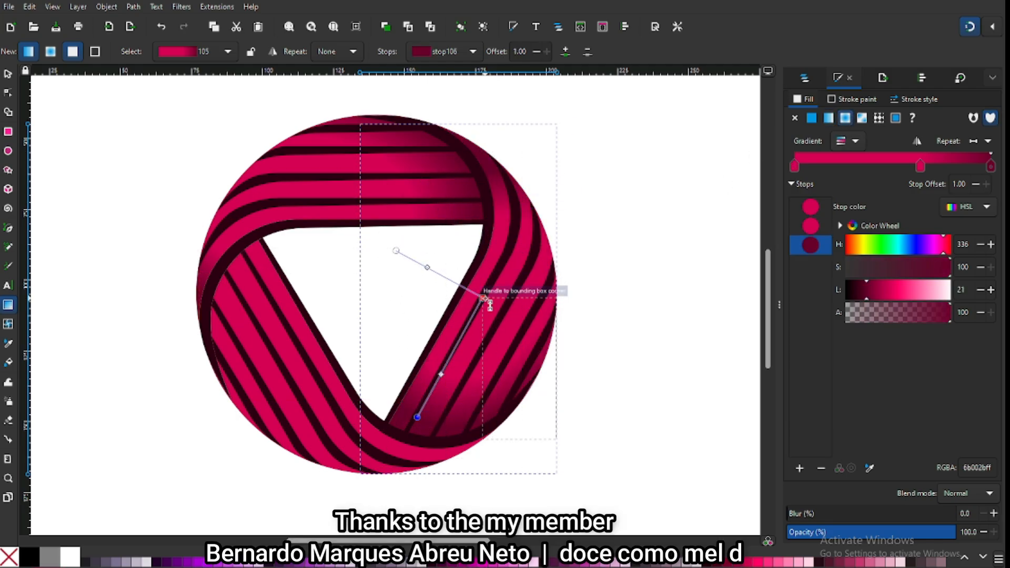
left_click_drag(485, 300, 492, 234)
left_click_drag(427, 354, 408, 432)
key("s")
left_click(630, 182)
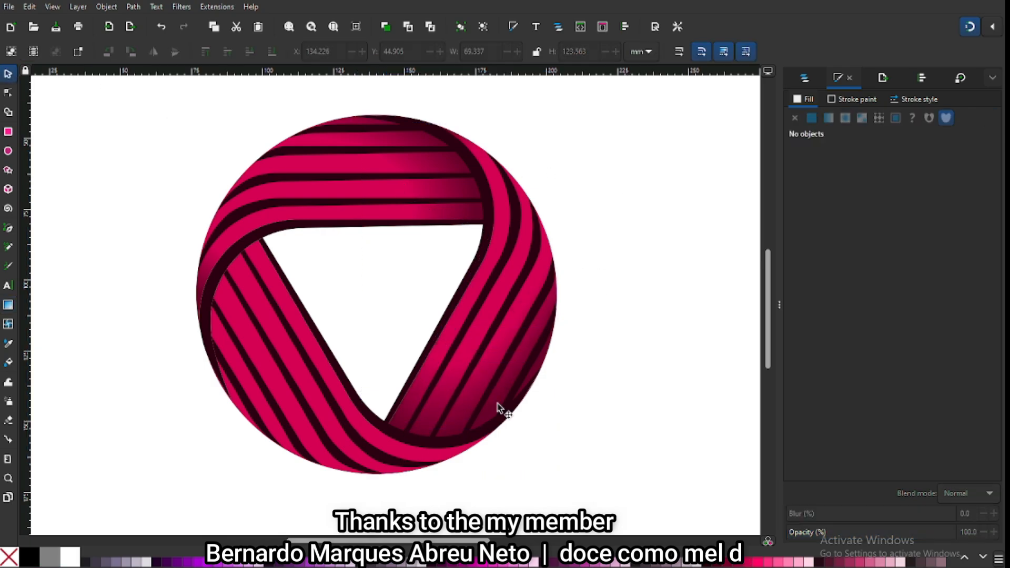
Step: Fill the lower-left section's crimson piece with a linear gradient, reusing the same three-stop crimson-to-maroon gradient
left_click(466, 462)
left_click(829, 117)
left_click(823, 207)
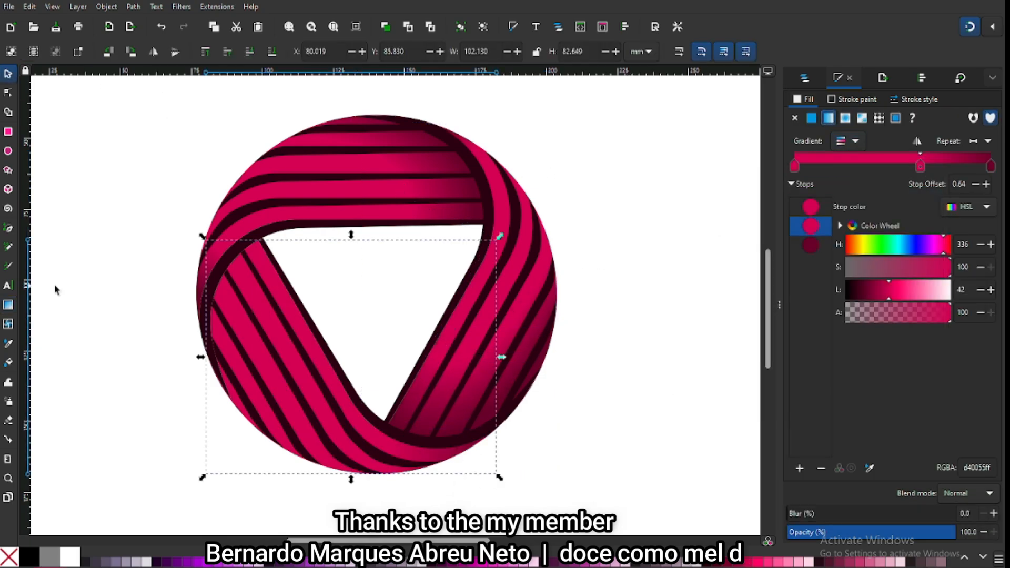
key("g")
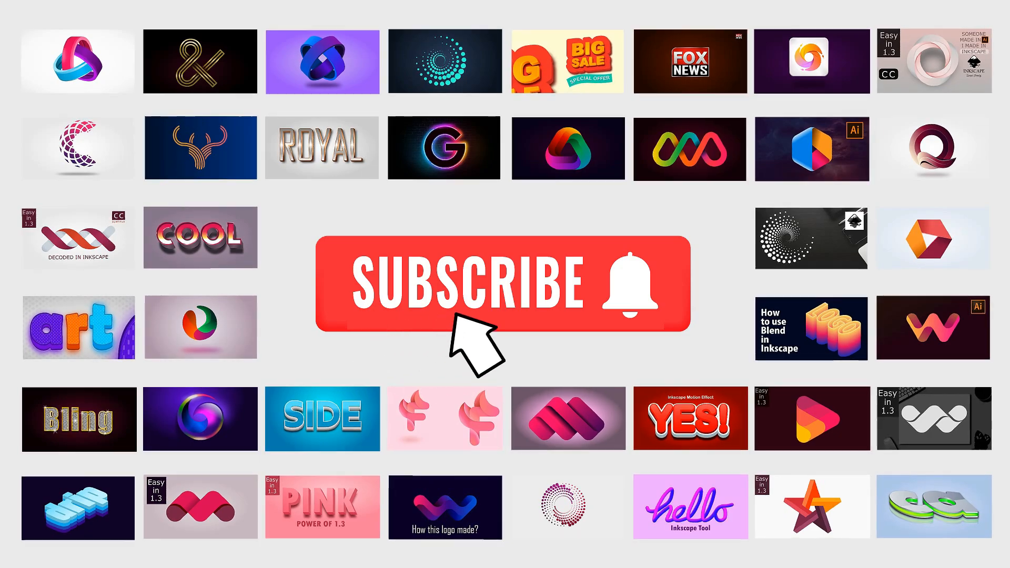